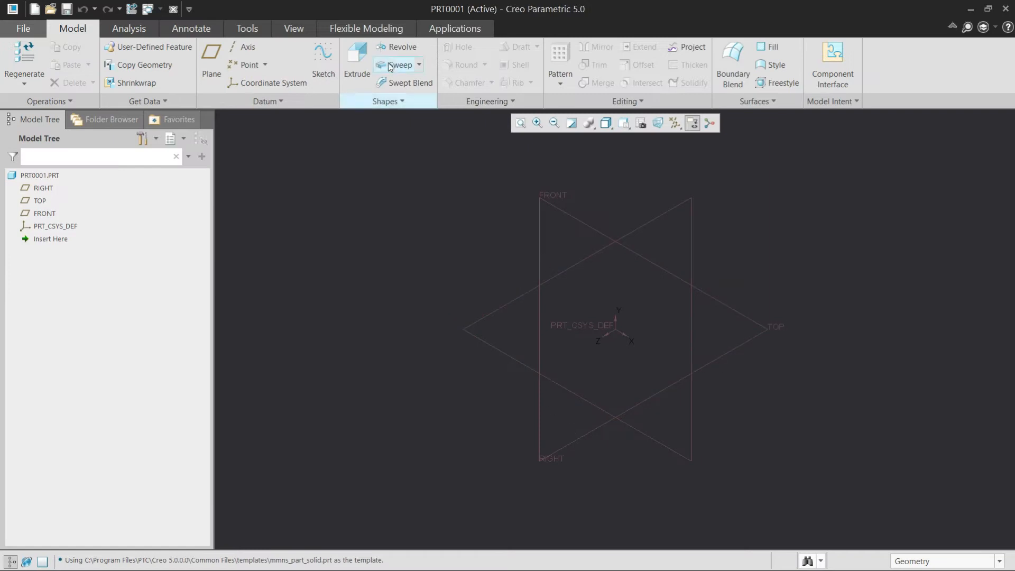
pyautogui.click(293, 29)
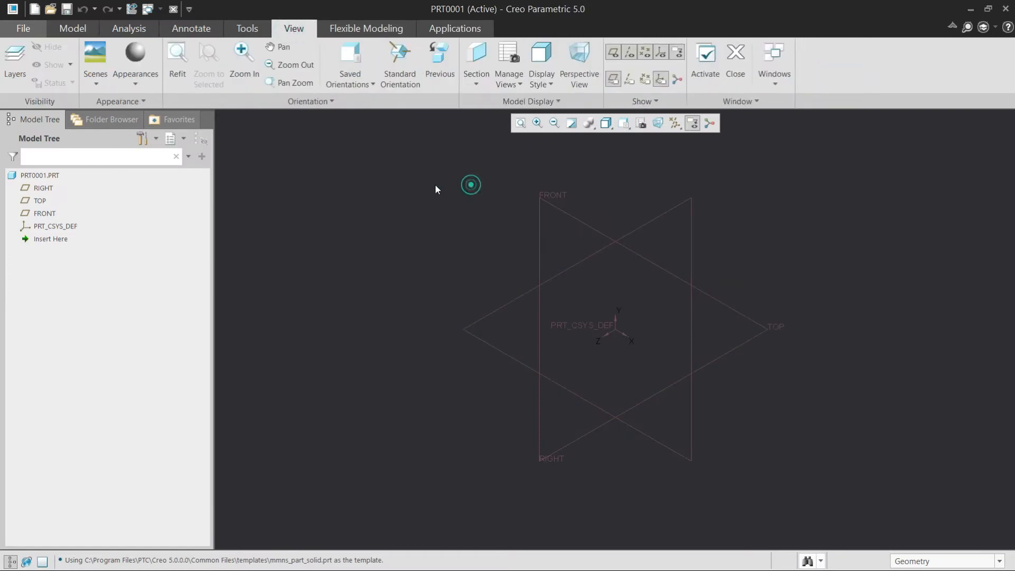
pyautogui.click(71, 29)
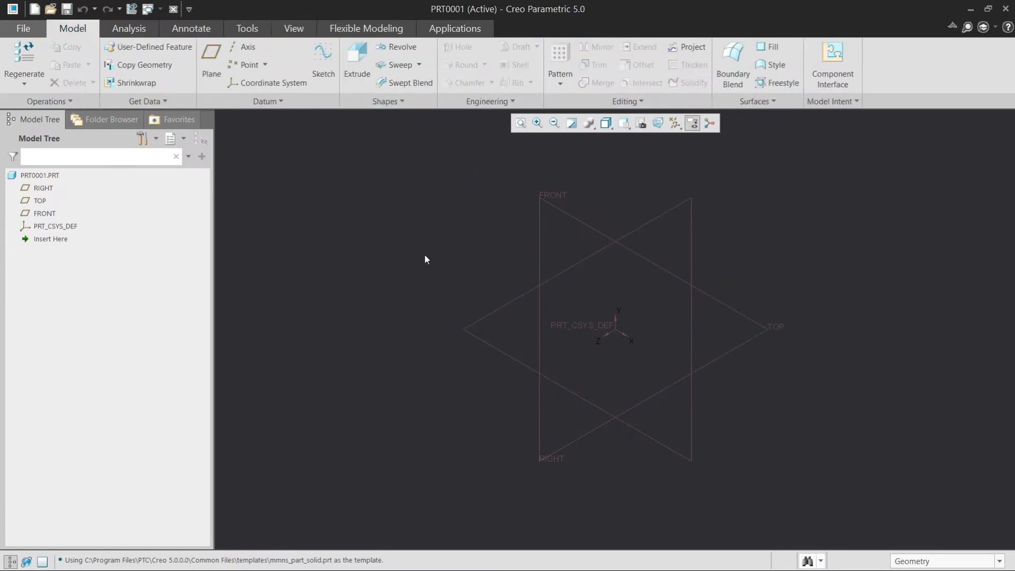
# Switch to the photo of the dimensioned bracket drawing and reposition its window to examine the dimensions
pyautogui.hotkey('alt', 'Tab')
pyautogui.hotkey('alt', 'Tab')
pyautogui.hotkey('alt', 'Tab')
pyautogui.hotkey('alt', 'Tab')
pyautogui.hotkey('alt', 'Tab')
pyautogui.hotkey('alt', 'Tab')
pyautogui.hotkey('alt', 'Tab')
pyautogui.hotkey('alt', 'Tab')
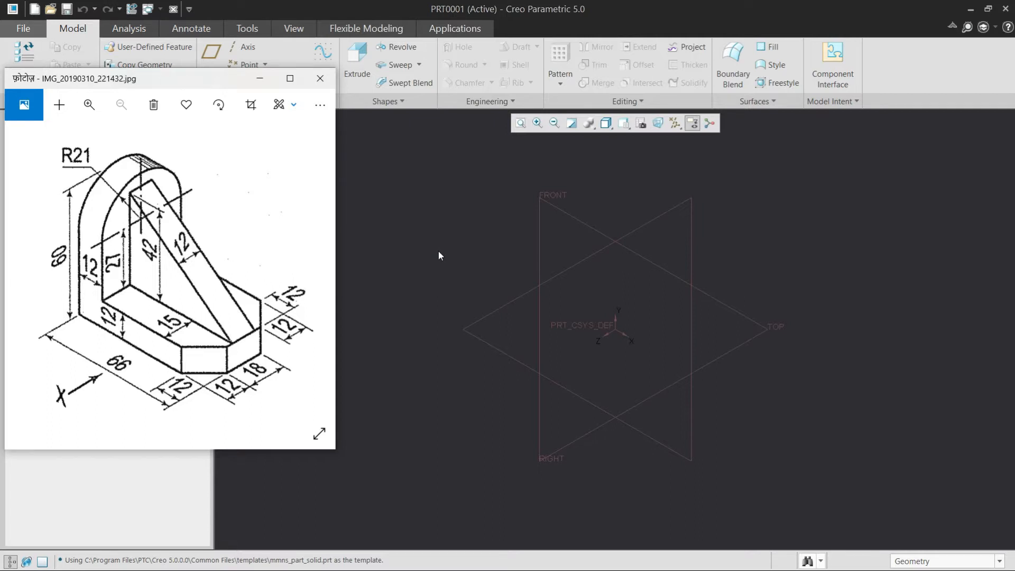
pyautogui.moveTo(198, 77); pyautogui.dragTo(197, 171)
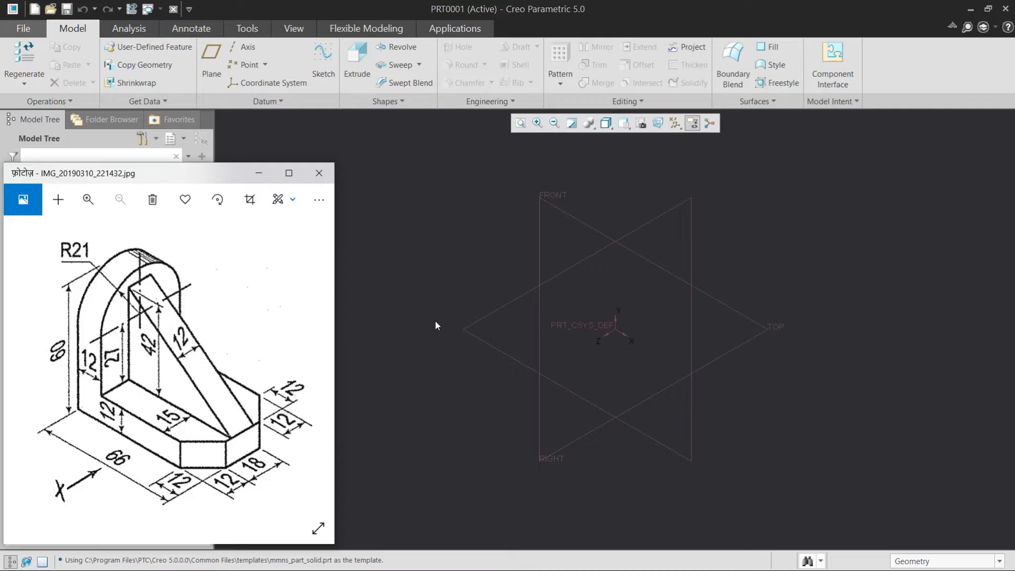
# Start an extrusion sketch on the FRONT plane and draw overlapping upright (about 53 × 245 mm) and horizontal (about 297 × 57 mm) rectangles on the axes
pyautogui.click(433, 260)
pyautogui.click(358, 62)
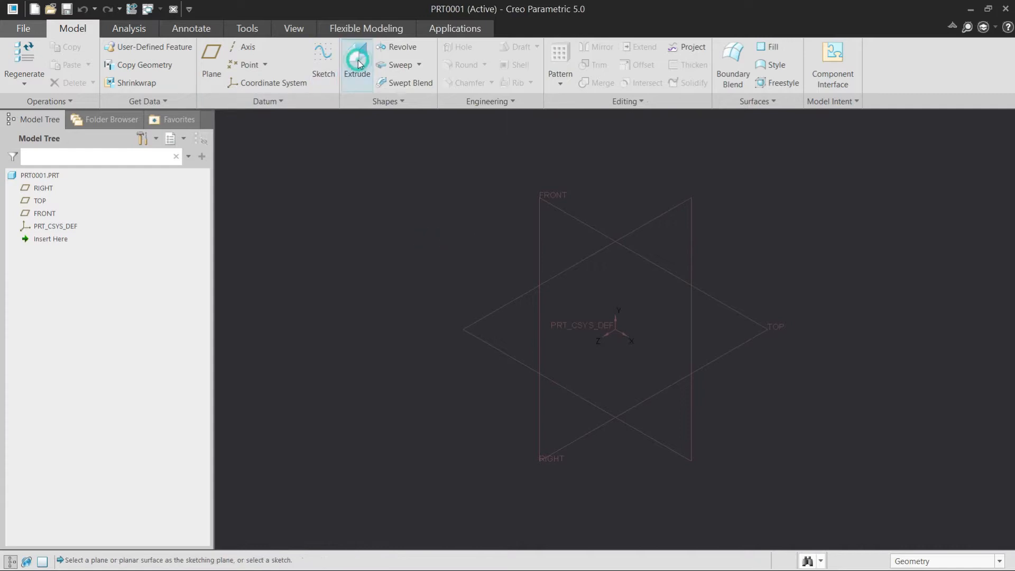
pyautogui.click(544, 236)
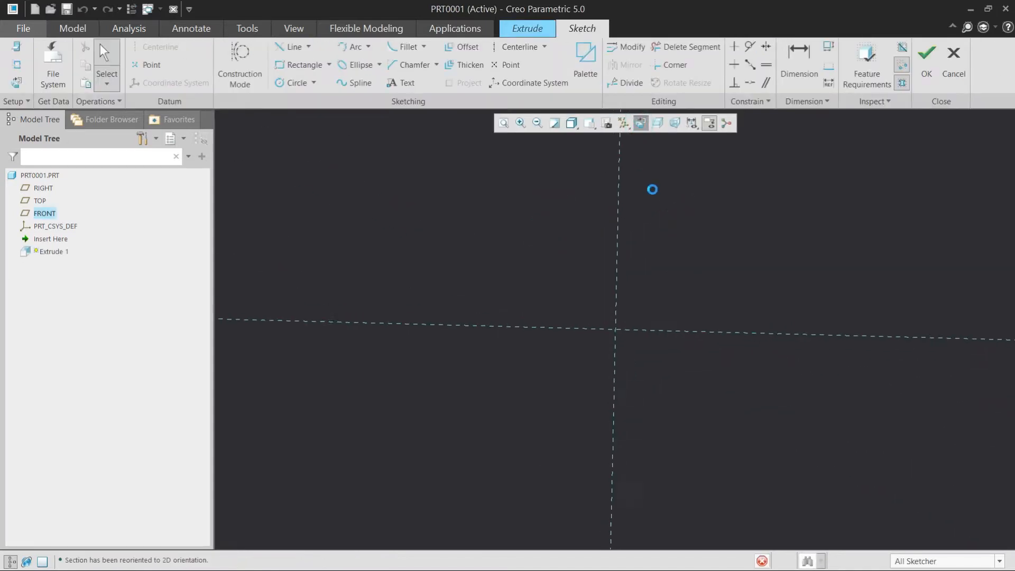
pyautogui.click(299, 65)
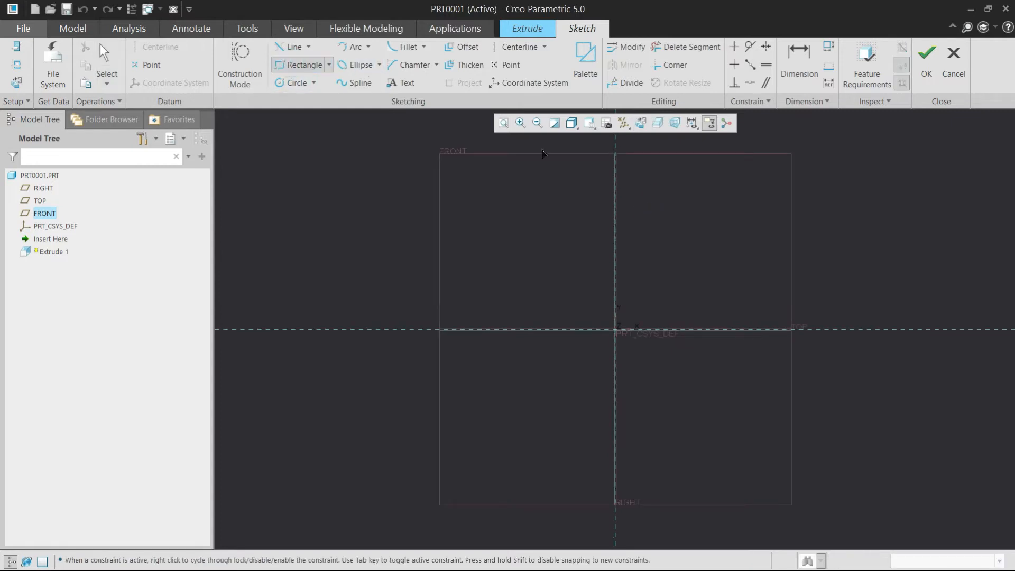
pyautogui.click(615, 161)
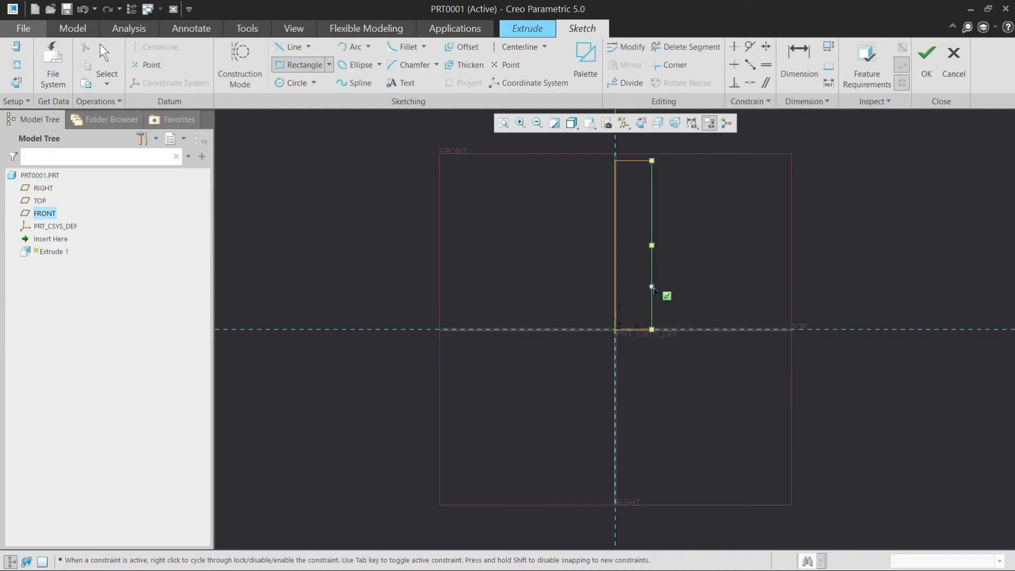
pyautogui.click(635, 290)
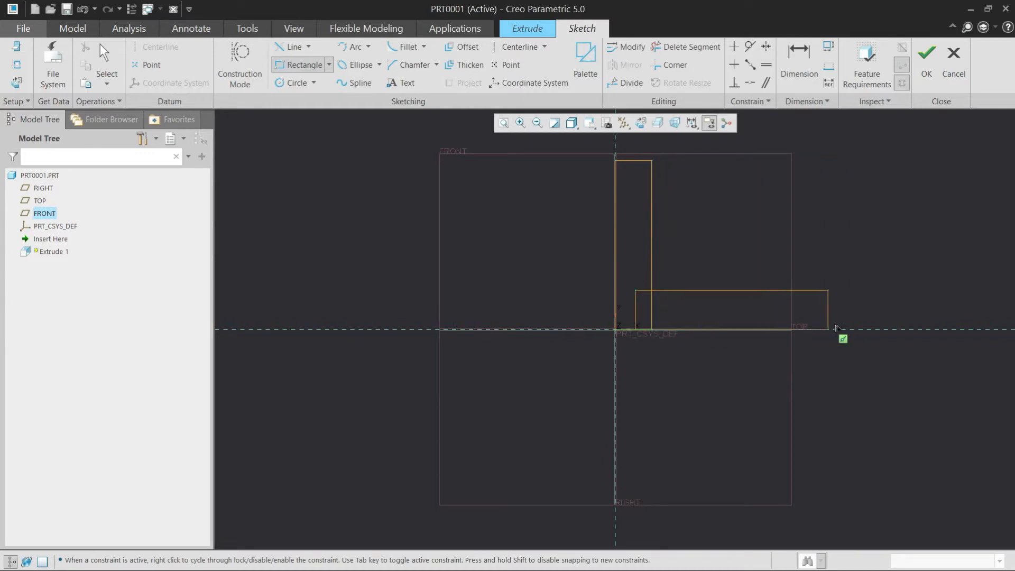
pyautogui.click(840, 329)
pyautogui.middleClick(766, 347)
pyautogui.scroll(2, 580, 269)
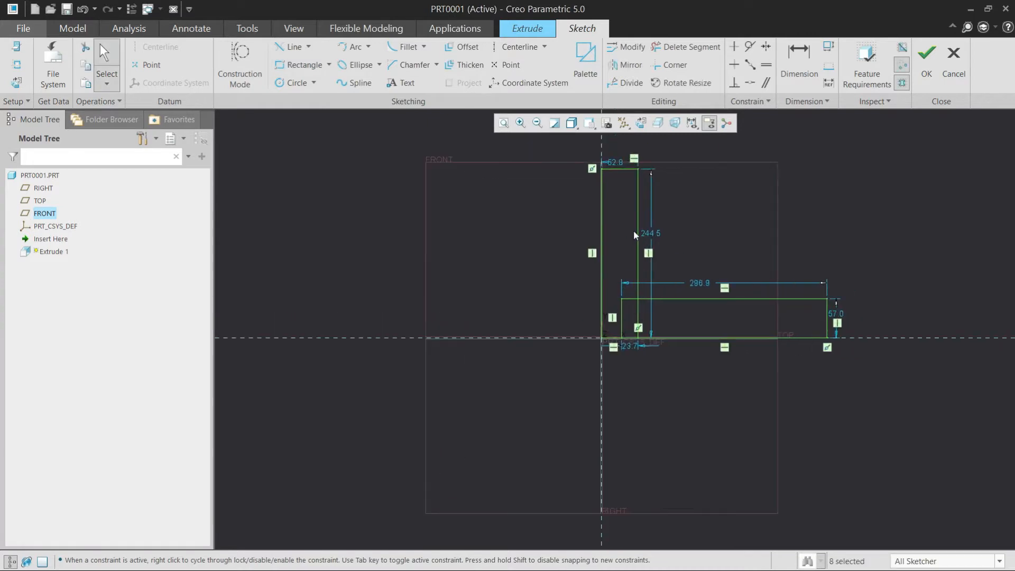
# Set the upright rectangle's width to 12 mm and constrain the horizontal rectangle's height equal to it
pyautogui.doubleClick(616, 150)
pyautogui.write('10')
pyautogui.press('Return')
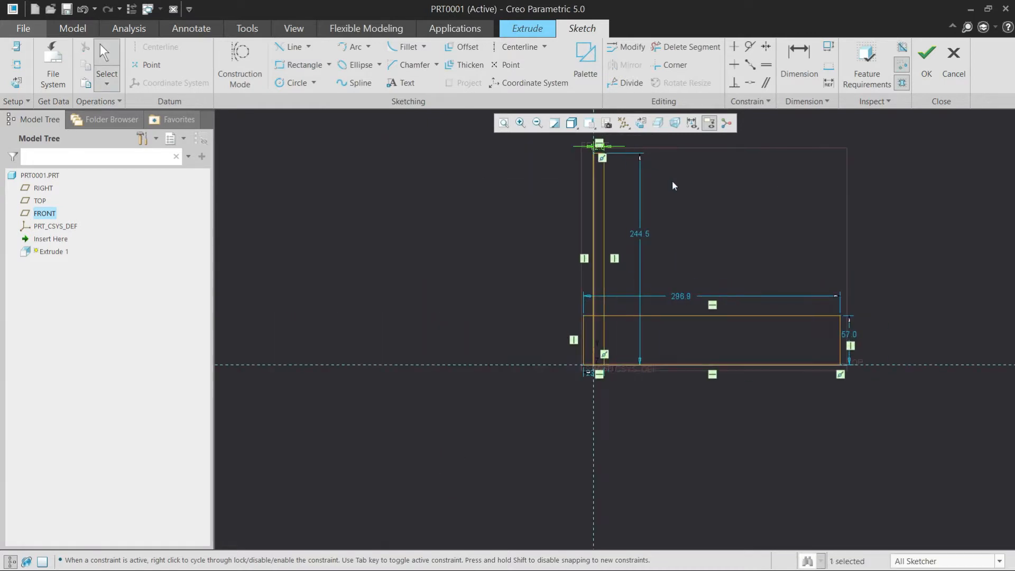
pyautogui.click(766, 65)
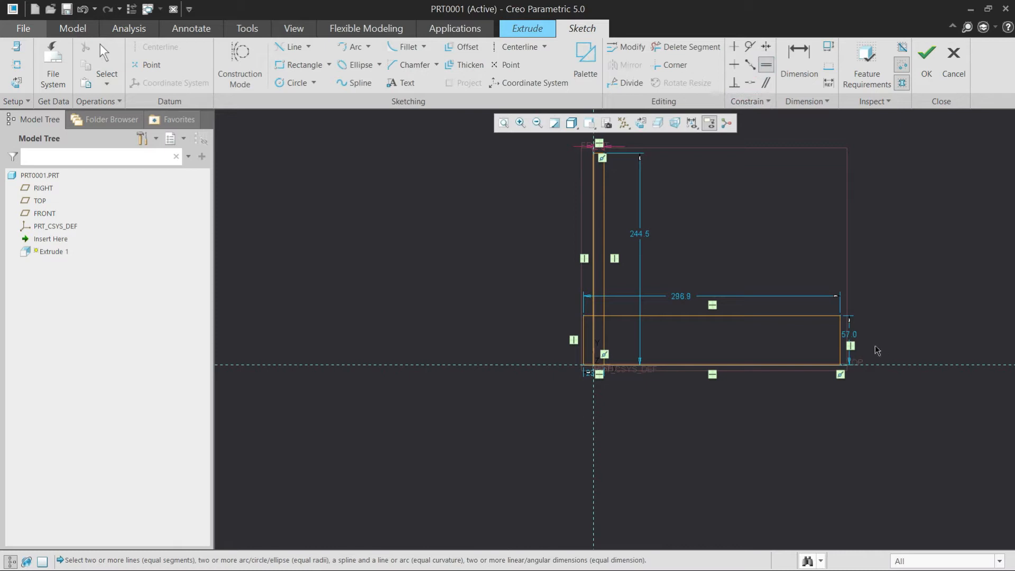
pyautogui.click(842, 347)
pyautogui.scroll(-3, 598, 158)
pyautogui.click(597, 151)
pyautogui.scroll(4, 560, 250)
pyautogui.middleClick(775, 254)
pyautogui.scroll(2, 631, 251)
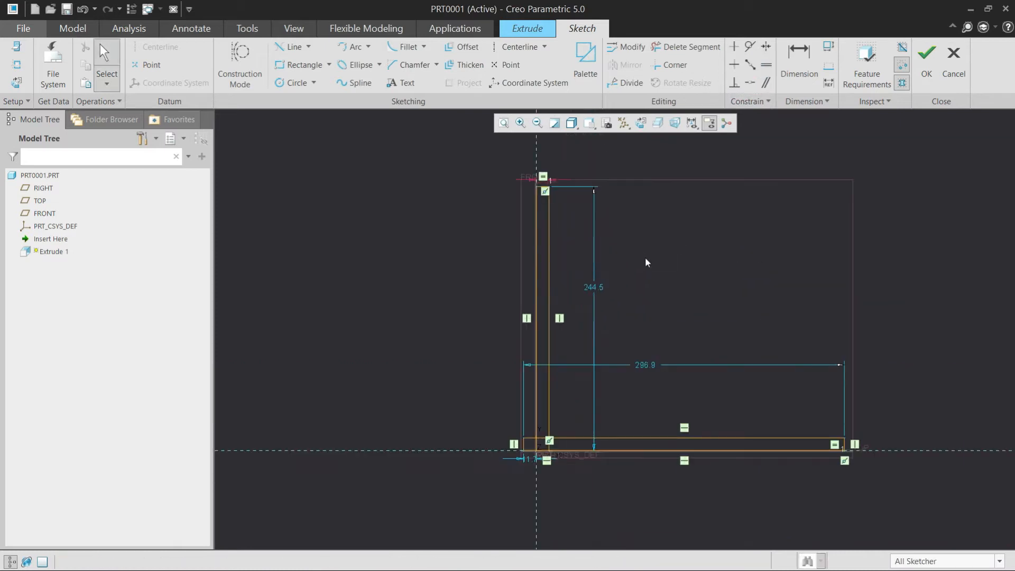
# Trim the overlapping and protruding segments at the lower corner so the two rectangles form one closed L profile
pyautogui.click(686, 47)
pyautogui.scroll(3, 528, 436)
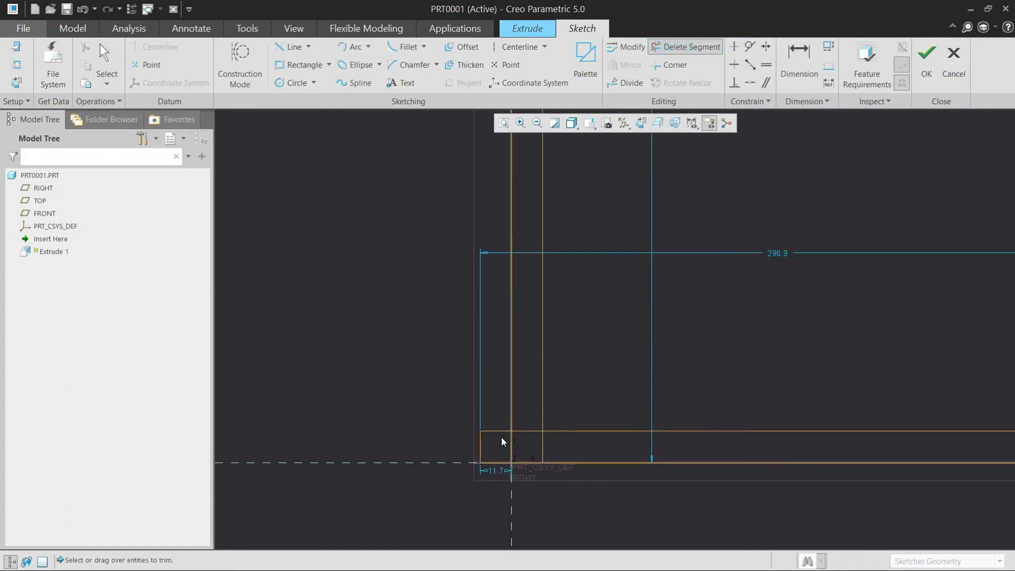
pyautogui.click(523, 430)
pyautogui.click(499, 431)
pyautogui.click(481, 447)
pyautogui.click(498, 462)
pyautogui.click(542, 444)
pyautogui.scroll(3, 546, 457)
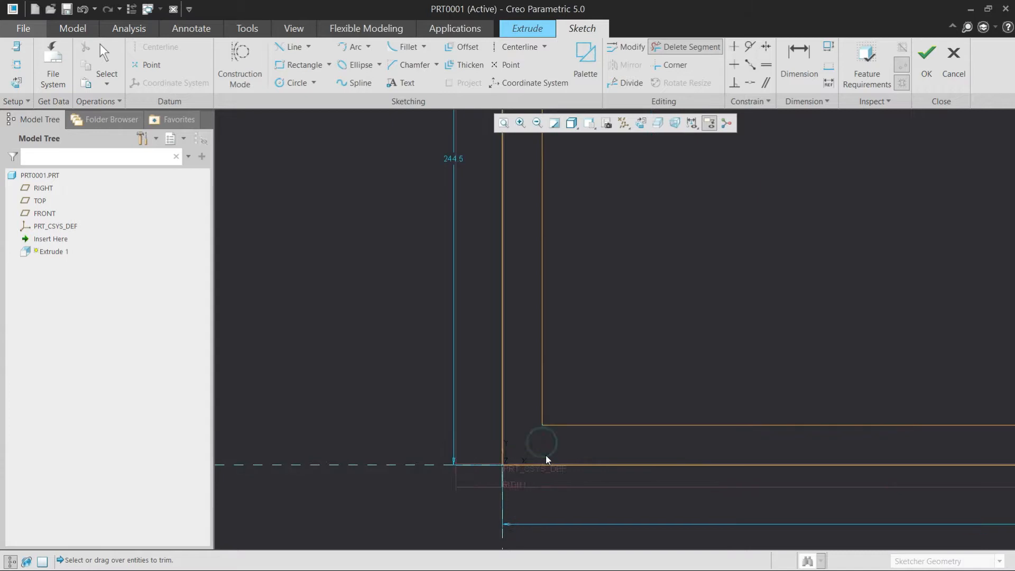
pyautogui.middleClick(523, 395)
# Set the L profile's overall height to 60 mm and its base length to 60 mm
pyautogui.scroll(-6, 515, 430)
pyautogui.doubleClick(462, 356)
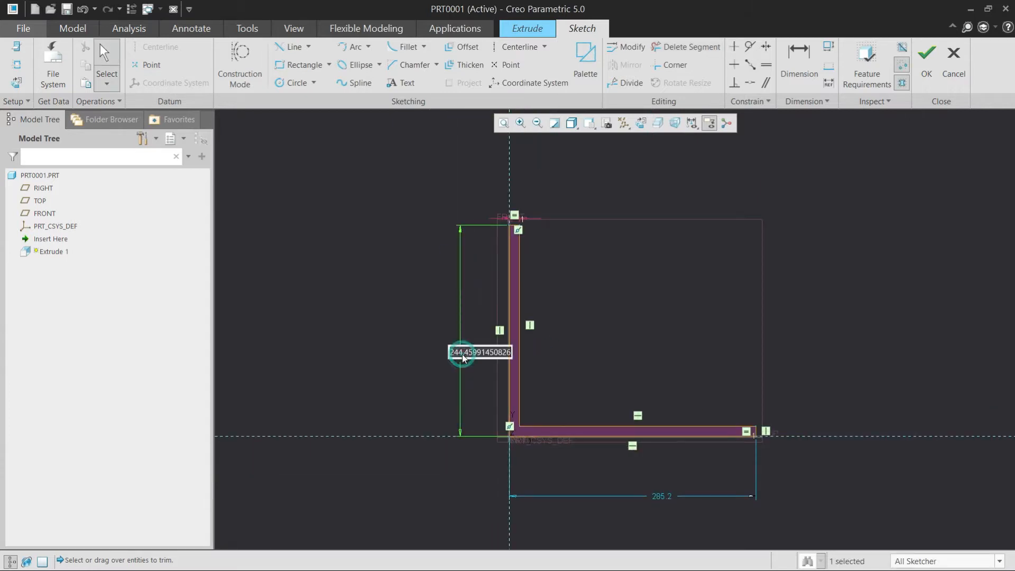
pyautogui.write('60')
pyautogui.press('Return')
pyautogui.doubleClick(660, 488)
pyautogui.write('60')
pyautogui.press('Return')
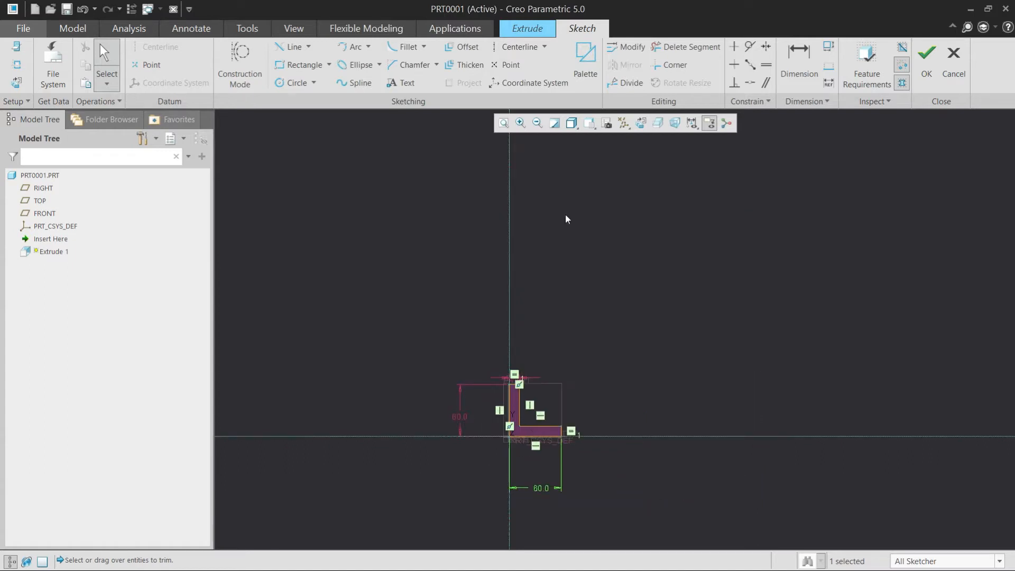
pyautogui.click(505, 125)
pyautogui.click(606, 258)
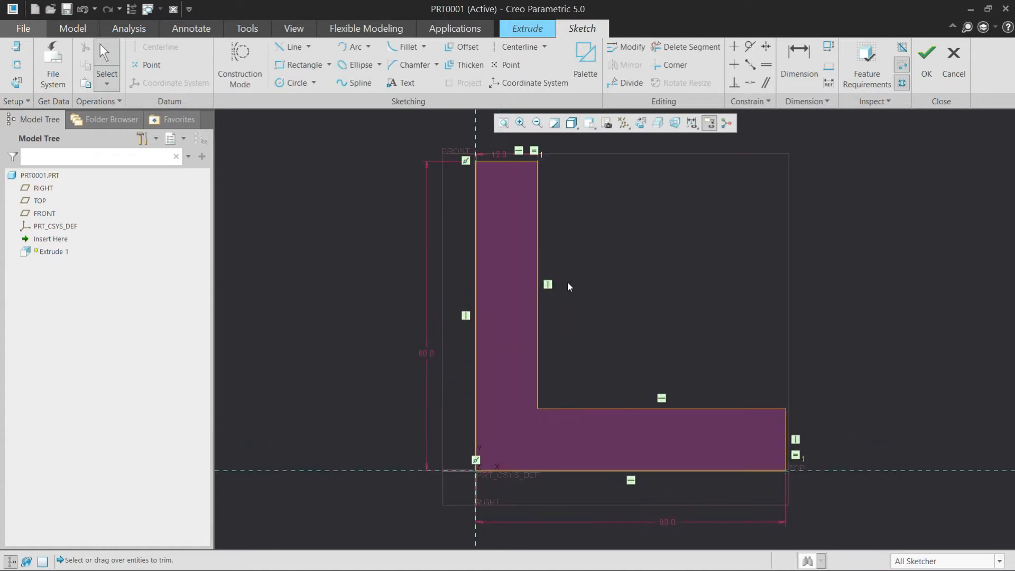
# Set the L profile's base length to 66 mm and finish the sketch
pyautogui.hotkey('alt', 'Tab')
pyautogui.hotkey('alt', 'Tab')
pyautogui.doubleClick(666, 521)
pyautogui.write('66')
pyautogui.press('Return')
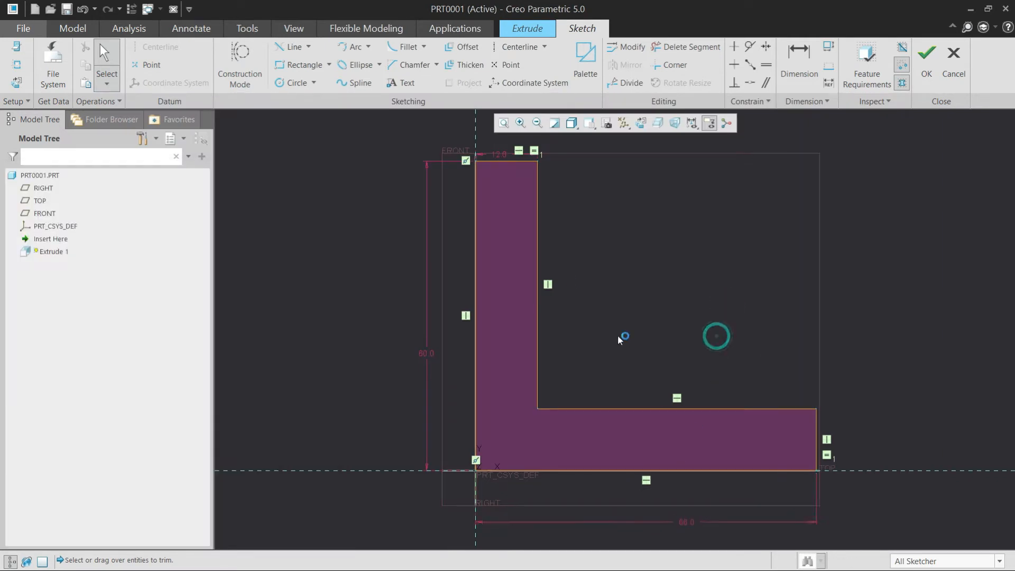
pyautogui.scroll(-2, 623, 337)
pyautogui.click(913, 73)
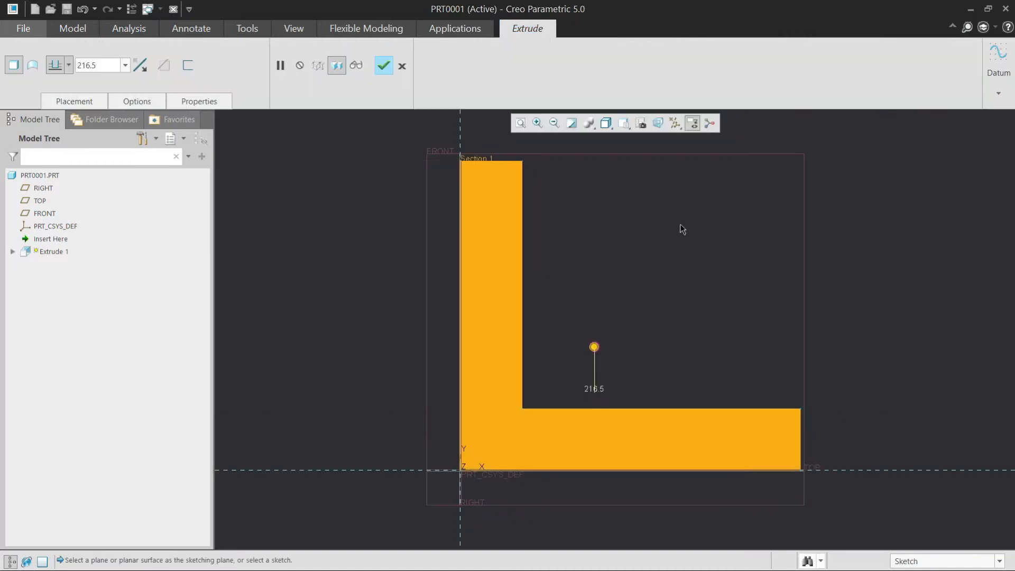
# Extrude the L profile 42 mm symmetrically on both sides of the FRONT plane, checking the depth against the reference drawing
pyautogui.hotkey('alt', 'Tab')
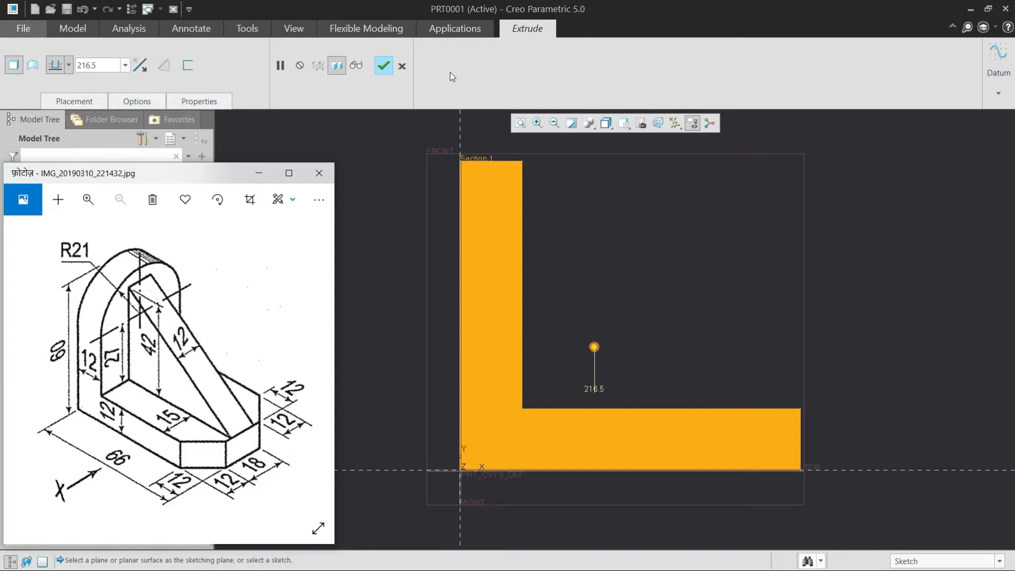
pyautogui.click(64, 63)
pyautogui.click(65, 64)
pyautogui.click(57, 99)
pyautogui.click(91, 65)
pyautogui.write('42')
pyautogui.press('Return')
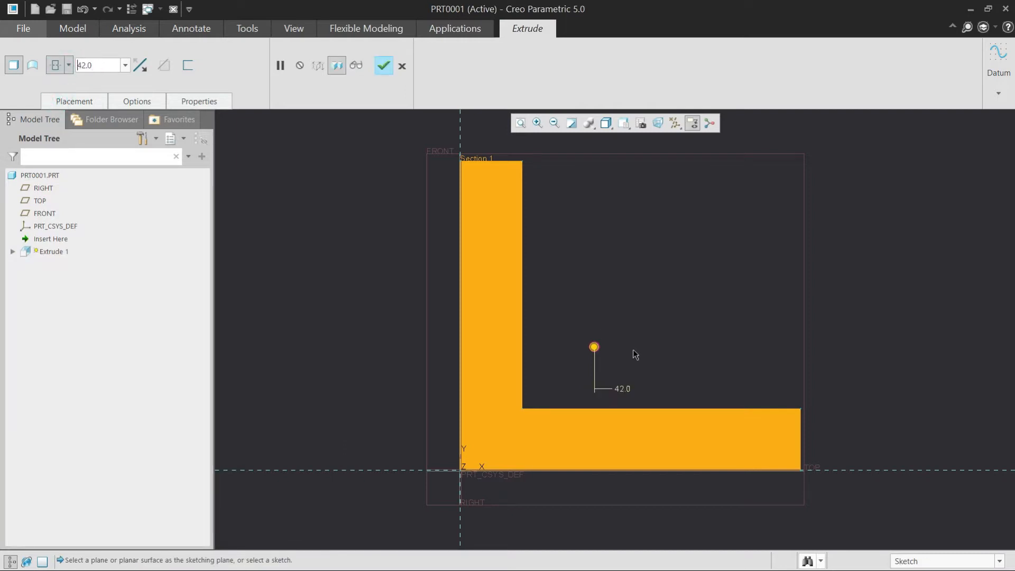
pyautogui.hotkey('ctrl', 'd')
pyautogui.middleClick(614, 259)
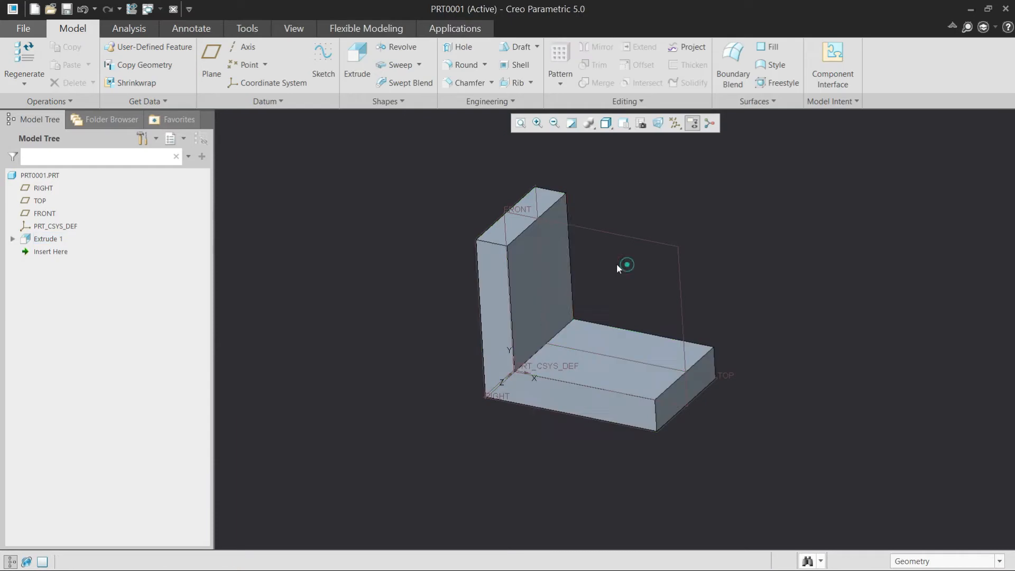
# Apply a full round between the two short top edges of the upright wall
pyautogui.click(465, 65)
pyautogui.click(449, 248)
pyautogui.keyDown('ctrl'); pyautogui.click(540, 167); pyautogui.keyUp('ctrl')
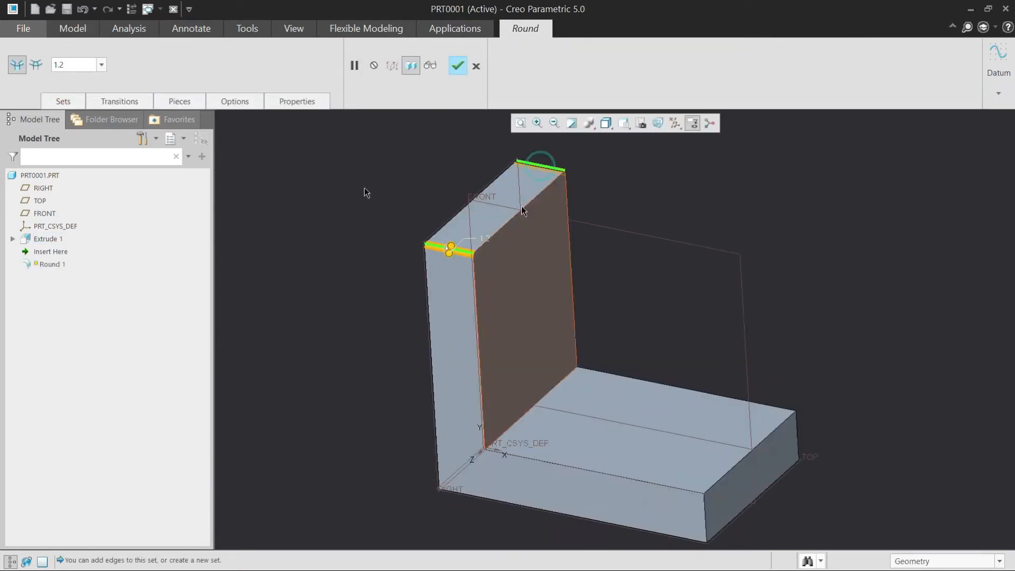
pyautogui.click(66, 101)
pyautogui.click(140, 212)
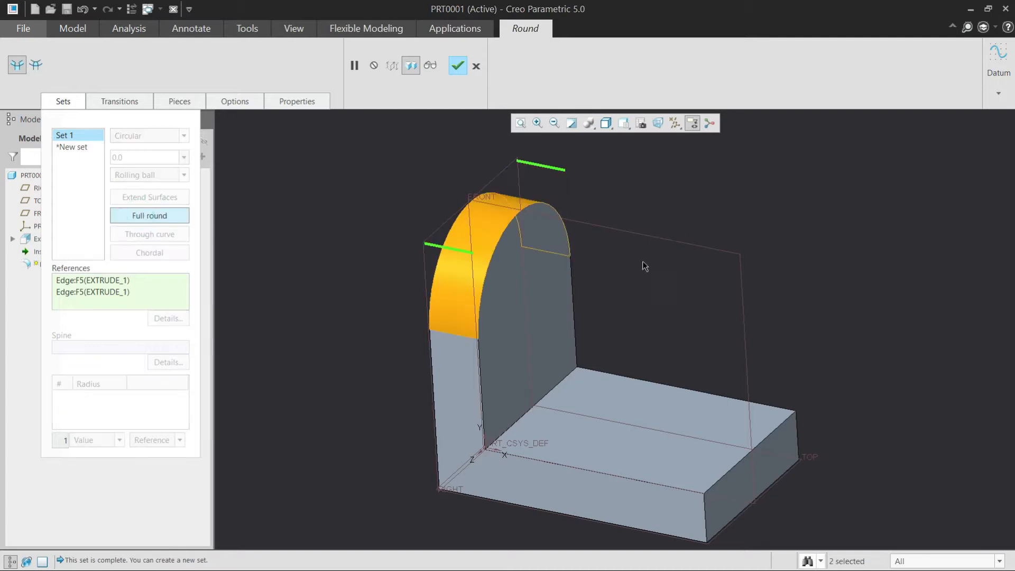
pyautogui.middleClick(634, 294)
# Chamfer the two vertical corner edges at the free end of the base with a D x D chamfer of 12 mm
pyautogui.hotkey('alt', 'Tab')
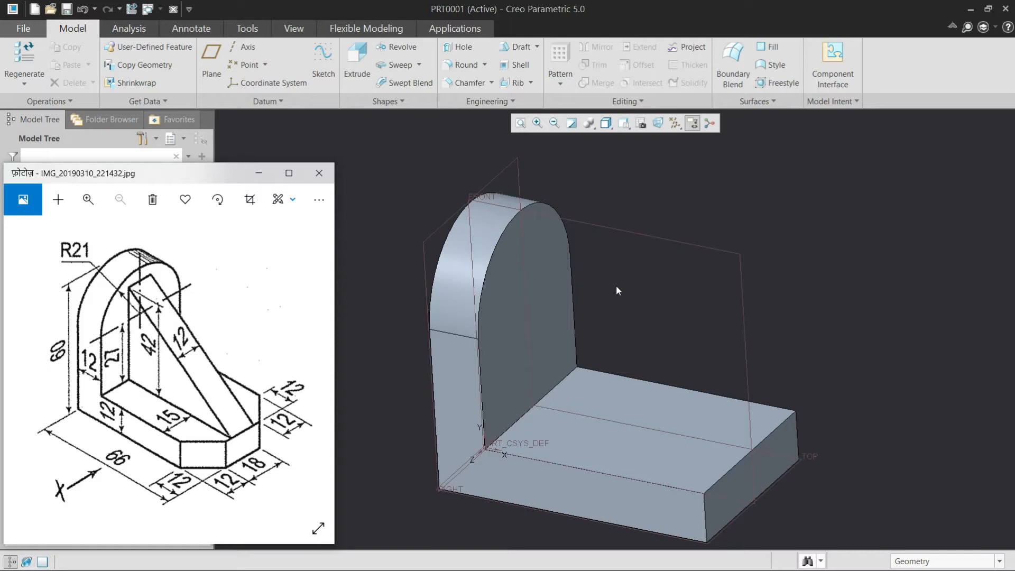
pyautogui.hotkey('alt', 'Tab')
pyautogui.click(465, 83)
pyautogui.click(704, 509)
pyautogui.keyDown('ctrl'); pyautogui.click(797, 431); pyautogui.keyUp('ctrl')
pyautogui.doubleClick(132, 65)
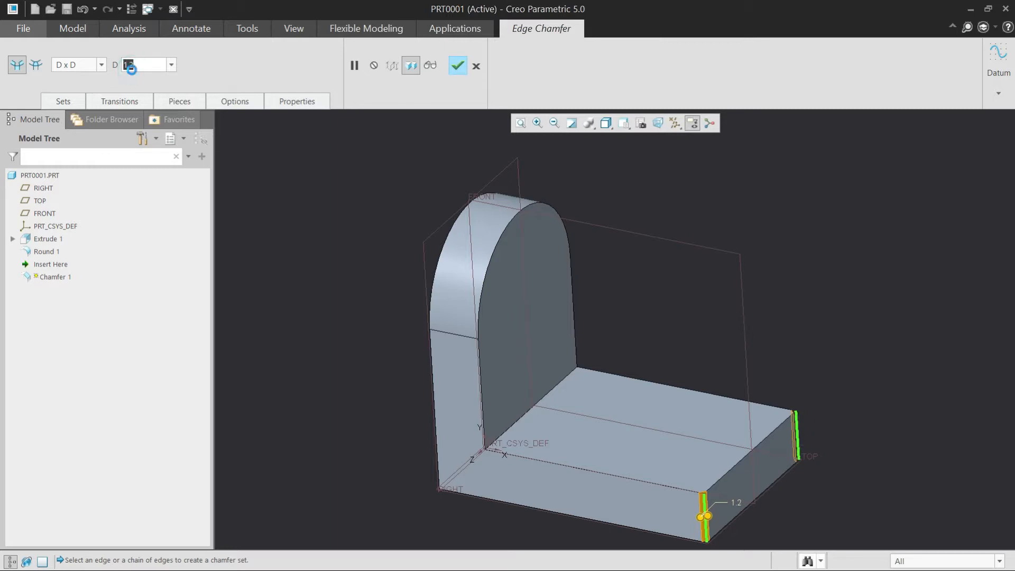
pyautogui.write('12')
pyautogui.press('Return')
pyautogui.scroll(-3, 591, 282)
pyautogui.middleClick(652, 290)
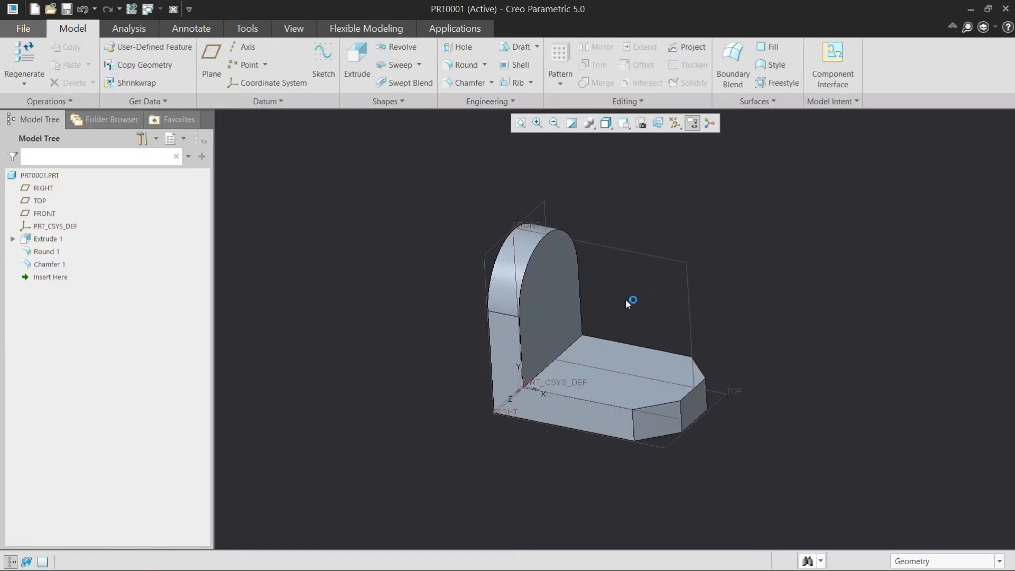
# Create a datum plane offset 15 mm inward from the L-shaped side face, following the reference drawing
pyautogui.hotkey('alt', 'Tab')
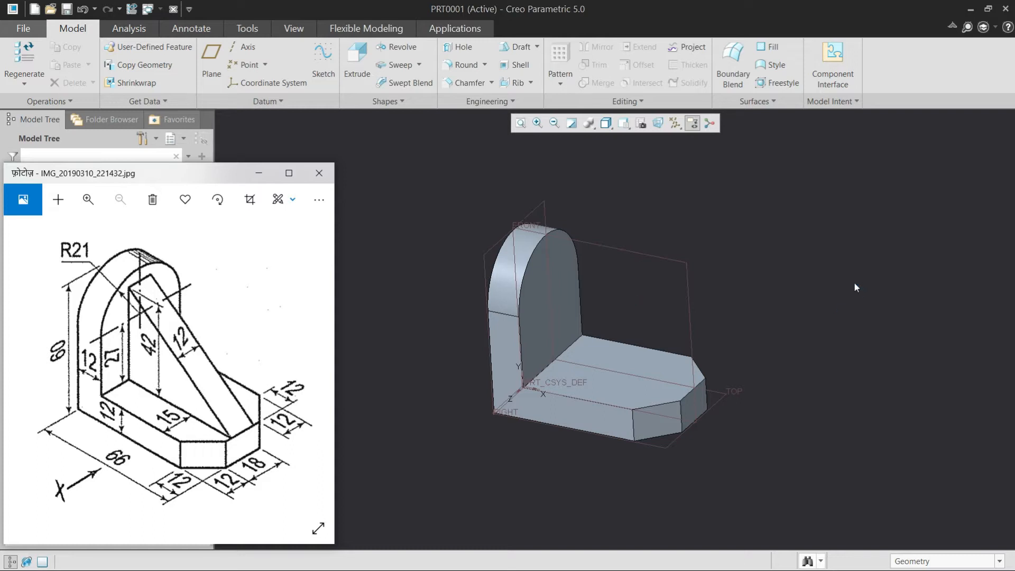
pyautogui.hotkey('alt', 'Tab')
pyautogui.hotkey('alt', 'Tab')
pyautogui.hotkey('alt', 'Tab')
pyautogui.click(211, 58)
pyautogui.click(572, 413)
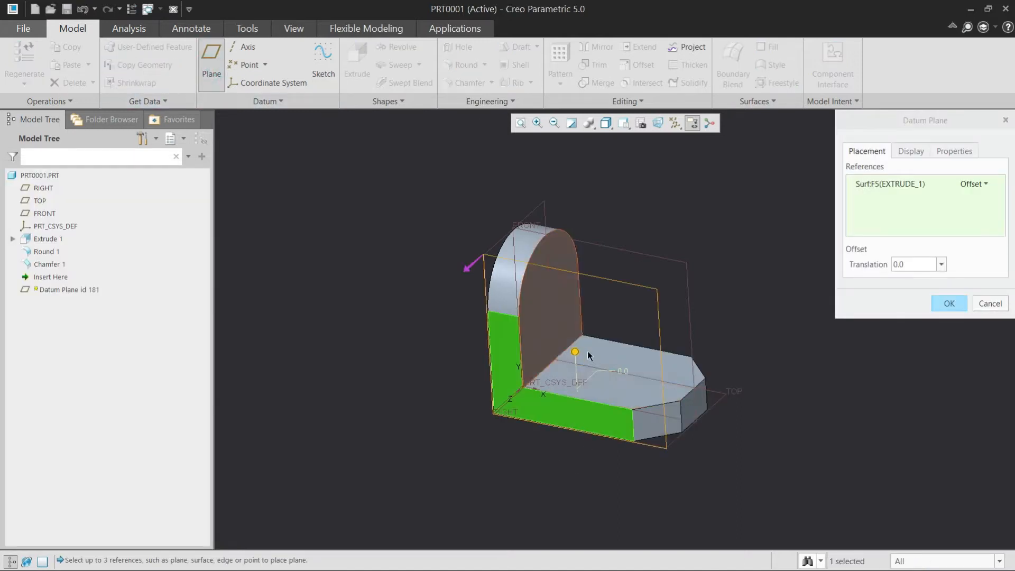
pyautogui.moveTo(576, 351); pyautogui.dragTo(607, 323)
pyautogui.doubleClick(658, 338)
pyautogui.write('1')
pyautogui.press('Return')
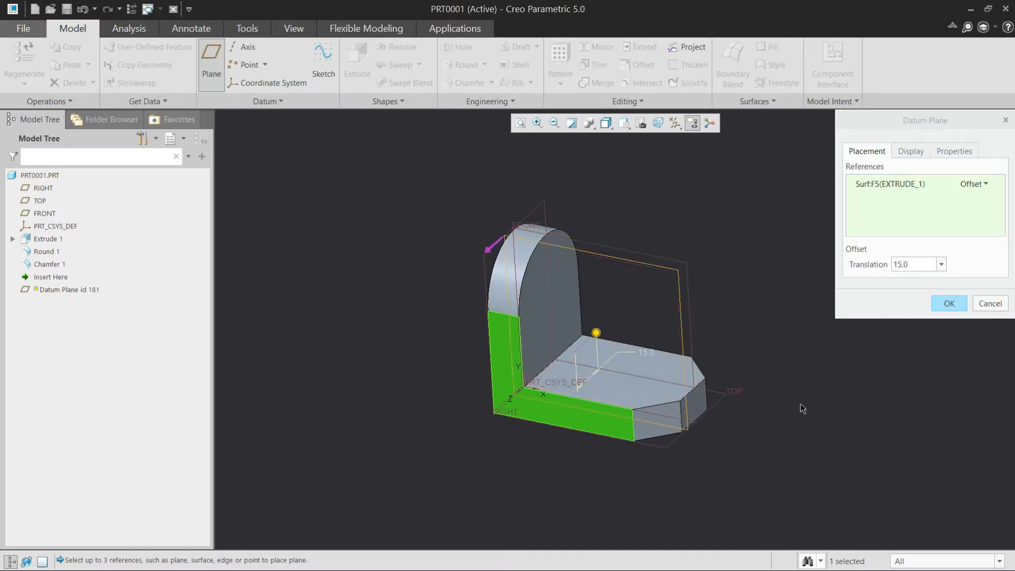
pyautogui.middleClick(800, 404)
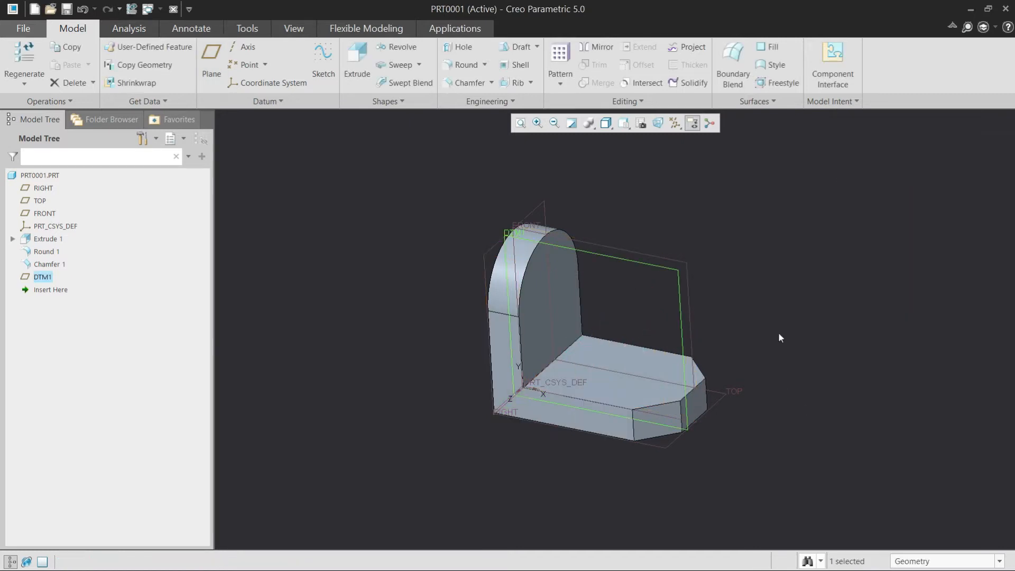
# Start a profile rib sketch on DTM1, adding the upright's inner face and the base's upper face as sketch references
pyautogui.click(624, 101)
pyautogui.click(481, 106)
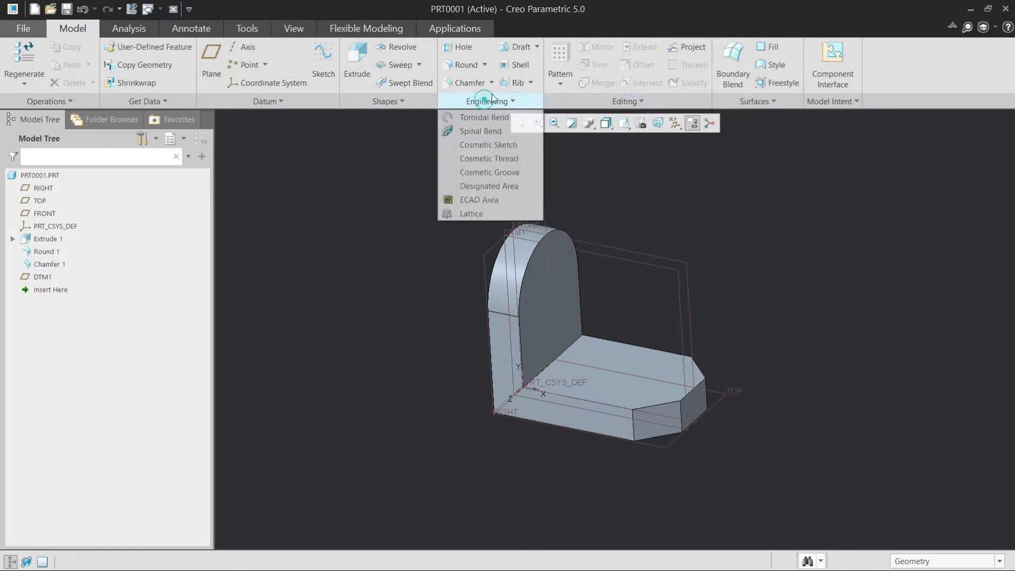
pyautogui.click(531, 82)
pyautogui.click(536, 111)
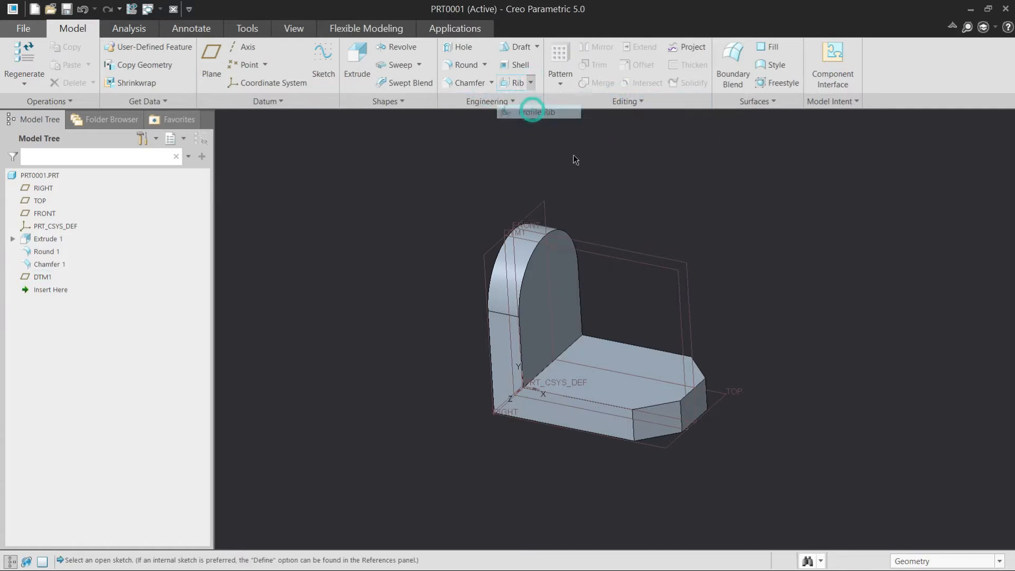
pyautogui.click(589, 192)
pyautogui.click(641, 123)
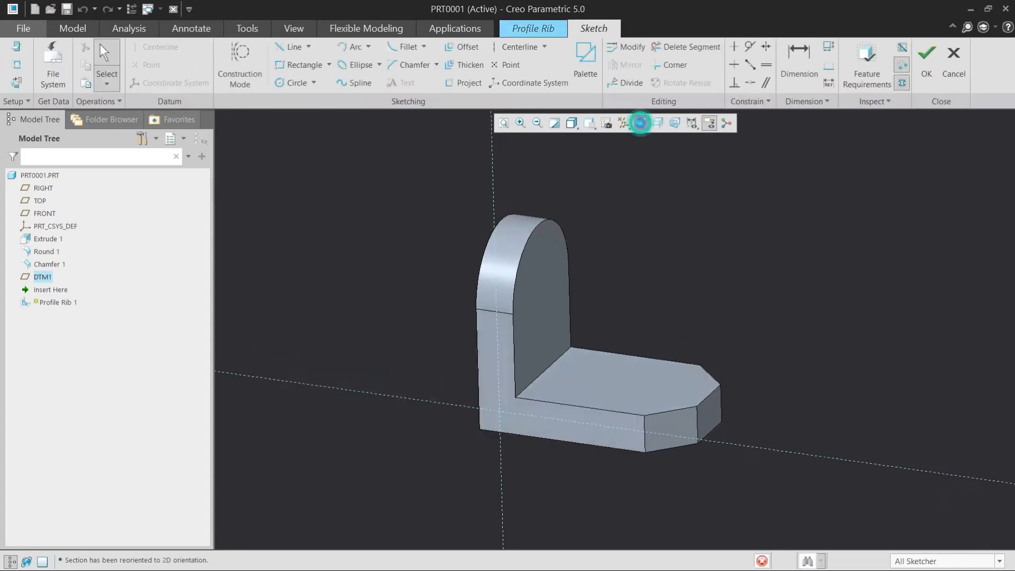
pyautogui.rightClick(584, 258)
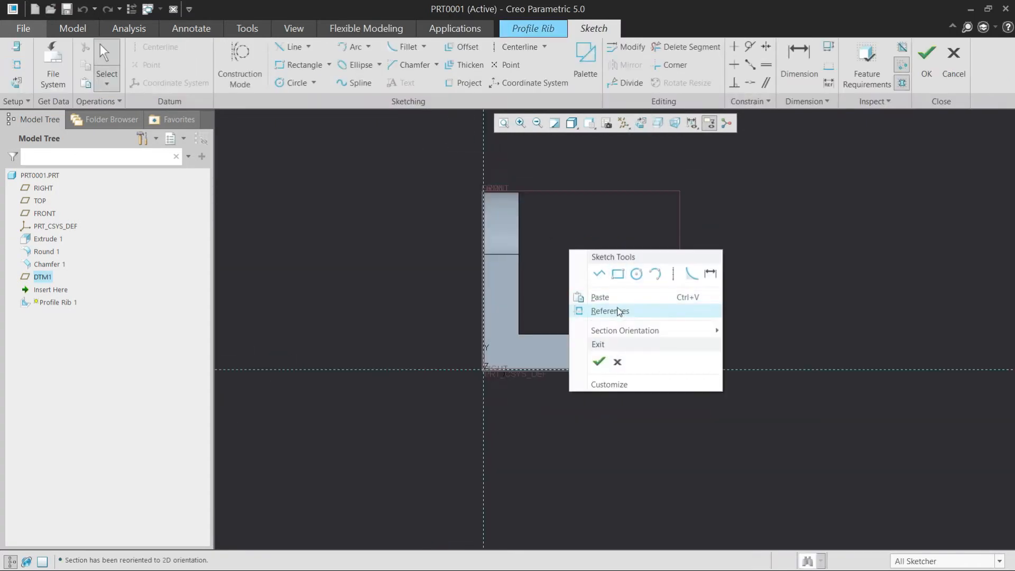
pyautogui.click(610, 310)
pyautogui.click(520, 288)
pyautogui.click(558, 335)
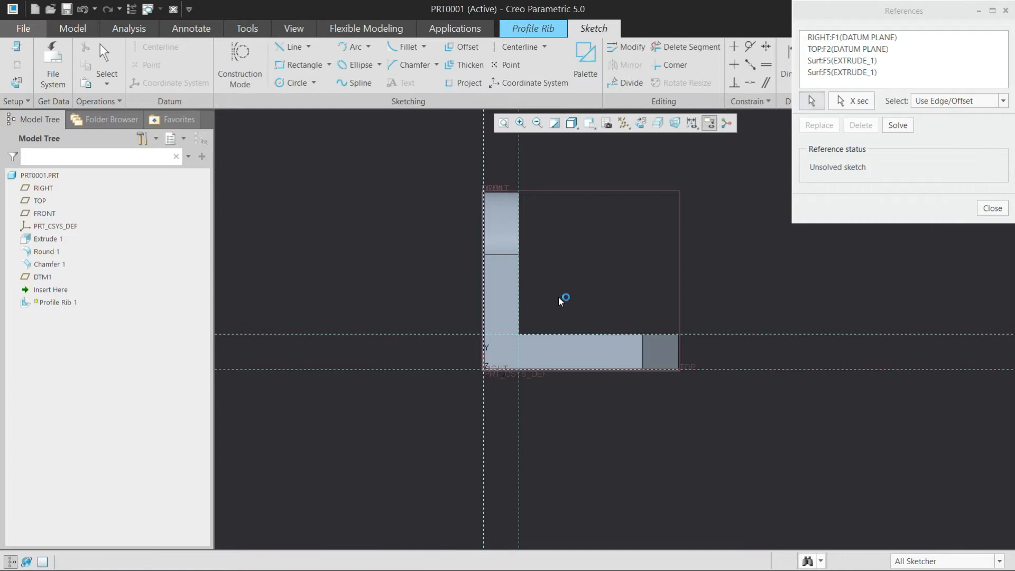
pyautogui.middleClick(573, 289)
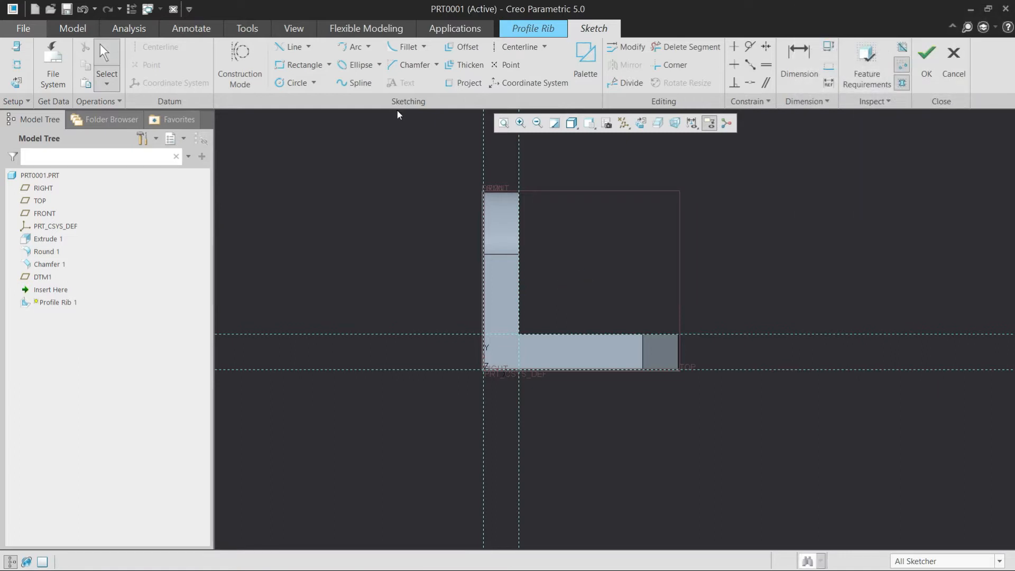
# Sketch a sloping rib line from the upright's inner face down to the base's upper face
pyautogui.click(298, 50)
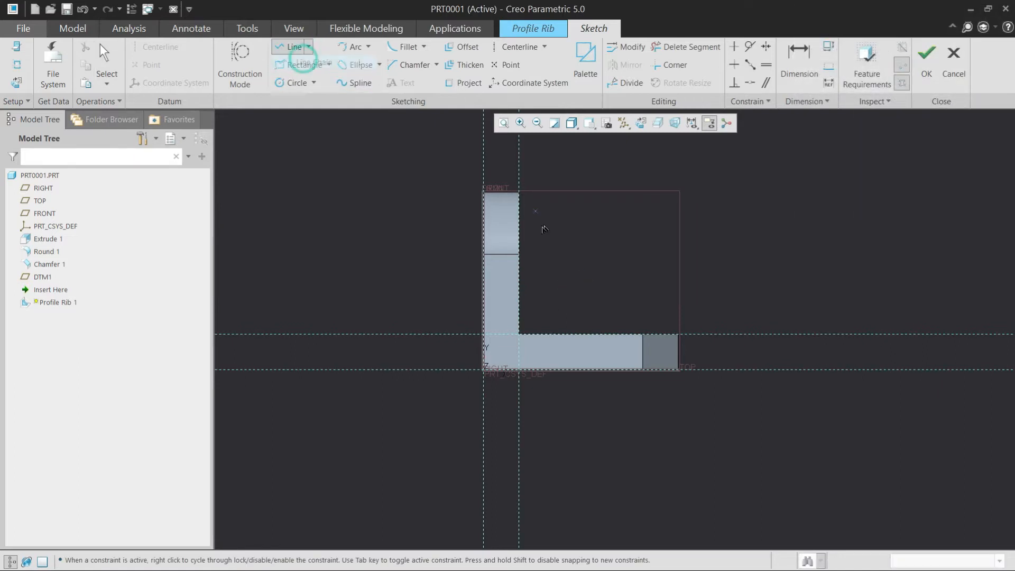
pyautogui.click(518, 274)
pyautogui.click(565, 334)
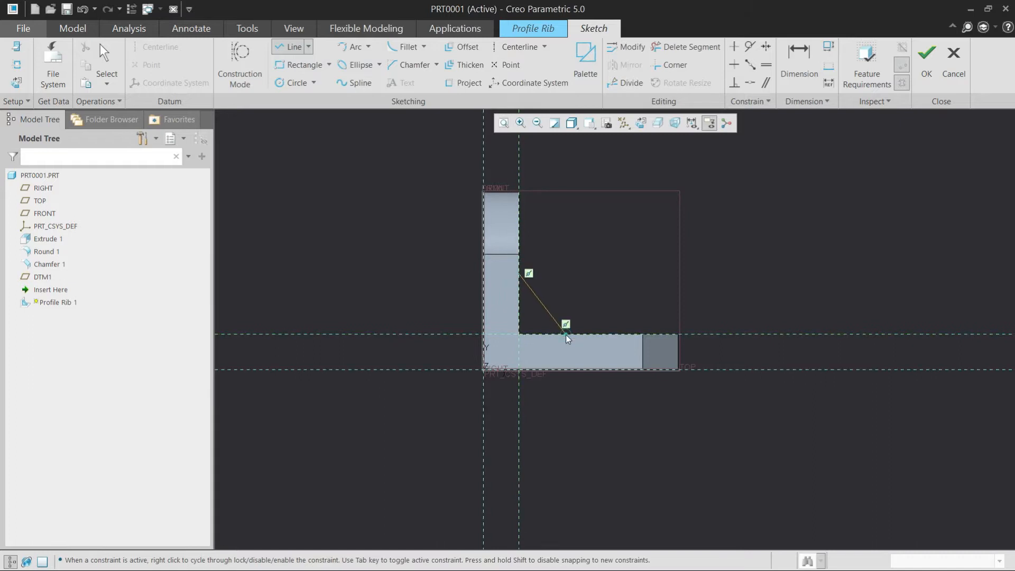
pyautogui.middleClick(567, 272)
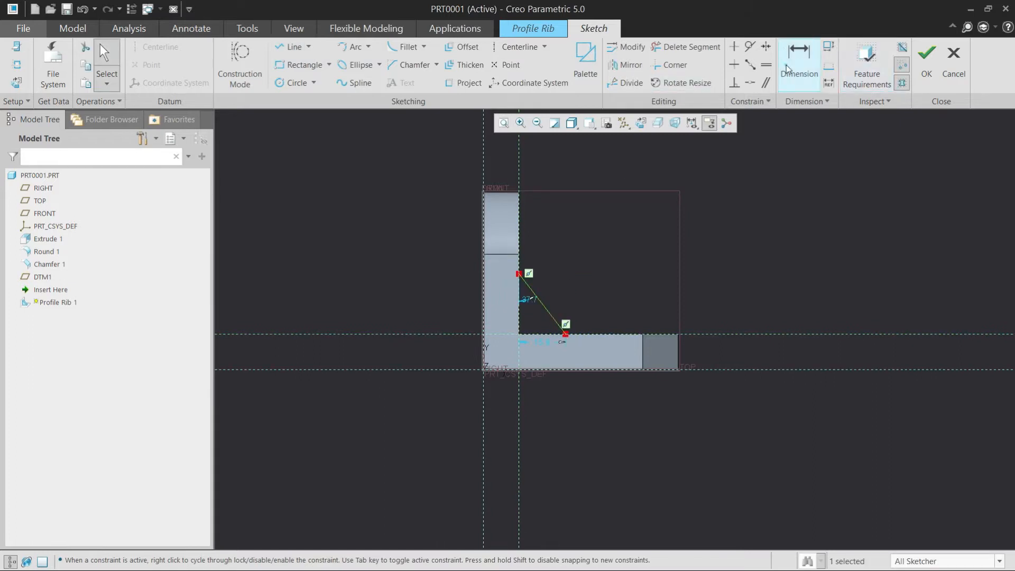
# Dimension the rib line's upper endpoint 42 mm above the base's upper face, checking the reference drawing
pyautogui.click(798, 59)
pyautogui.click(629, 335)
pyautogui.click(518, 274)
pyautogui.middleClick(628, 304)
pyautogui.write('40')
pyautogui.press('Return')
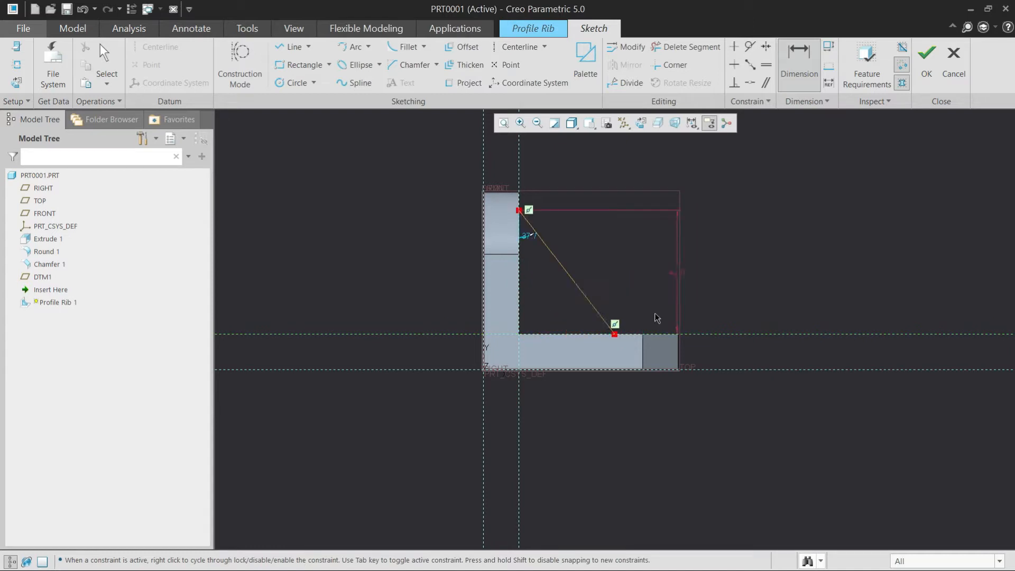
pyautogui.hotkey('alt', 'Tab')
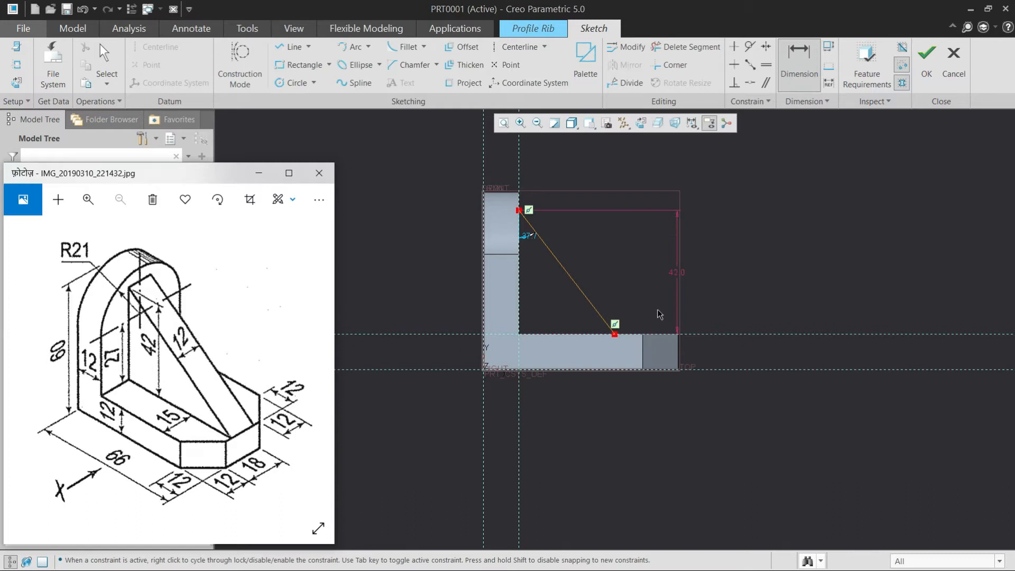
# Add the base's free end face as a reference, make the rib line's lower endpoint coincident with it, and finish the sketch
pyautogui.middleClick(774, 274)
pyautogui.rightClick(719, 272)
pyautogui.click(747, 328)
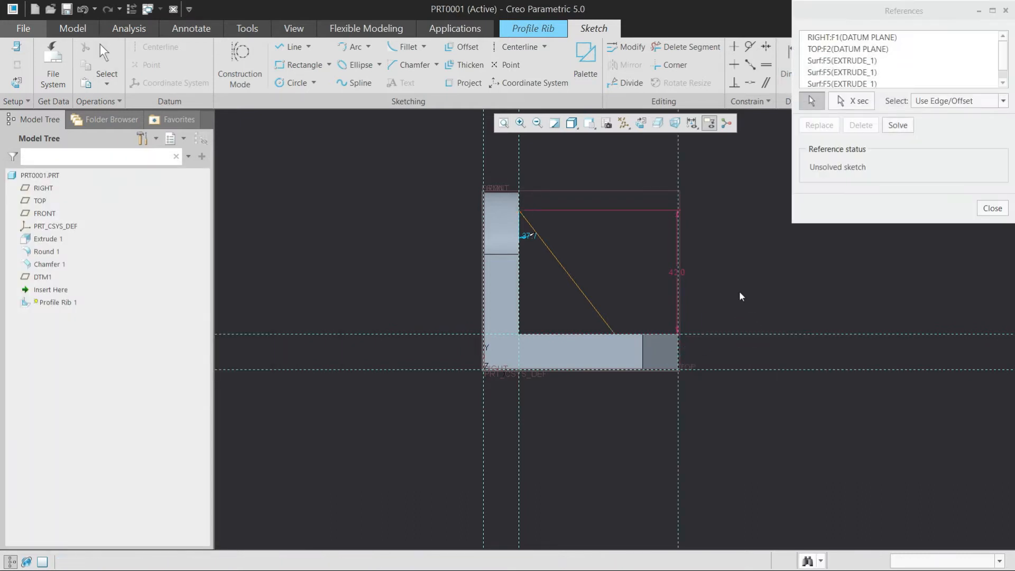
pyautogui.middleClick(740, 292)
pyautogui.middleClick(740, 292)
pyautogui.click(750, 83)
pyautogui.click(614, 335)
pyautogui.click(679, 309)
pyautogui.middleClick(740, 308)
pyautogui.click(929, 65)
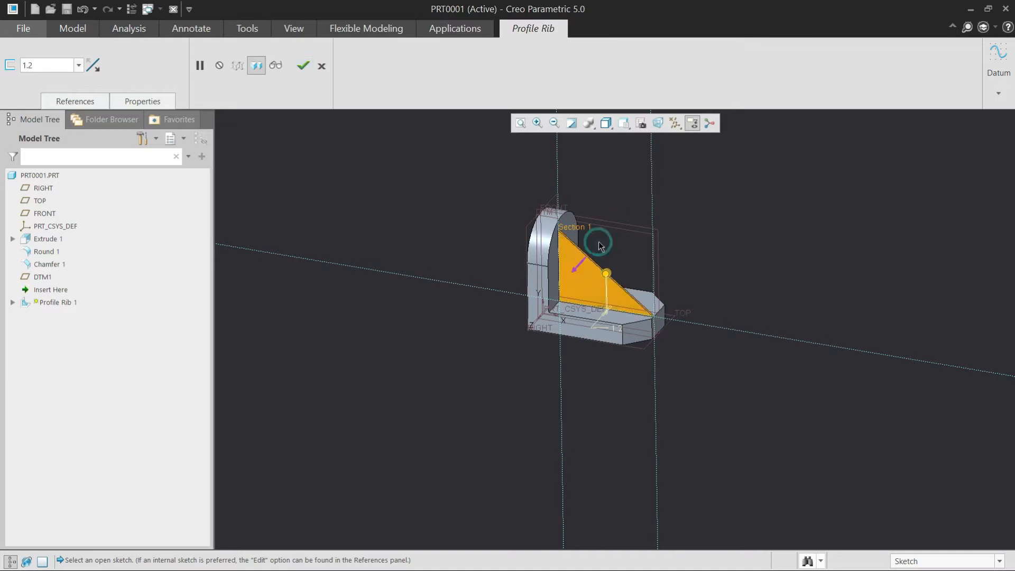
# Set the rib thickness to 12 mm and place it on one side of DTM1, away from the nearer L-shaped side face
pyautogui.scroll(8, 597, 241)
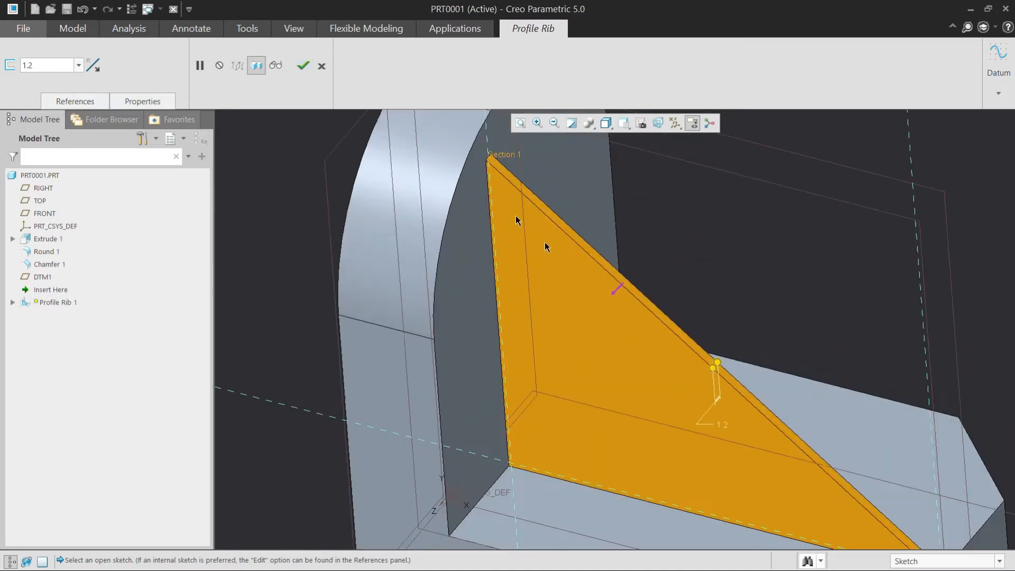
pyautogui.doubleClick(54, 65)
pyautogui.write('12')
pyautogui.press('Return')
pyautogui.scroll(-3, 468, 328)
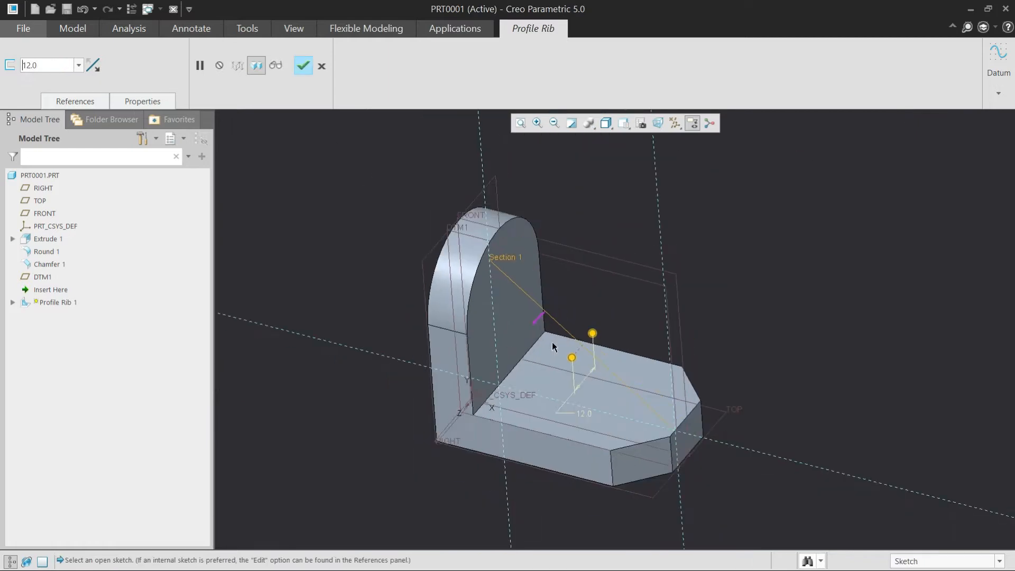
pyautogui.click(93, 65)
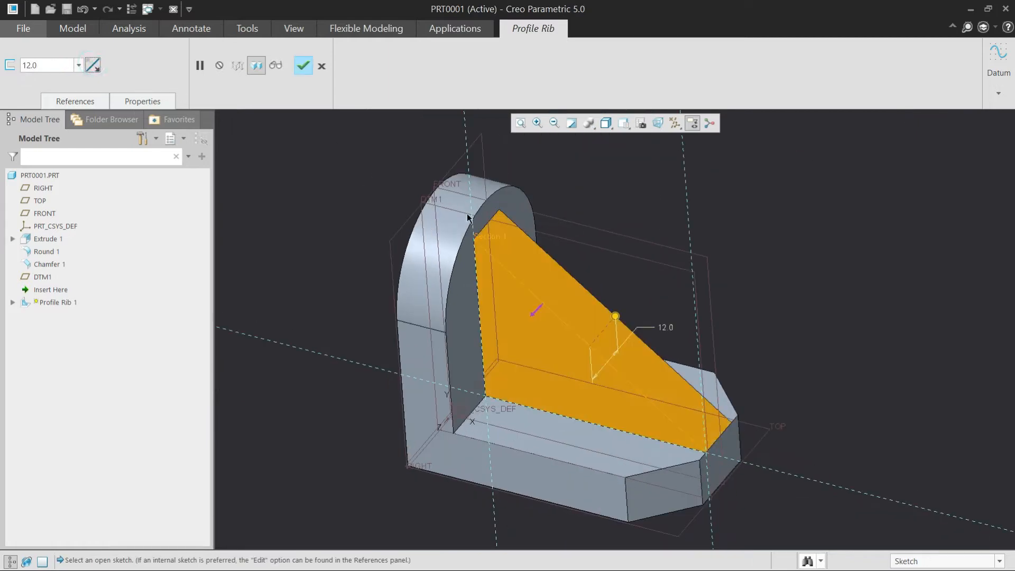
# Compare the rib preview with the reference drawing and complete the profile rib
pyautogui.moveTo(657, 362); pyautogui.dragTo(634, 356, button='middle')
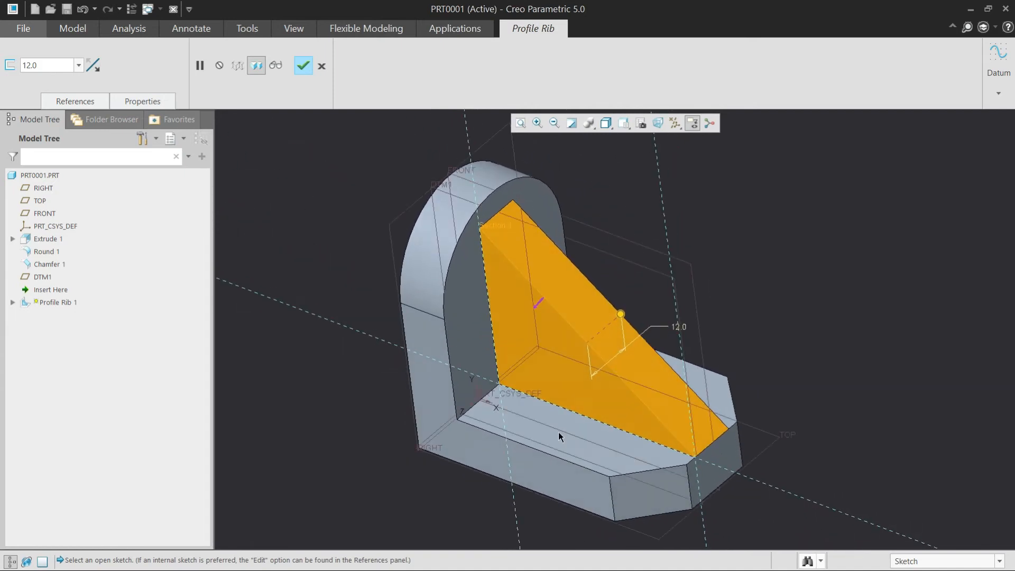
pyautogui.hotkey('alt', 'Tab')
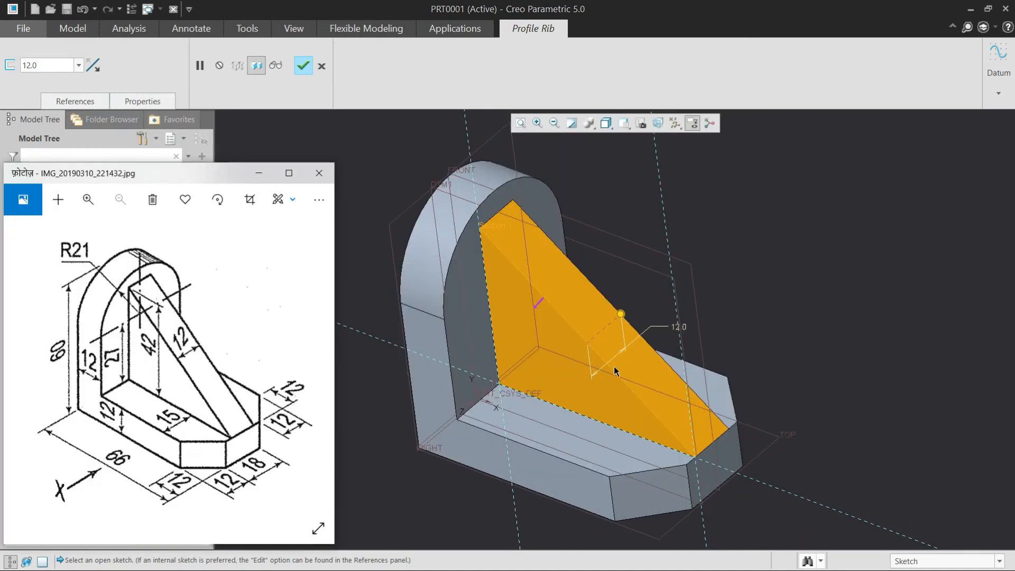
pyautogui.scroll(4, 614, 366)
pyautogui.middleClick(775, 289)
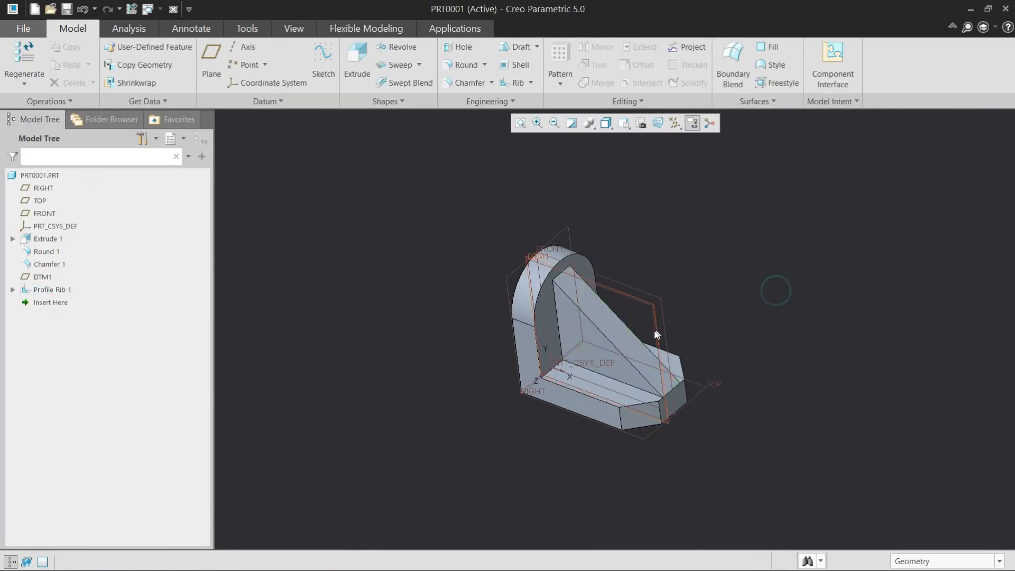
pyautogui.scroll(-3, 655, 328)
pyautogui.moveTo(476, 333)
pyautogui.mouseDown(button='middle')
pyautogui.moveTo(426, 317)
pyautogui.moveTo(529, 317)
pyautogui.mouseUp(button='middle')
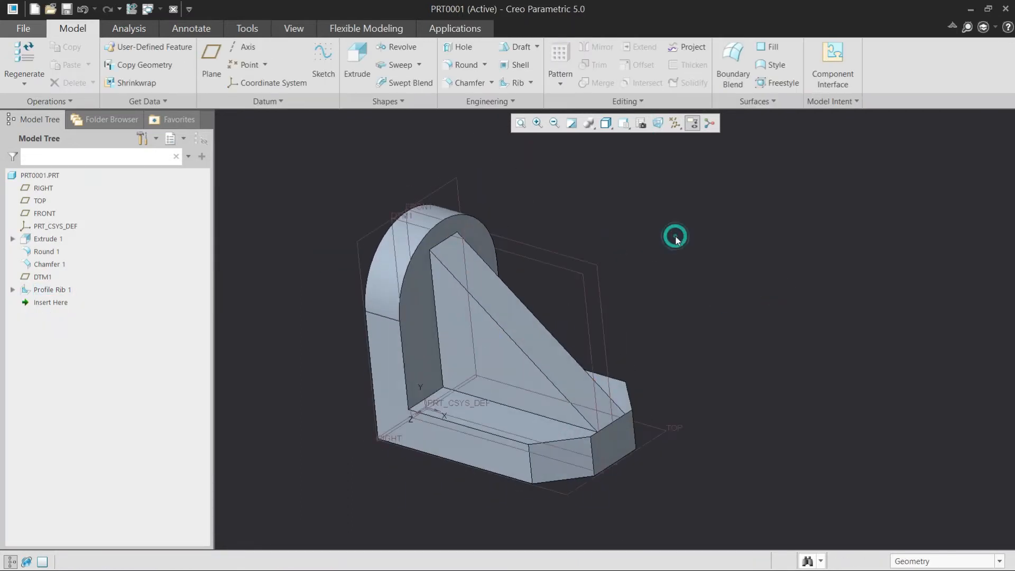
# Create a new solid part named prt0002 without the default template, using the mmns_part_solid template
pyautogui.click(34, 9)
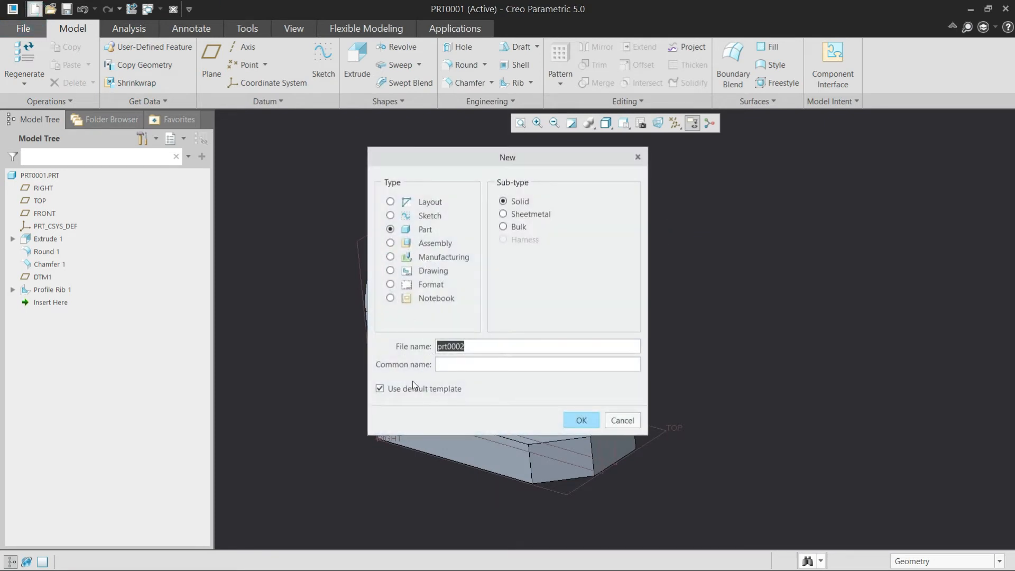
pyautogui.click(408, 388)
pyautogui.click(580, 420)
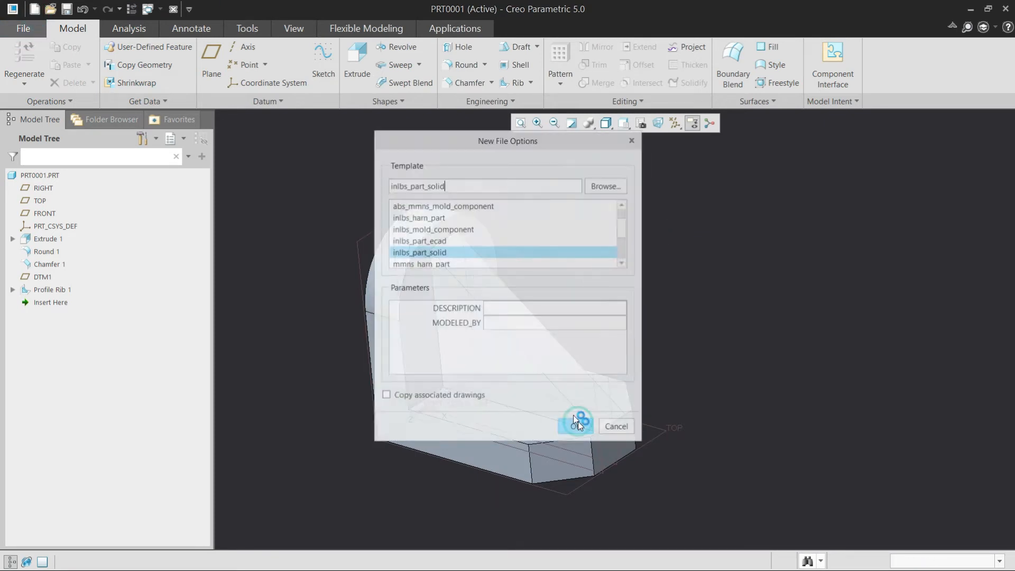
pyautogui.scroll(-1, 449, 247)
pyautogui.click(423, 252)
pyautogui.click(576, 427)
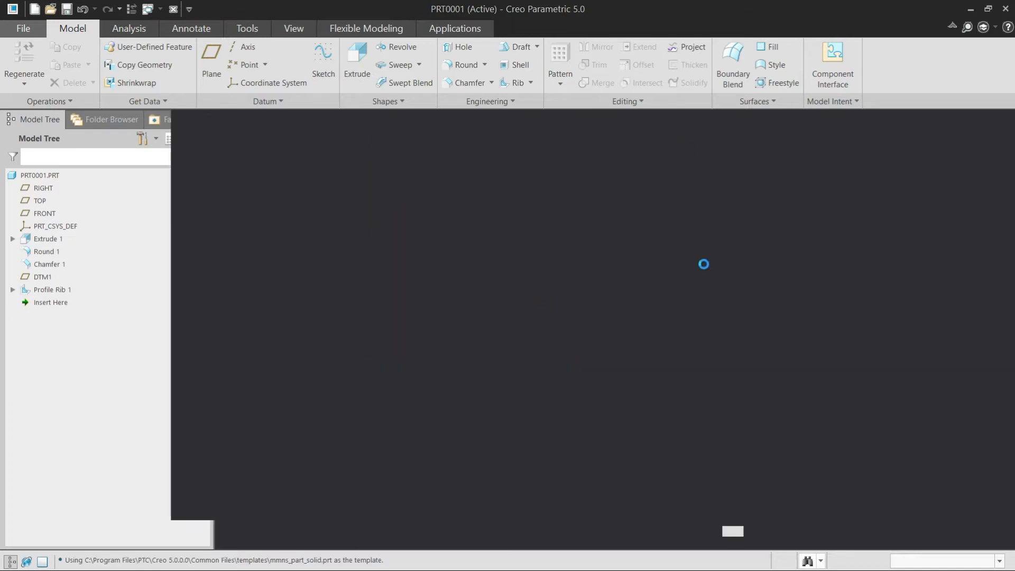
# Bring up the photo viewer over the new part and show the next reference drawing, IMG_20190310_221517.jpg
pyautogui.click(937, 11)
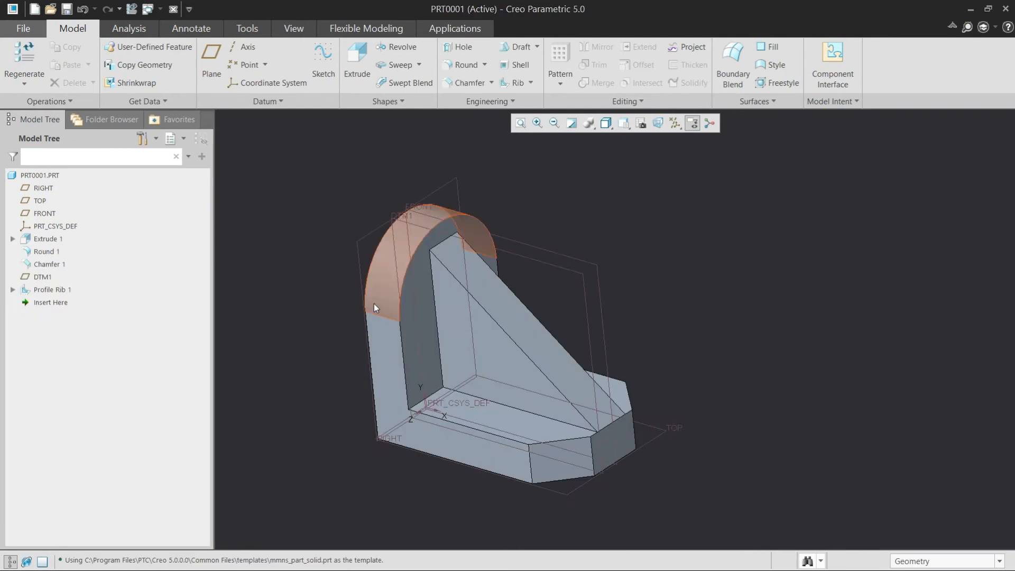
pyautogui.hotkey('alt', 'Tab')
pyautogui.hotkey('alt', 'Tab')
pyautogui.hotkey('alt', 'Tab')
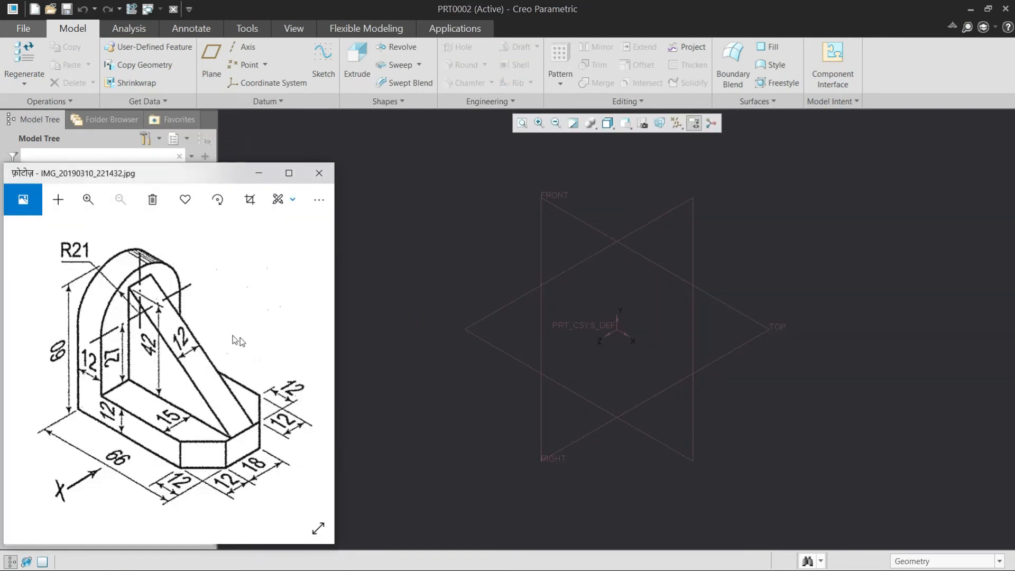
pyautogui.click(316, 368)
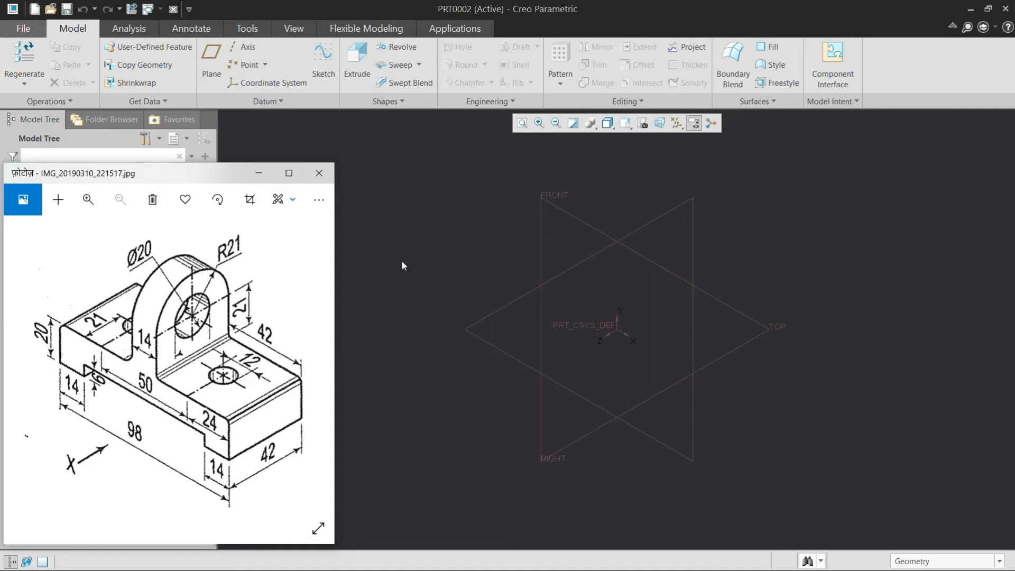
# Reset the finished bracket PRT0001 to its standard 3D view and return to the PRT0002 window
pyautogui.click(148, 9)
pyautogui.click(180, 25)
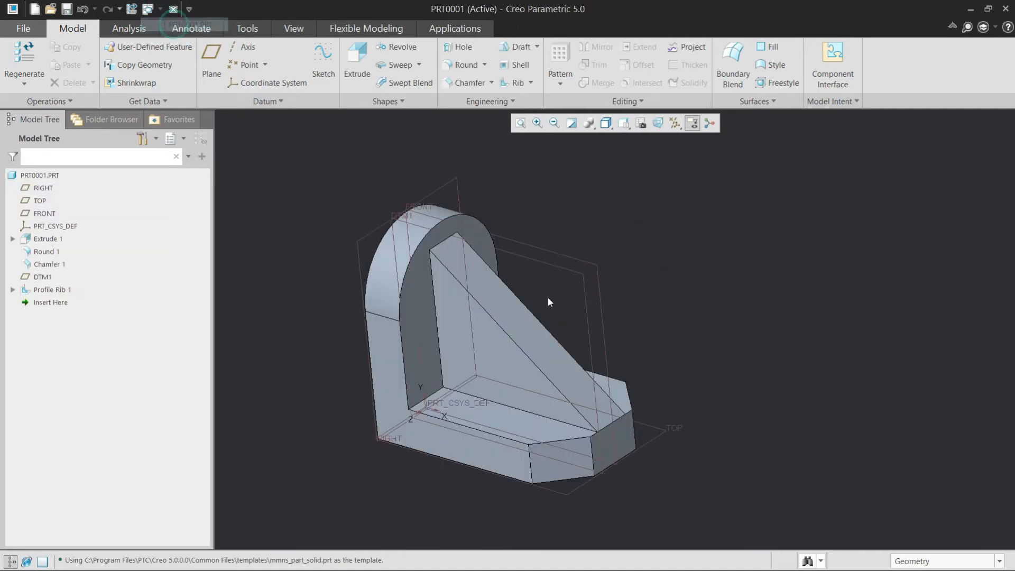
pyautogui.click(615, 123)
pyautogui.click(660, 149)
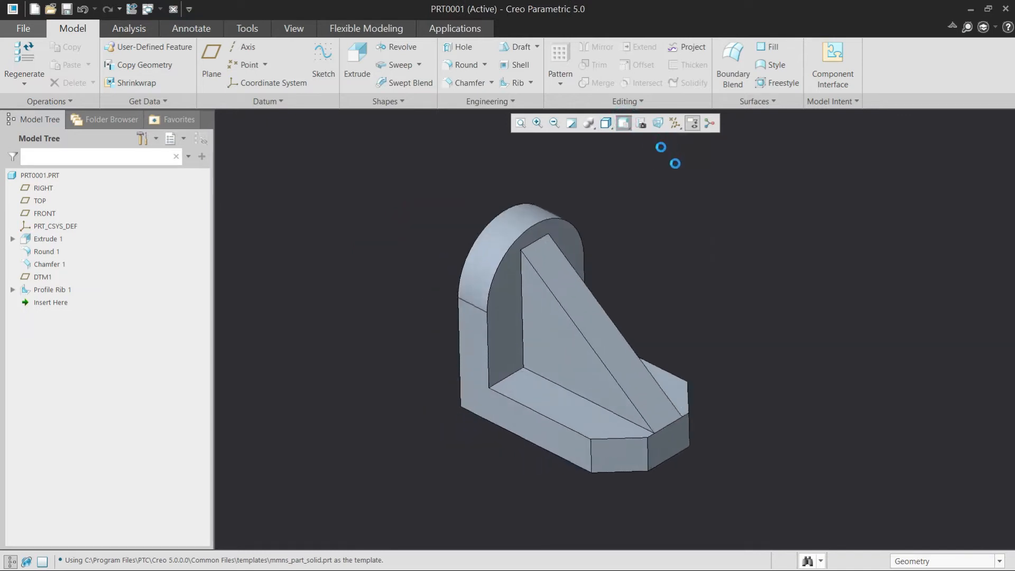
pyautogui.click(148, 9)
pyautogui.click(175, 35)
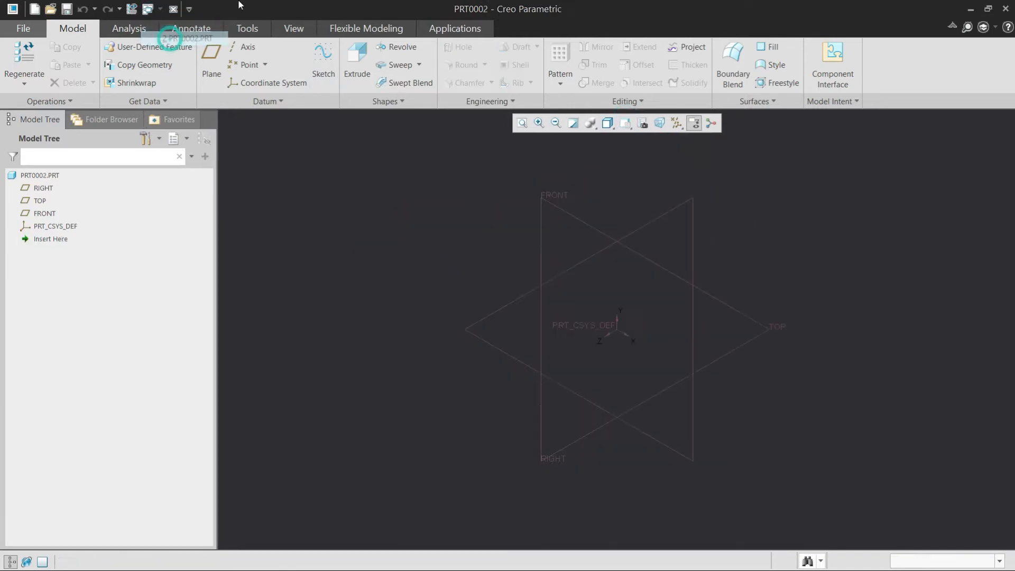
# Review the new reference drawing beside the finished bracket and switch back to PRT0002
pyautogui.hotkey('alt', 'Tab')
pyautogui.hotkey('alt', 'Tab')
pyautogui.press('Tab')
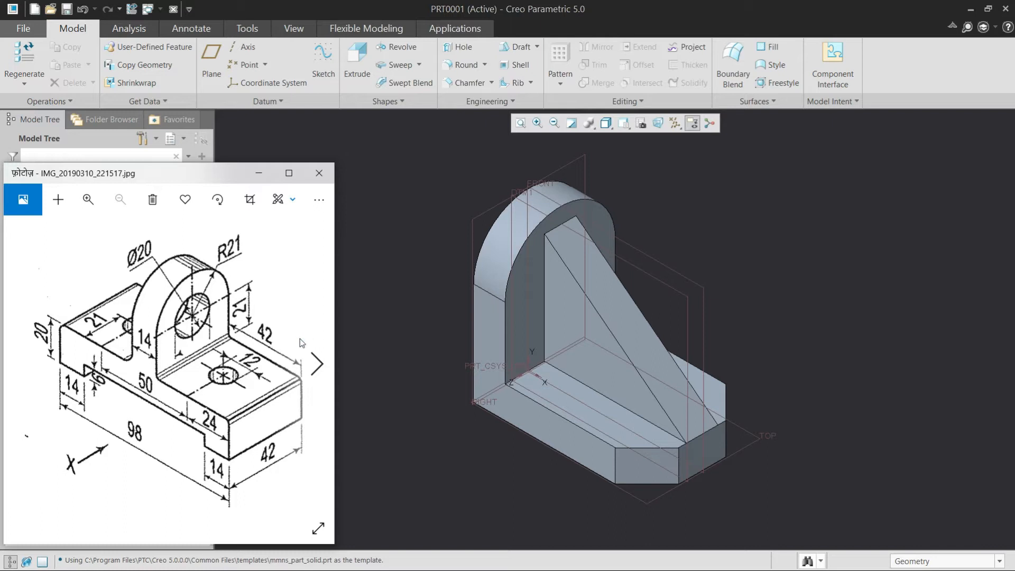
pyautogui.click(748, 200)
pyautogui.click(147, 9)
pyautogui.click(174, 32)
# Start an extrude sketch on the FRONT plane and draw a vertical centerline through the origin
pyautogui.click(358, 52)
pyautogui.click(551, 202)
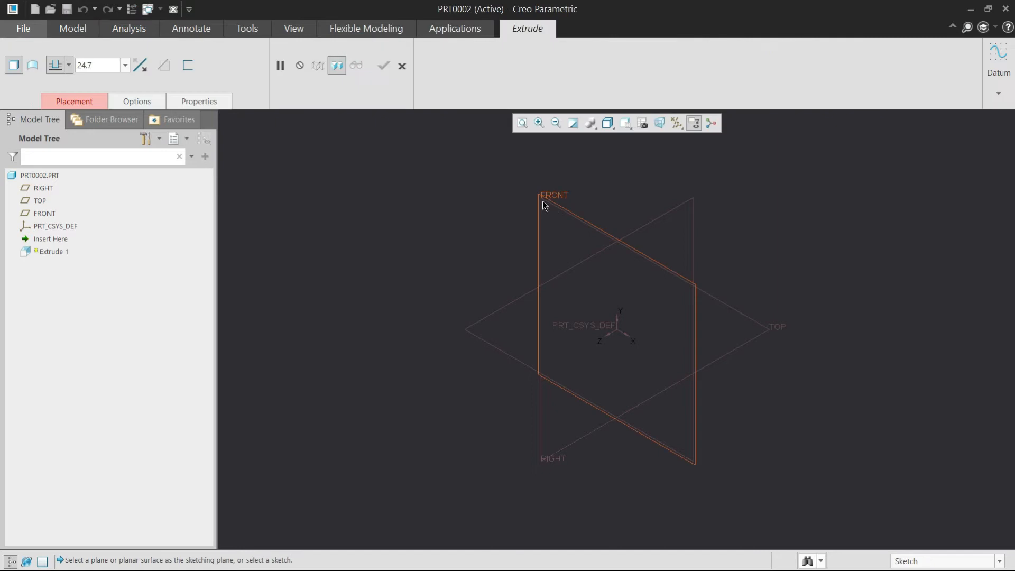
pyautogui.click(639, 123)
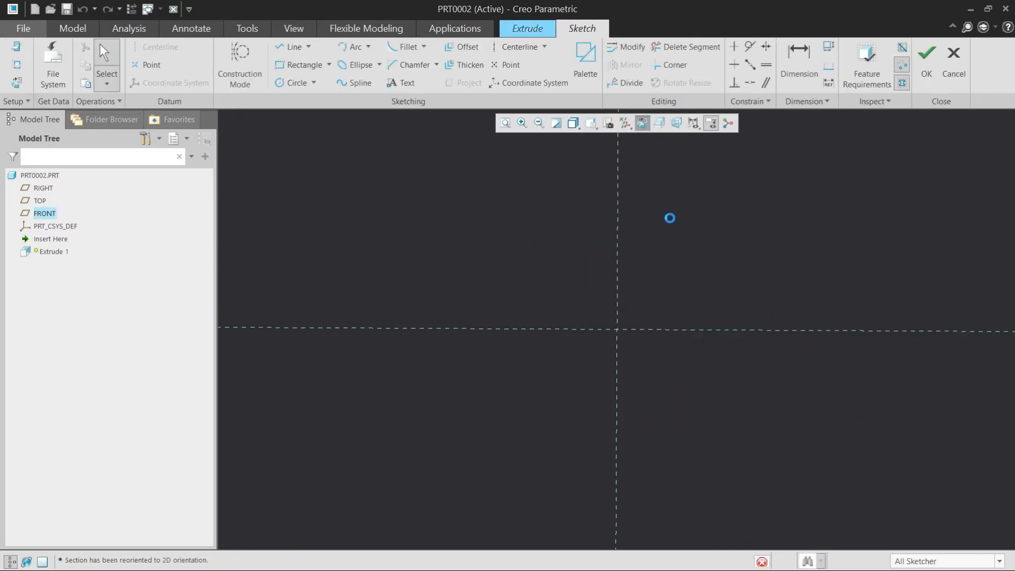
pyautogui.click(516, 47)
pyautogui.click(616, 329)
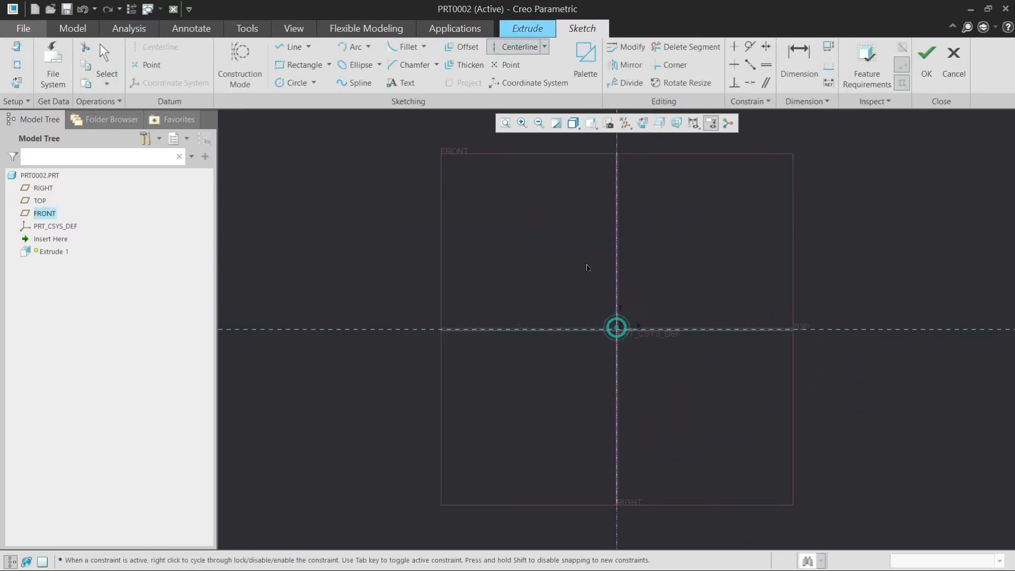
pyautogui.middleClick(588, 269)
# Sketch a rectangle symmetric about the centerline with its lower edge on the horizontal reference
pyautogui.click(296, 69)
pyautogui.click(433, 330)
pyautogui.click(800, 262)
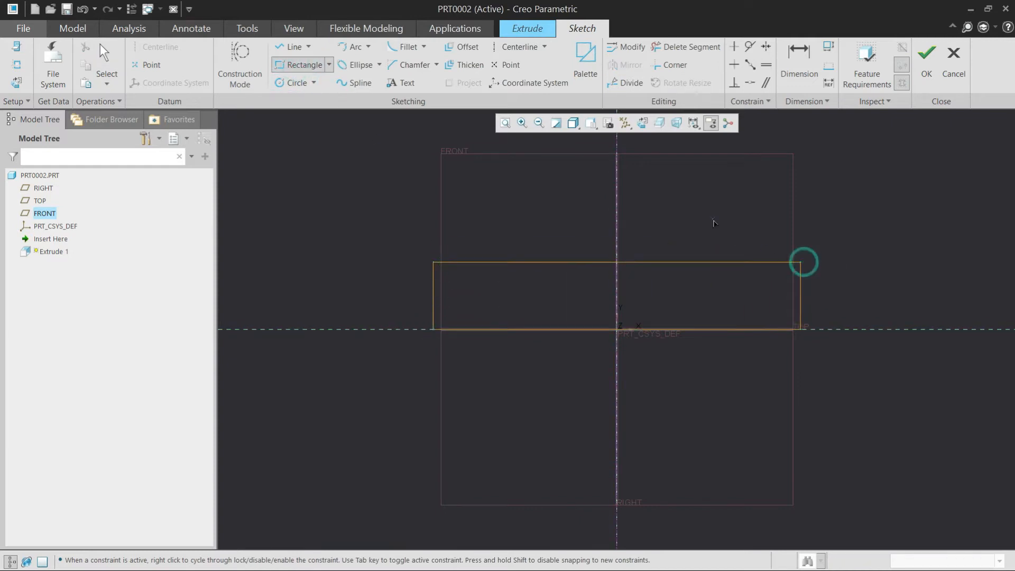
pyautogui.middleClick(550, 308)
# Place the width dimension below the rectangle and set its width to 98 mm and height to 20 mm
pyautogui.moveTo(572, 331); pyautogui.dragTo(573, 388)
pyautogui.doubleClick(574, 389)
pyautogui.write('98')
pyautogui.press('Return')
pyautogui.doubleClick(647, 305)
pyautogui.write('20')
pyautogui.press('Return')
pyautogui.click(505, 122)
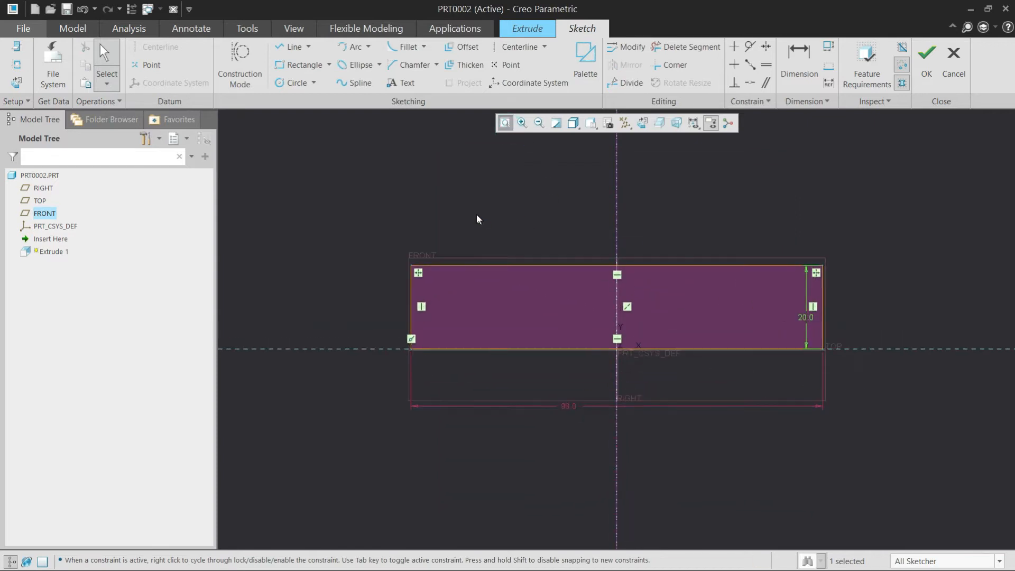
# Move the height dimension clear of the rectangle and sketch a three-line notch about 69 mm wide and 8 mm deep on the lower edge
pyautogui.moveTo(804, 320); pyautogui.dragTo(884, 308)
pyautogui.click(639, 198)
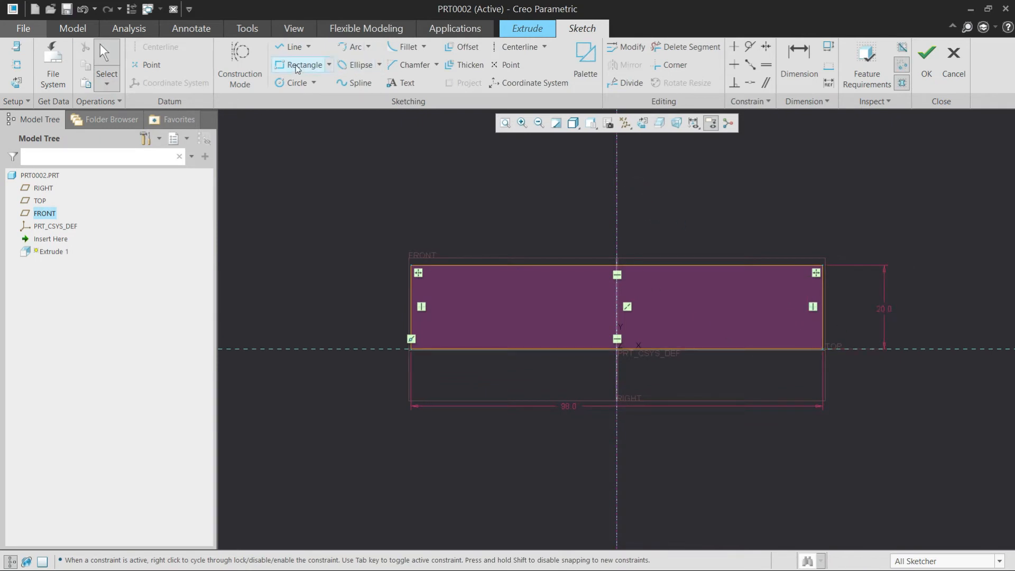
pyautogui.click(291, 46)
pyautogui.click(478, 349)
pyautogui.click(477, 316)
pyautogui.click(767, 316)
pyautogui.click(766, 349)
pyautogui.middleClick(766, 297)
# Trim away the rectangle's lower edge segments that span the notch opening
pyautogui.click(690, 52)
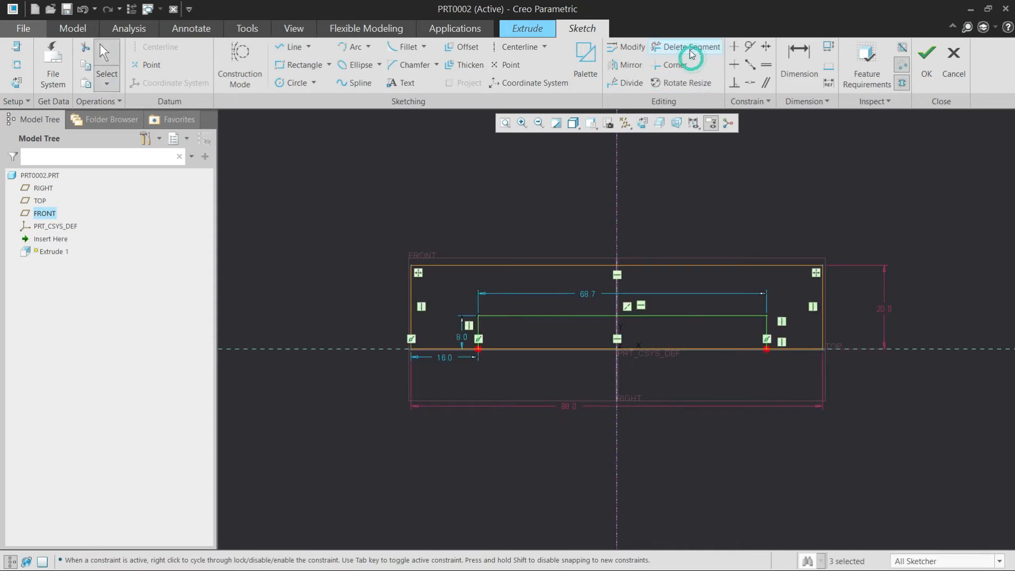
pyautogui.click(651, 346)
pyautogui.click(574, 346)
pyautogui.middleClick(572, 377)
# Constrain the two upper corners of the notch to be symmetric about the vertical centerline
pyautogui.click(766, 47)
pyautogui.click(767, 316)
pyautogui.click(478, 317)
pyautogui.click(616, 233)
pyautogui.middleClick(648, 233)
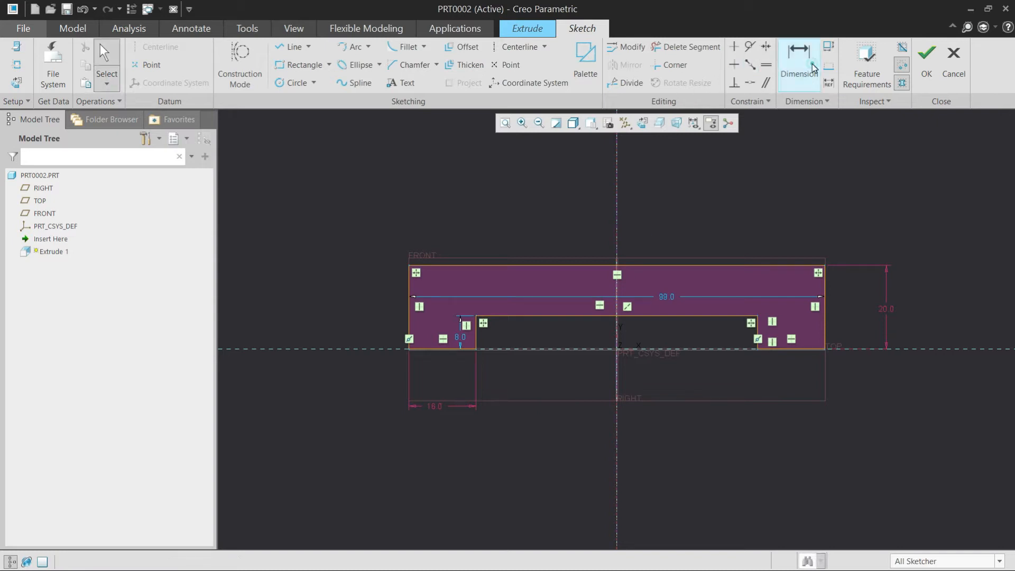
# Dimension the profile's top edge and set its overall width to 98 mm
pyautogui.click(798, 58)
pyautogui.click(639, 265)
pyautogui.middleClick(642, 233)
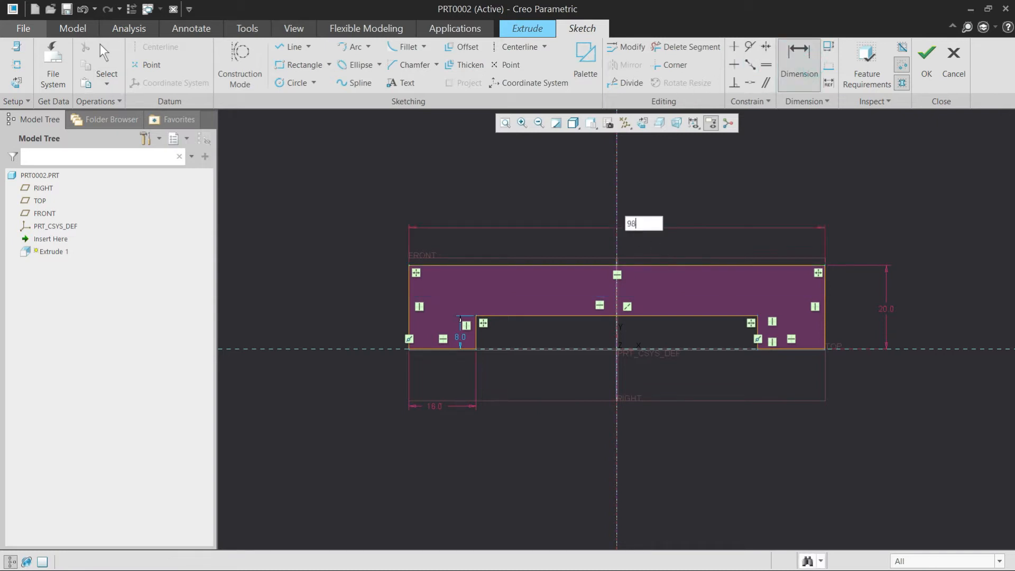
pyautogui.write('983')
pyautogui.press('BackSpace')
pyautogui.press('Return')
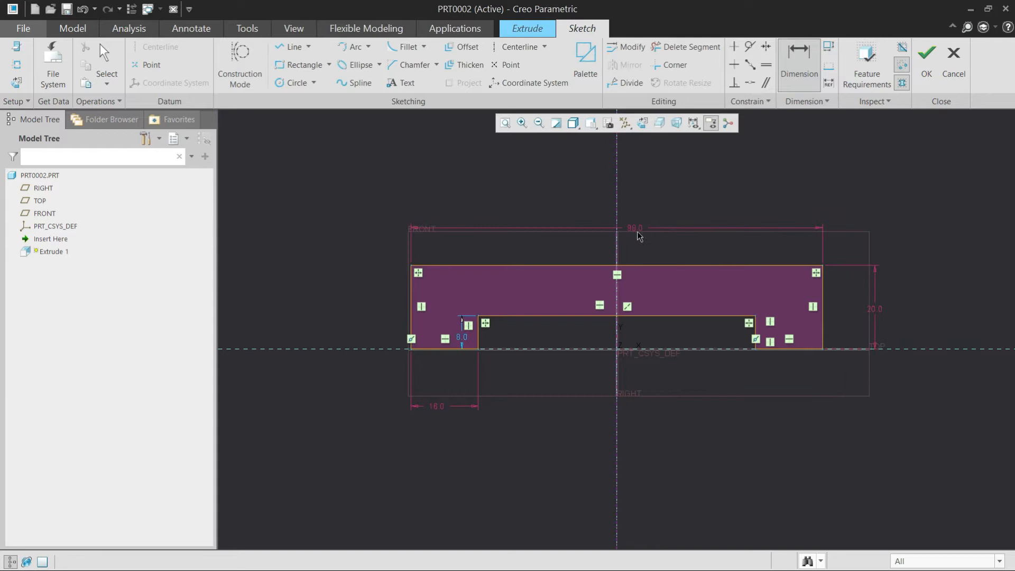
pyautogui.middleClick(638, 232)
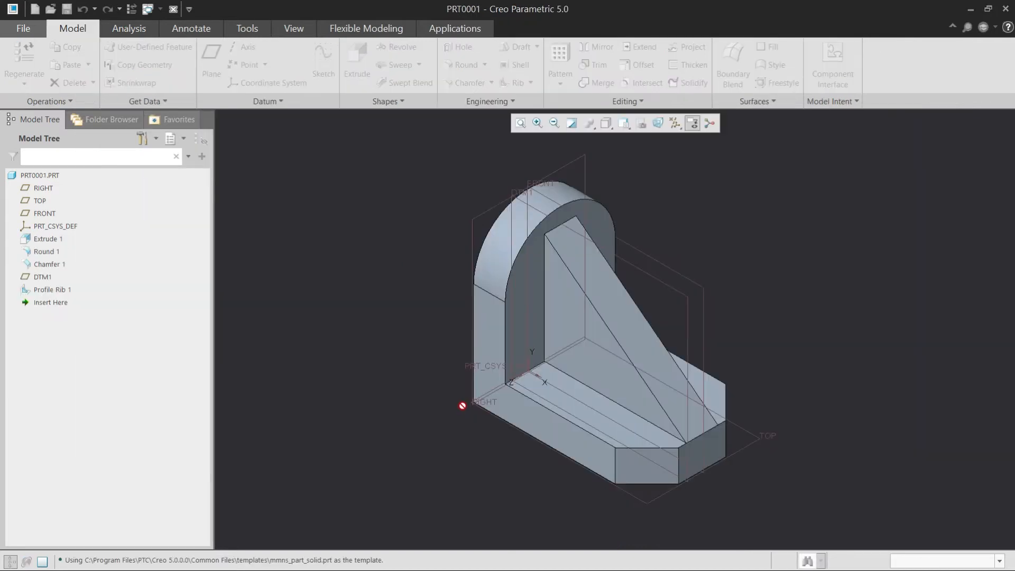
# Check the notch dimensions in the reference drawing and return to the PRT0002 sketch
pyautogui.hotkey('alt', 'Tab')
pyautogui.hotkey('alt', 'Tab')
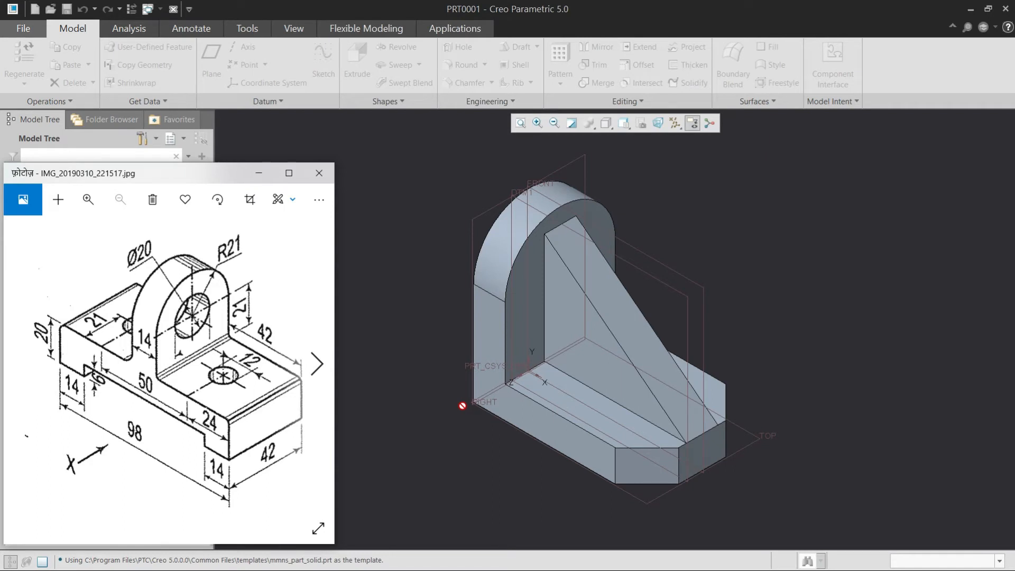
pyautogui.hotkey('alt', 'Tab')
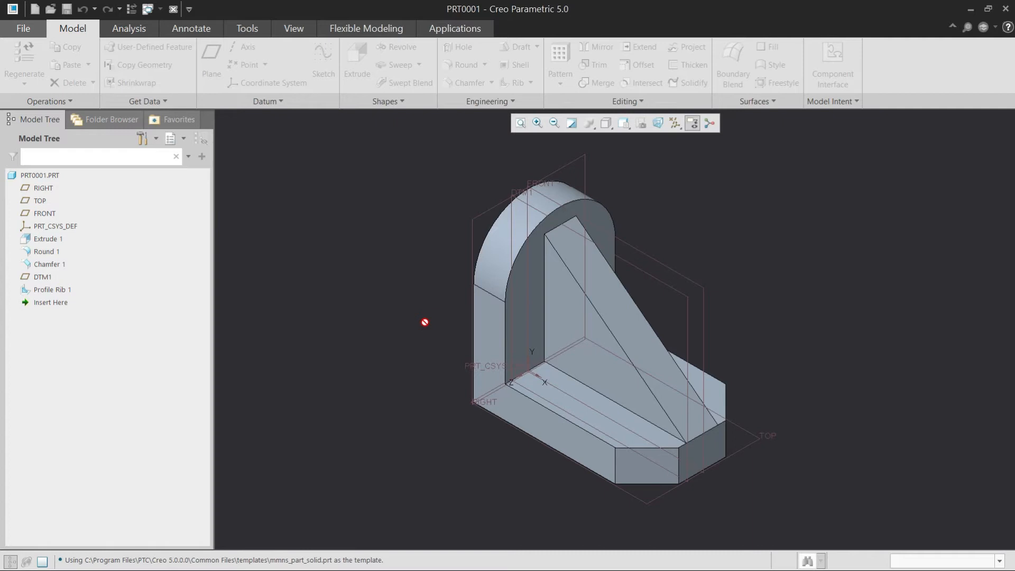
pyautogui.hotkey('alt', 'Tab')
pyautogui.hotkey('alt', 'Tab')
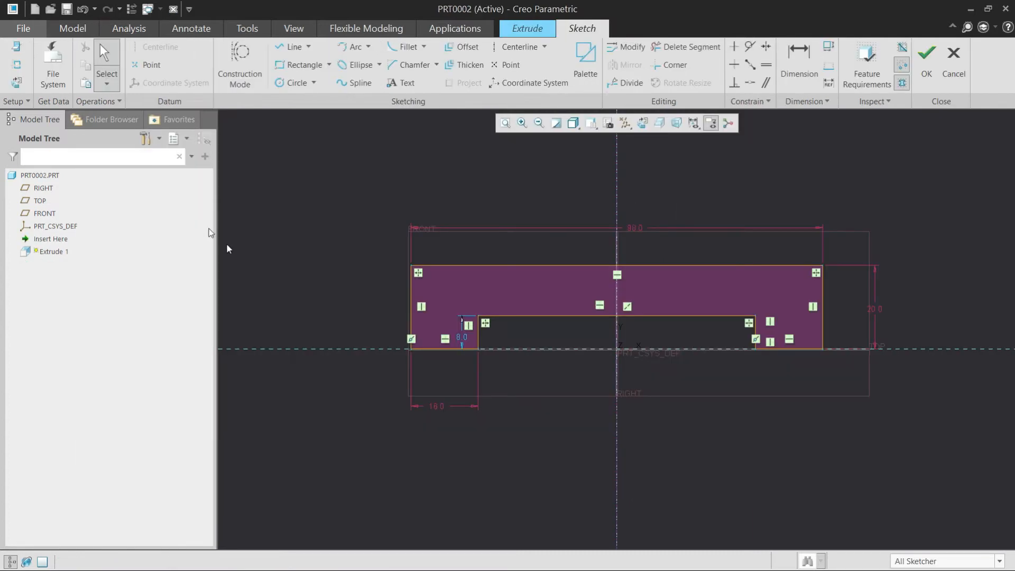
pyautogui.click(145, 10)
pyautogui.click(303, 235)
# Set the foot width to 14 mm and the notch depth to 6 mm, and finish the base profile sketch
pyautogui.doubleClick(443, 407)
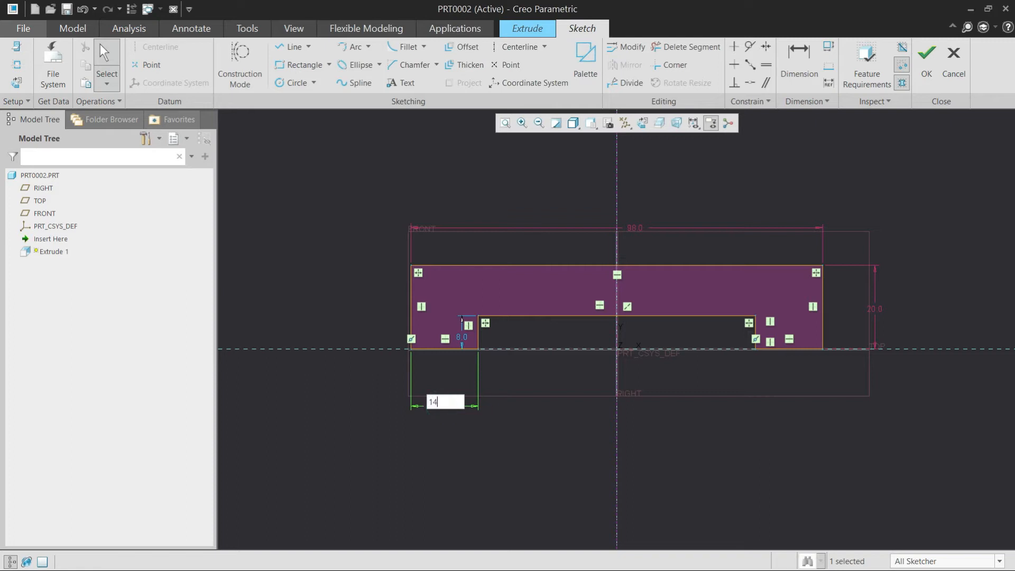
pyautogui.write('14')
pyautogui.press('Return')
pyautogui.doubleClick(462, 339)
pyautogui.write('9')
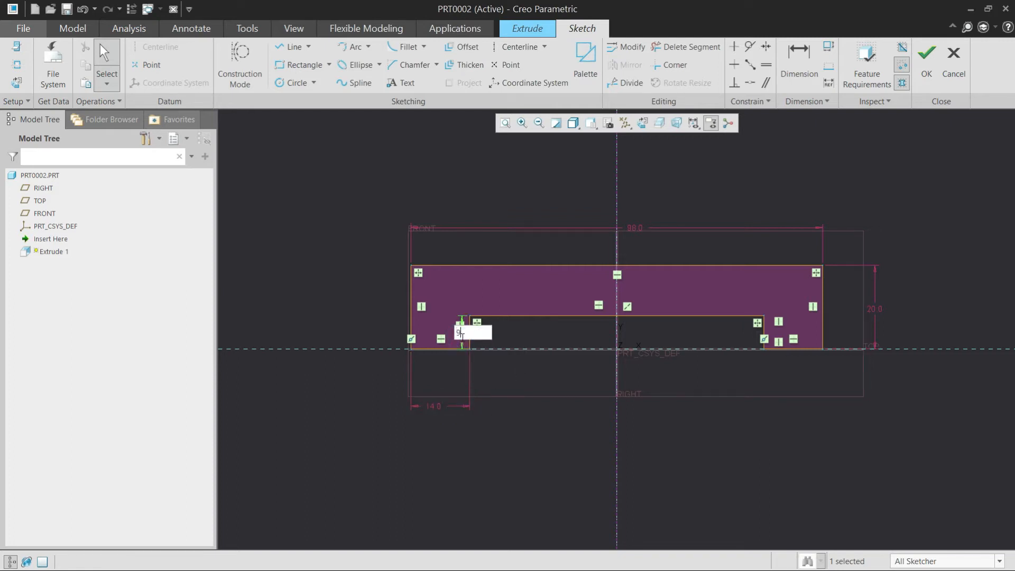
pyautogui.press('Return')
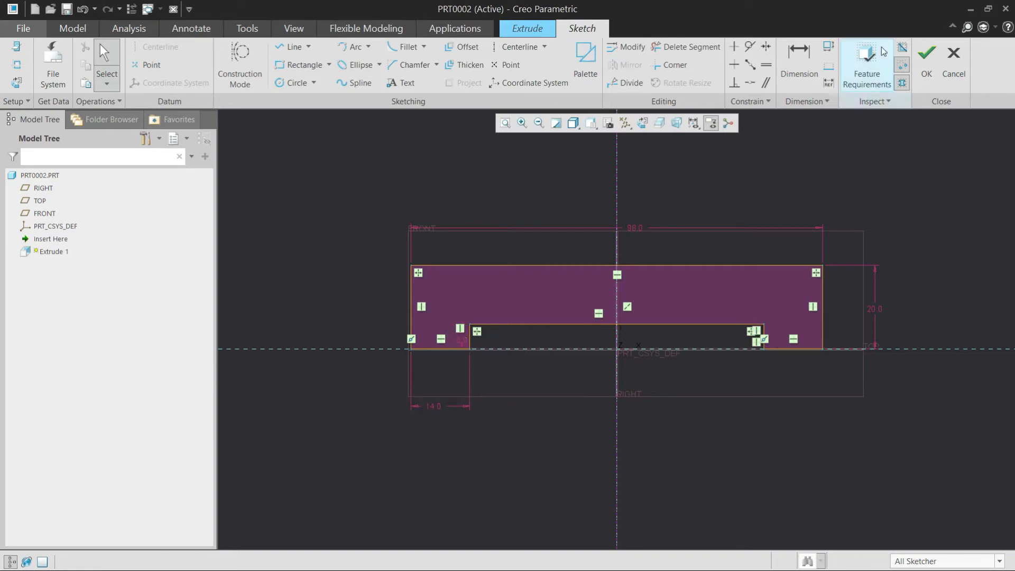
pyautogui.click(926, 58)
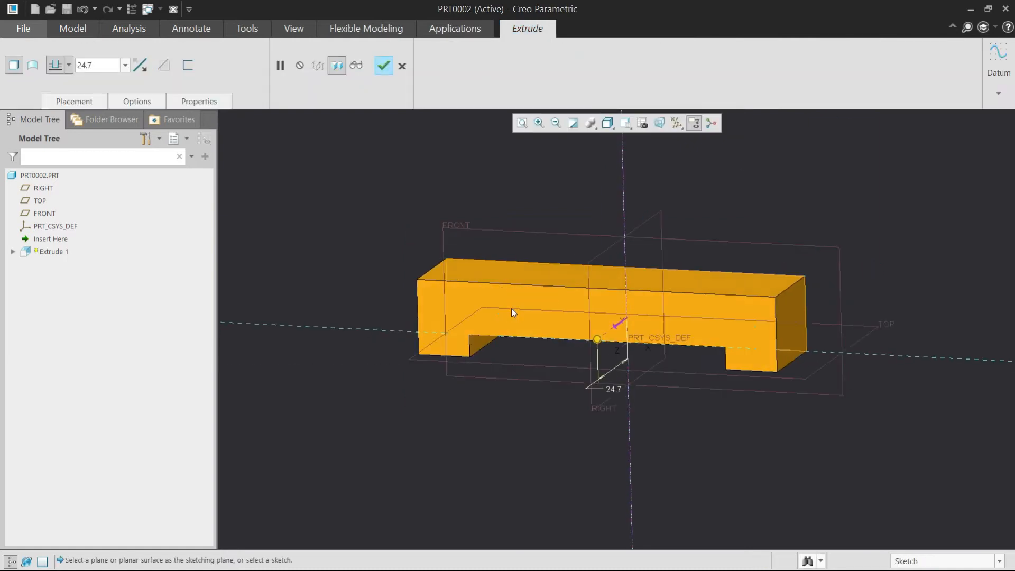
# Check the reference drawing for the depth and extrude the base profile 42 mm symmetrically about the sketch plane
pyautogui.hotkey('alt', 'Tab')
pyautogui.press('Tab')
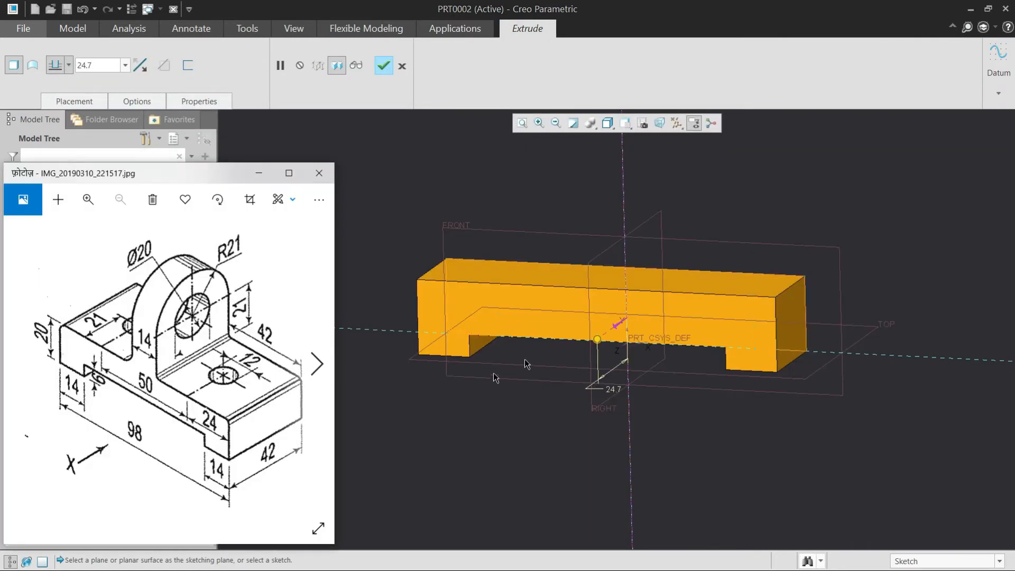
pyautogui.click(68, 65)
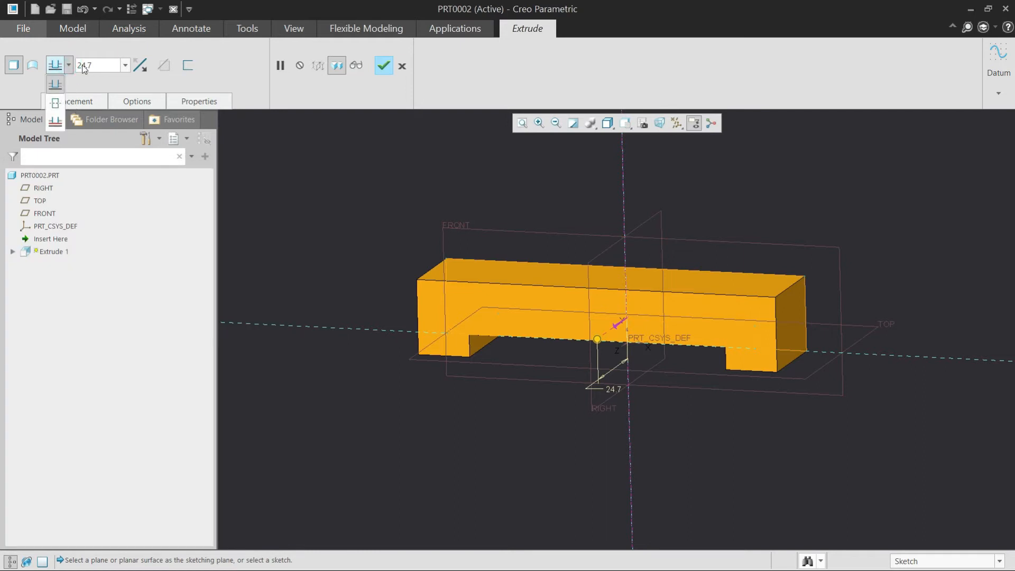
pyautogui.click(67, 100)
pyautogui.doubleClick(86, 65)
pyautogui.write('42')
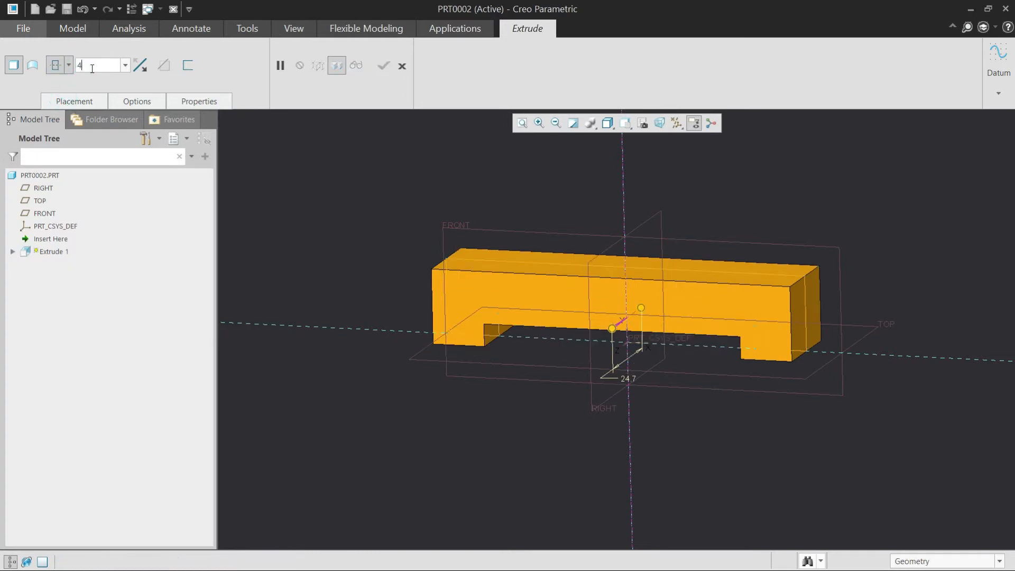
pyautogui.press('Return')
pyautogui.moveTo(392, 281); pyautogui.dragTo(388, 303, button='middle')
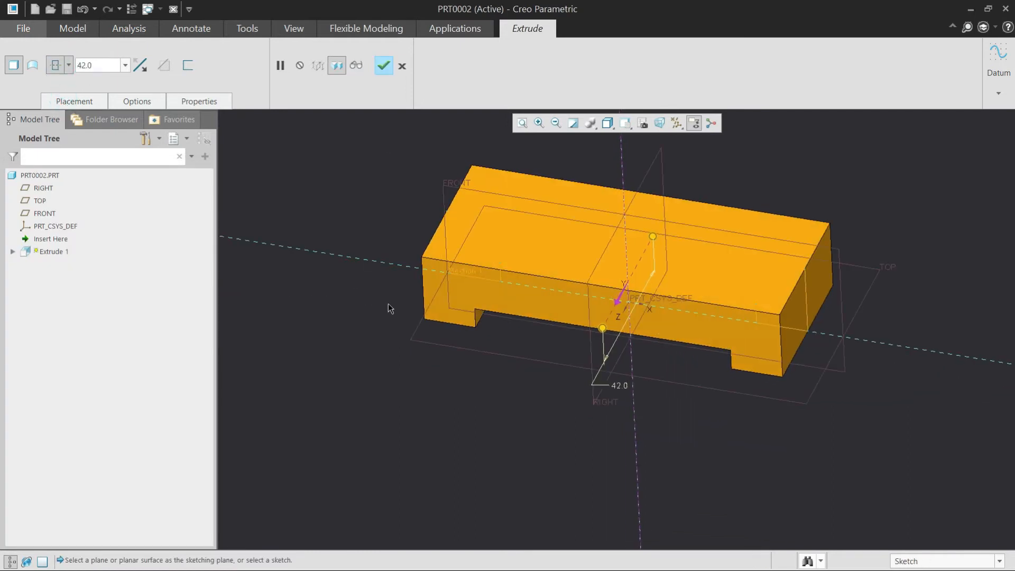
pyautogui.middleClick(369, 334)
pyautogui.scroll(1, 392, 340)
# Consult the reference drawing, start an extrude sketch on the RIGHT plane and add the base's top and side edges as references
pyautogui.hotkey('alt', 'Tab')
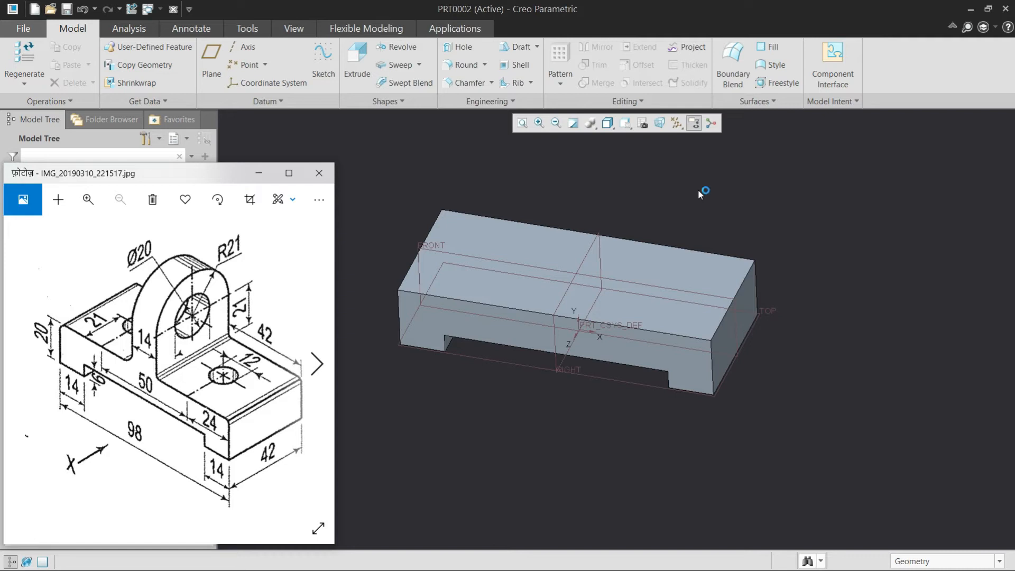
pyautogui.click(705, 197)
pyautogui.click(357, 67)
pyautogui.click(590, 255)
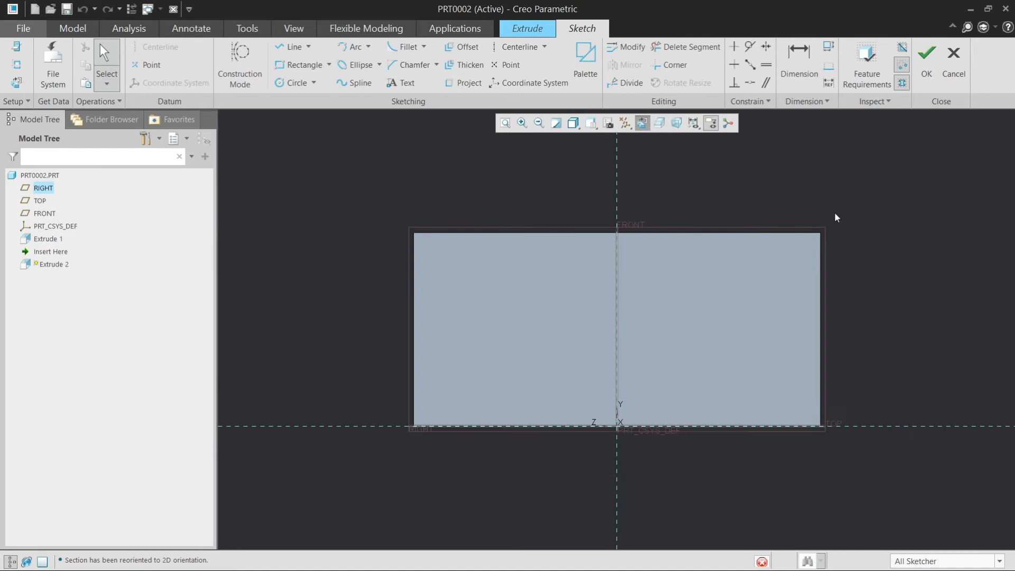
pyautogui.rightClick(835, 217)
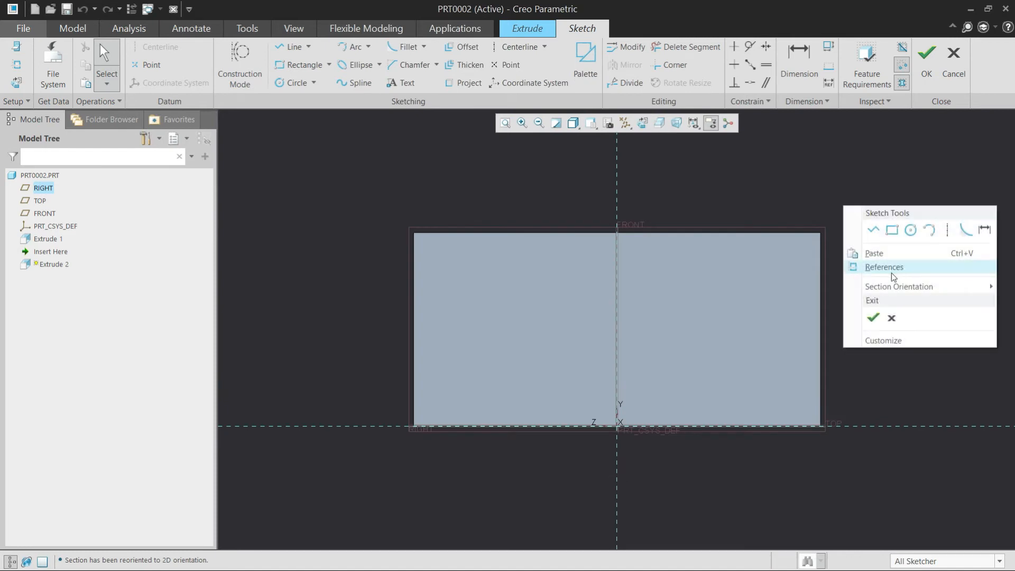
pyautogui.click(891, 270)
pyautogui.click(819, 284)
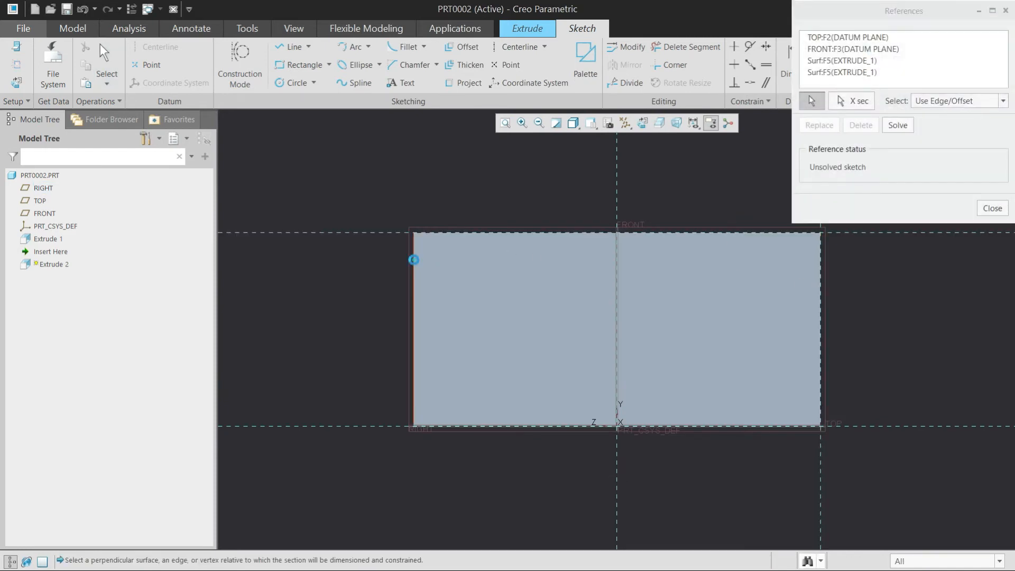
pyautogui.click(413, 259)
# Sketch a rectangle on the base's top edge spanning its full depth, set its height to 42 mm and finish the sketch
pyautogui.click(289, 65)
pyautogui.click(414, 232)
pyautogui.click(819, 139)
pyautogui.middleClick(850, 243)
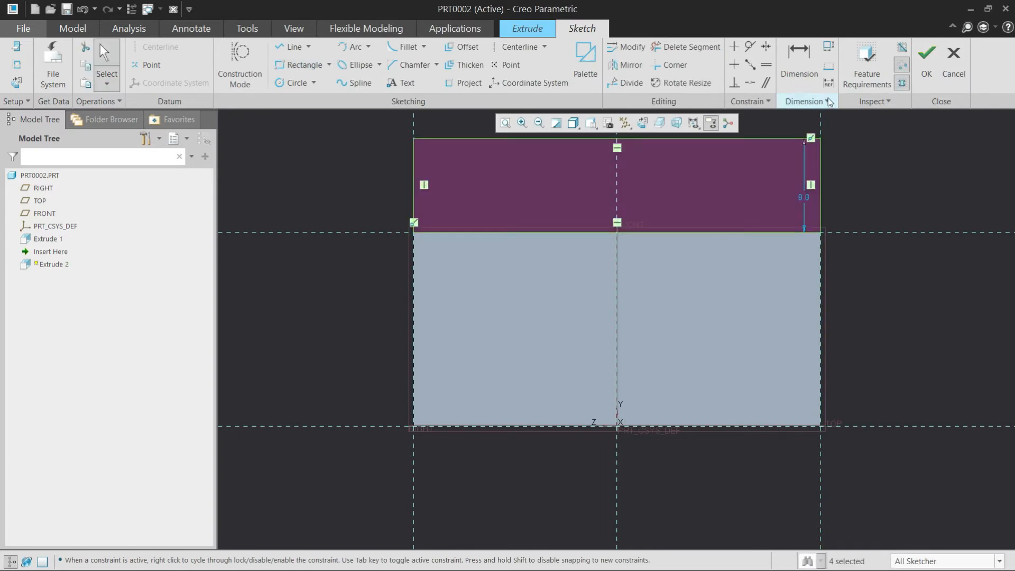
pyautogui.doubleClick(808, 197)
pyautogui.write('40')
pyautogui.press('Return')
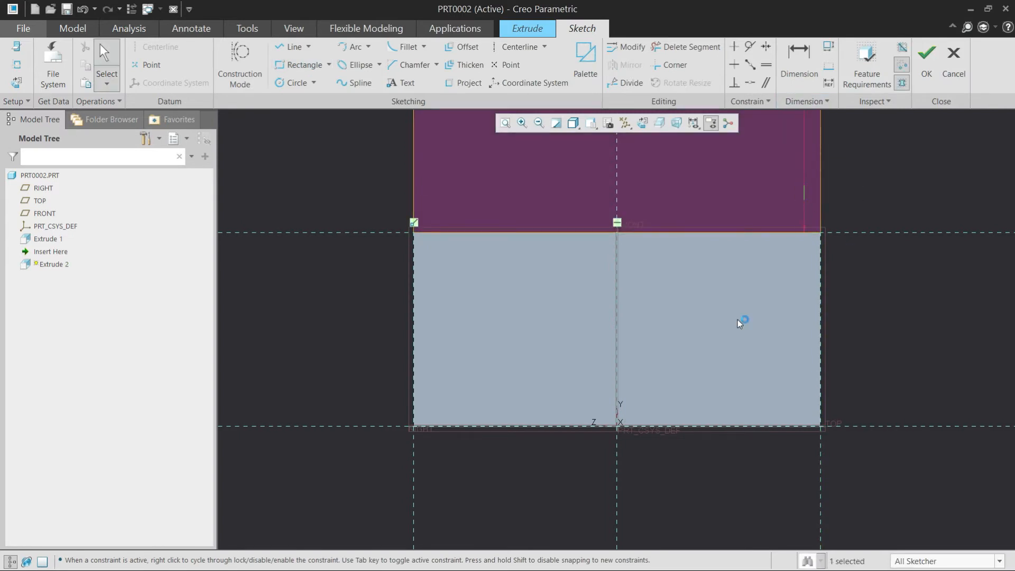
pyautogui.scroll(5, 741, 320)
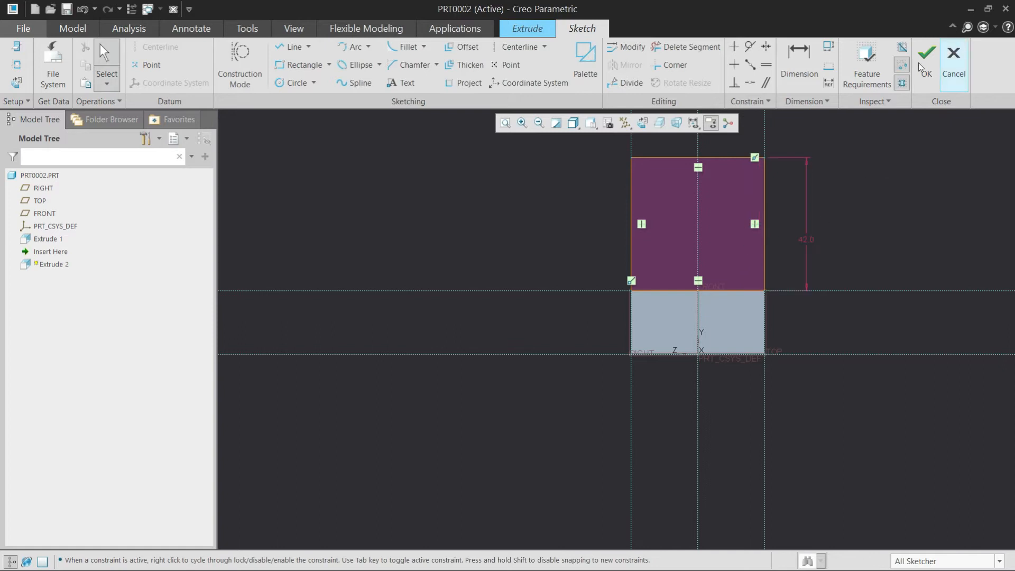
pyautogui.click(926, 58)
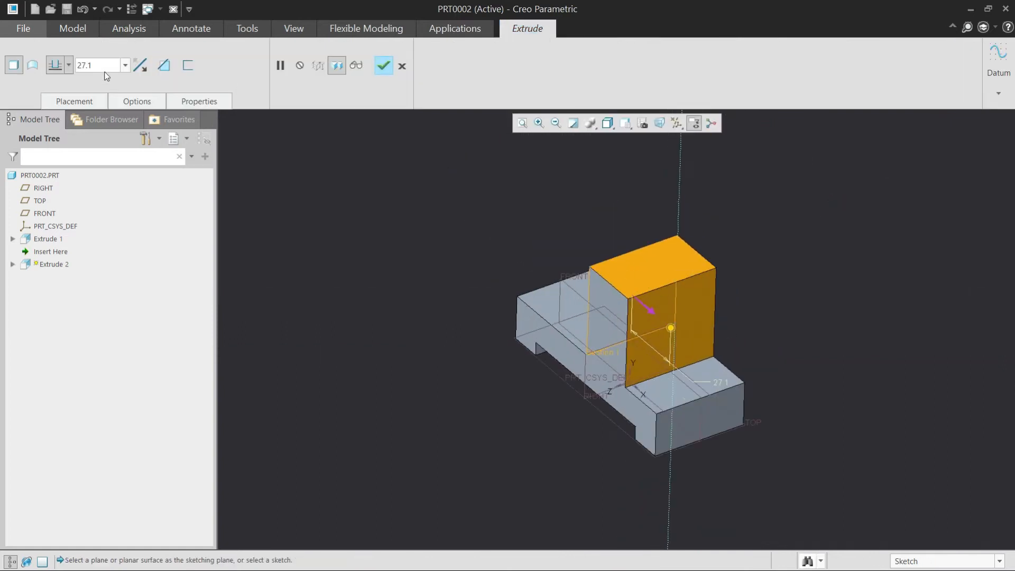
# Extrude the upright plate 14 mm symmetrically about the RIGHT plane
pyautogui.click(125, 65)
pyautogui.click(68, 65)
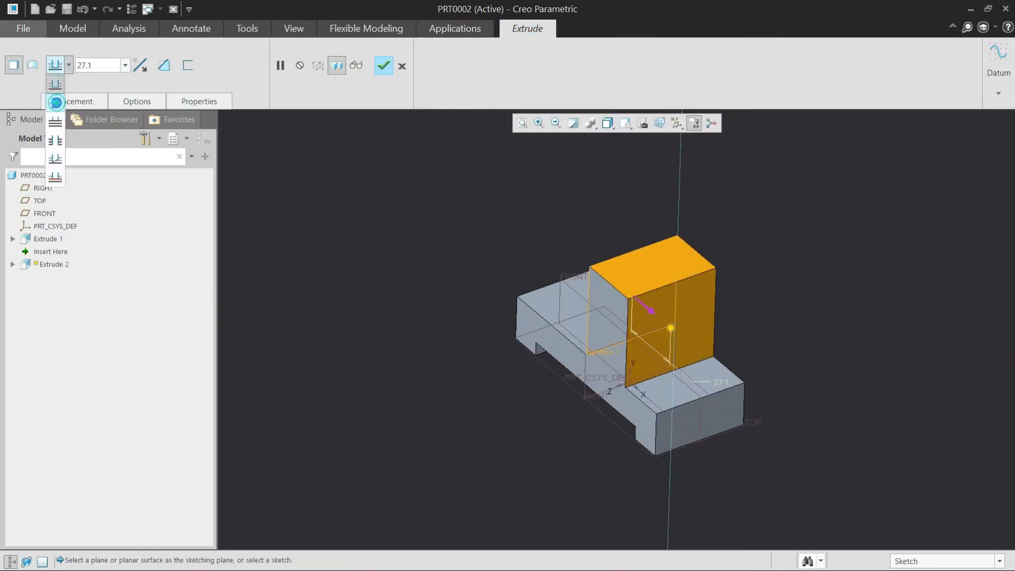
pyautogui.click(56, 102)
pyautogui.doubleClick(94, 65)
pyautogui.write('14')
pyautogui.press('Return')
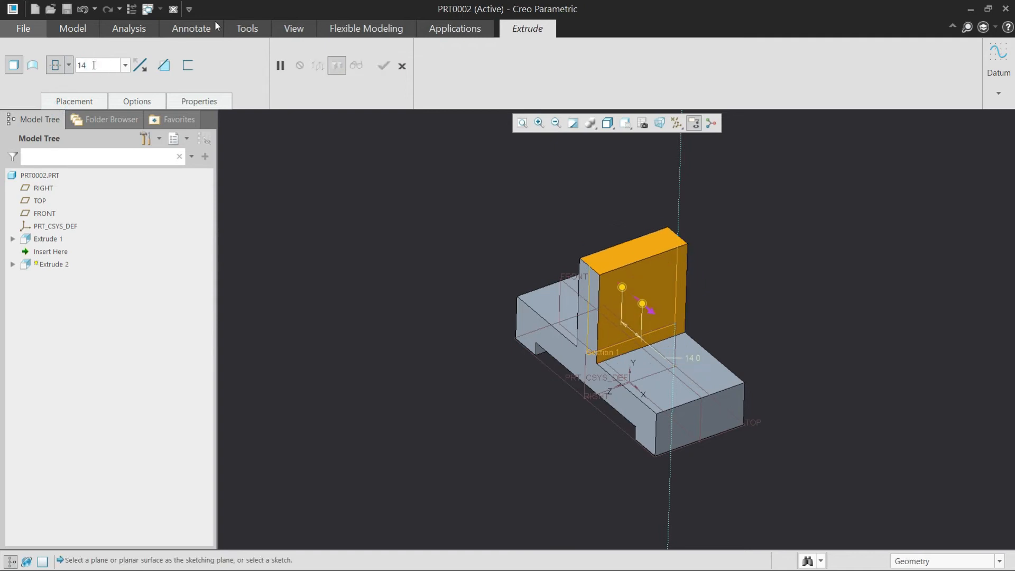
pyautogui.click(383, 65)
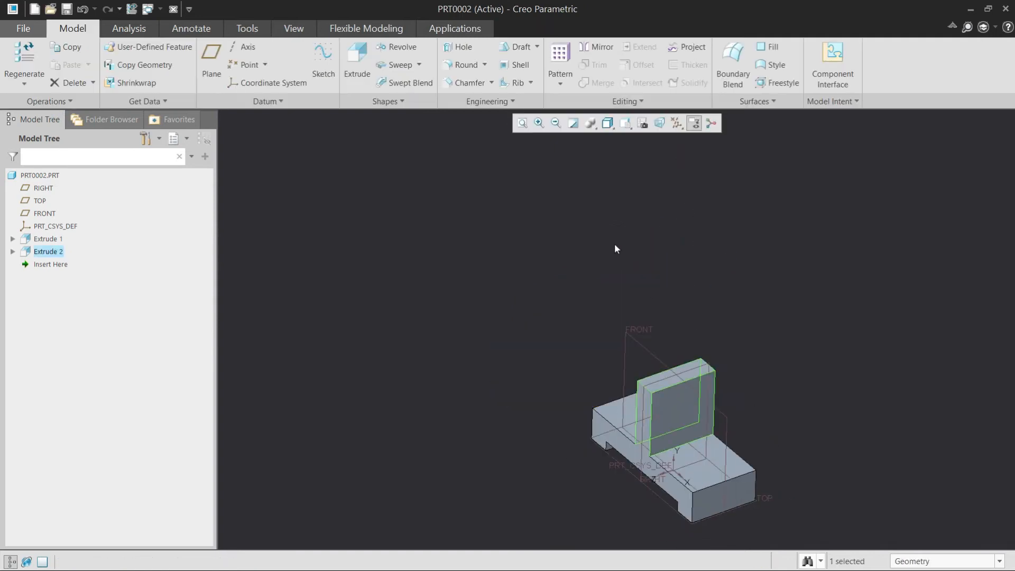
# Apply a full round to the upright plate's top using its two upper side edges
pyautogui.click(574, 210)
pyautogui.scroll(5, 574, 210)
pyautogui.scroll(-5, 617, 251)
pyautogui.click(450, 65)
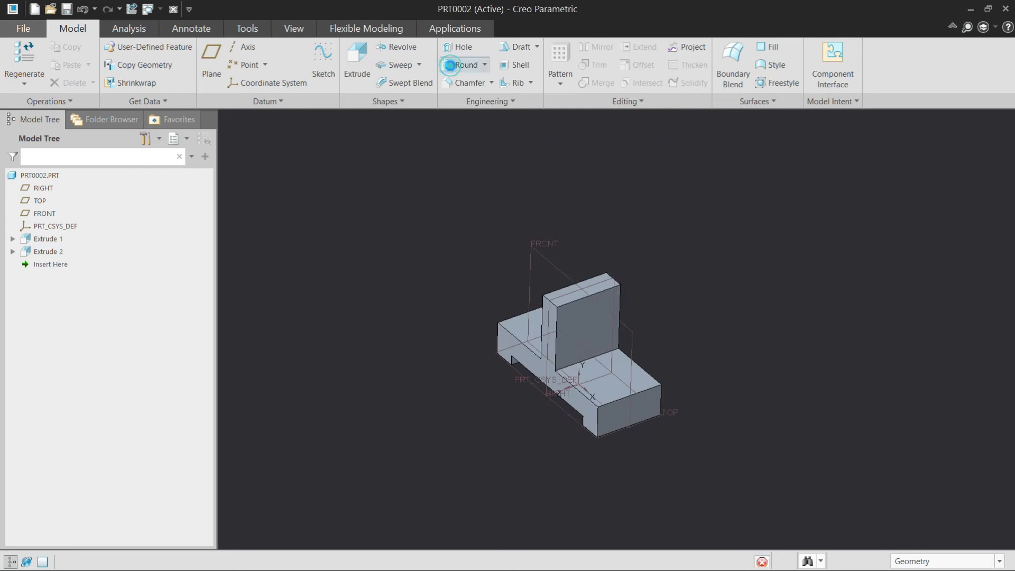
pyautogui.click(552, 302)
pyautogui.scroll(-5, 611, 283)
pyautogui.keyDown('ctrl'); pyautogui.click(626, 282); pyautogui.keyUp('ctrl')
pyautogui.doubleClick(78, 66)
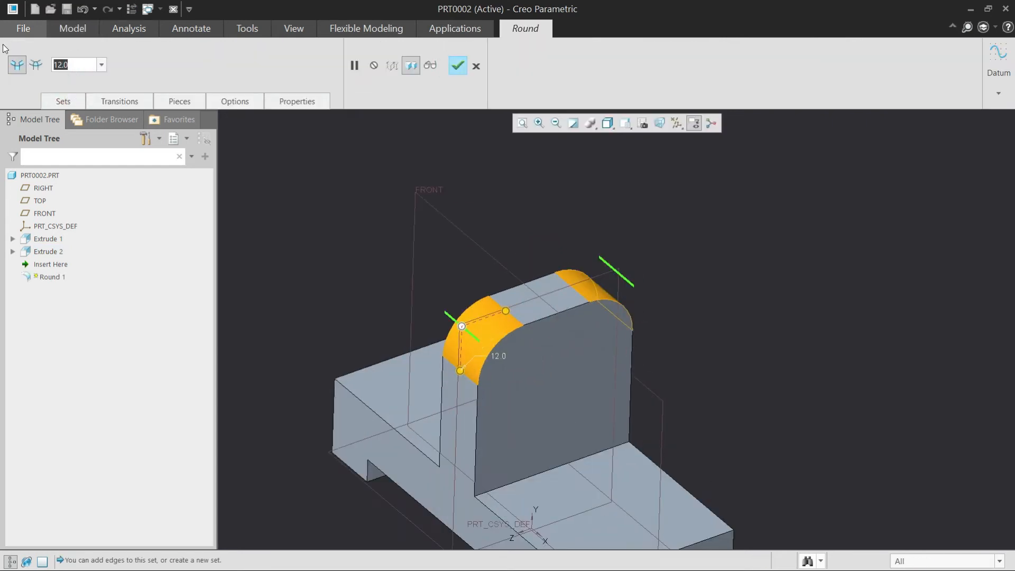
pyautogui.click(63, 101)
pyautogui.click(159, 217)
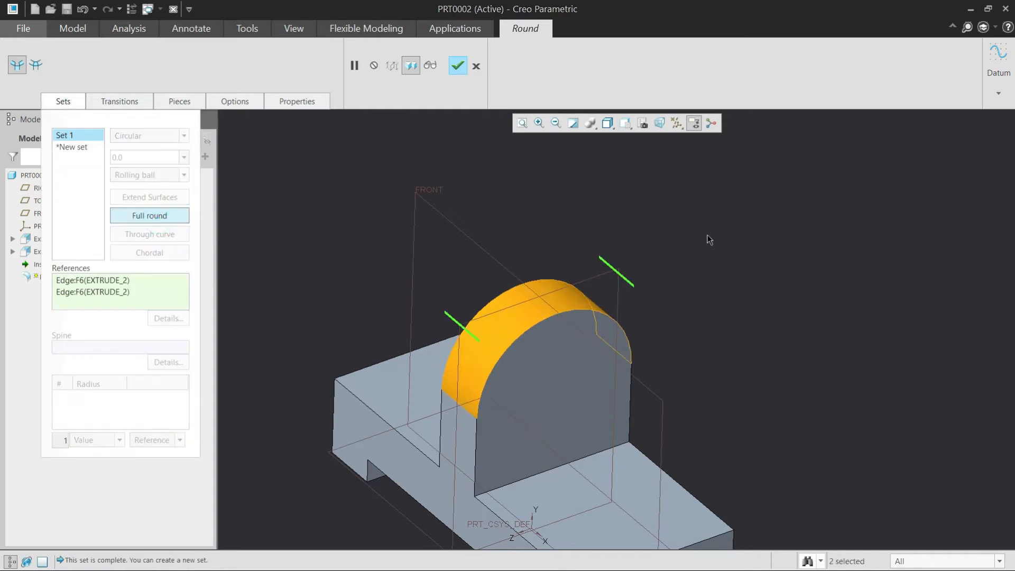
pyautogui.middleClick(748, 256)
pyautogui.scroll(3, 660, 264)
pyautogui.moveTo(645, 277)
pyautogui.mouseDown(button='middle')
pyautogui.moveTo(658, 274)
pyautogui.moveTo(649, 278)
pyautogui.mouseUp(button='middle')
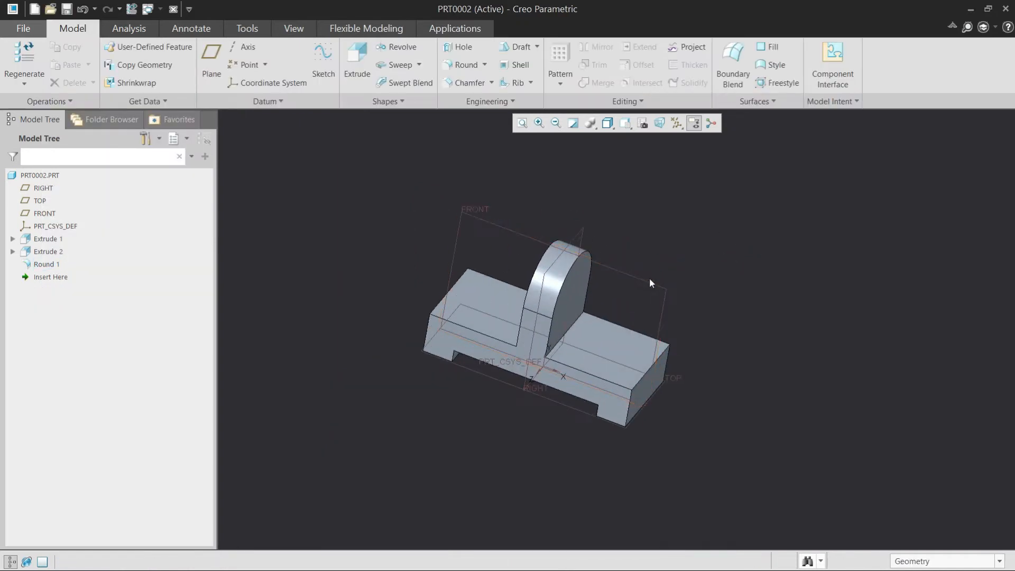
# Consult the reference drawing, start an extrude sketch on the base's top face and add the FRONT plane as a reference
pyautogui.hotkey('alt', 'Tab')
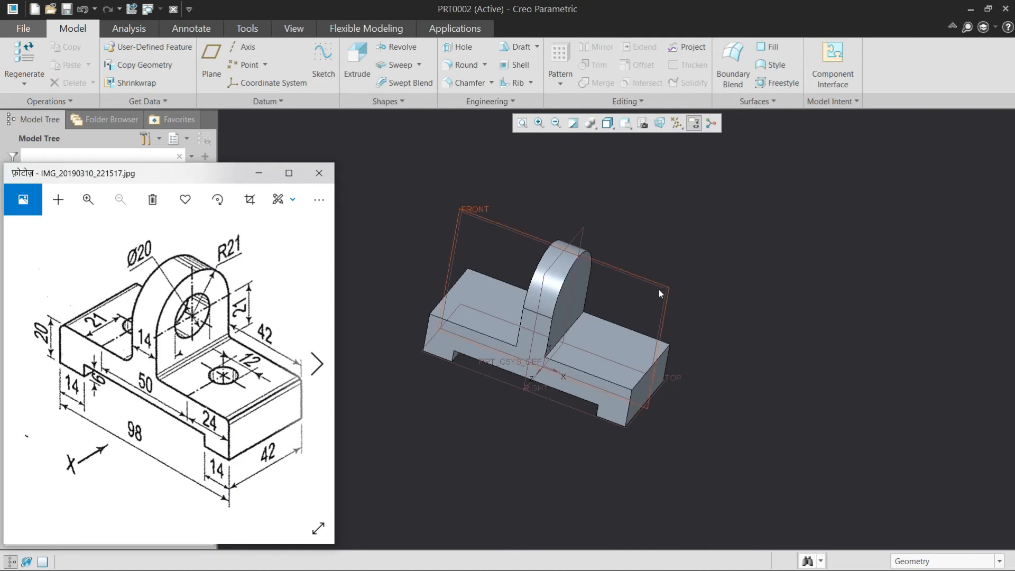
pyautogui.click(622, 339)
pyautogui.click(710, 285)
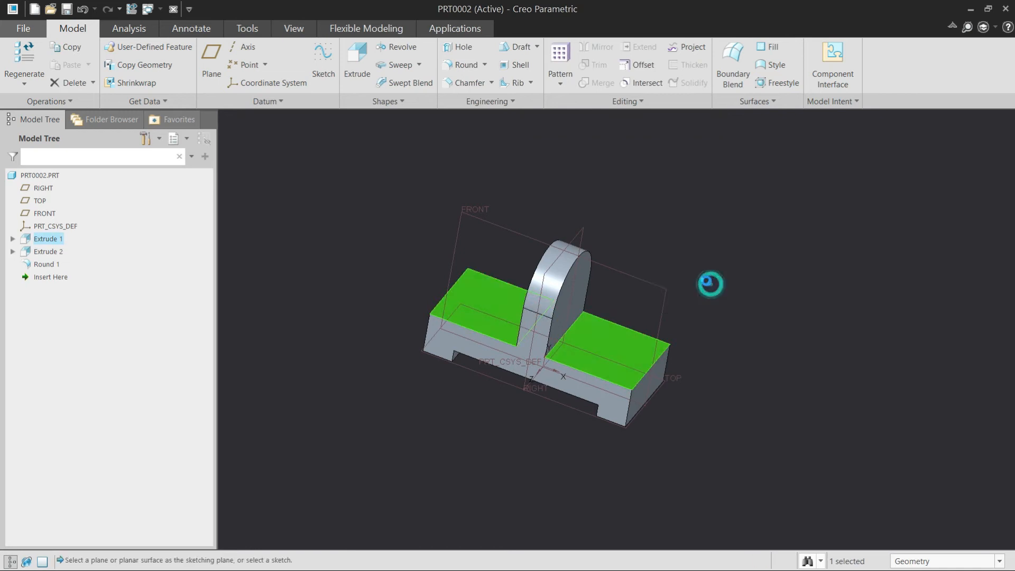
pyautogui.click(643, 123)
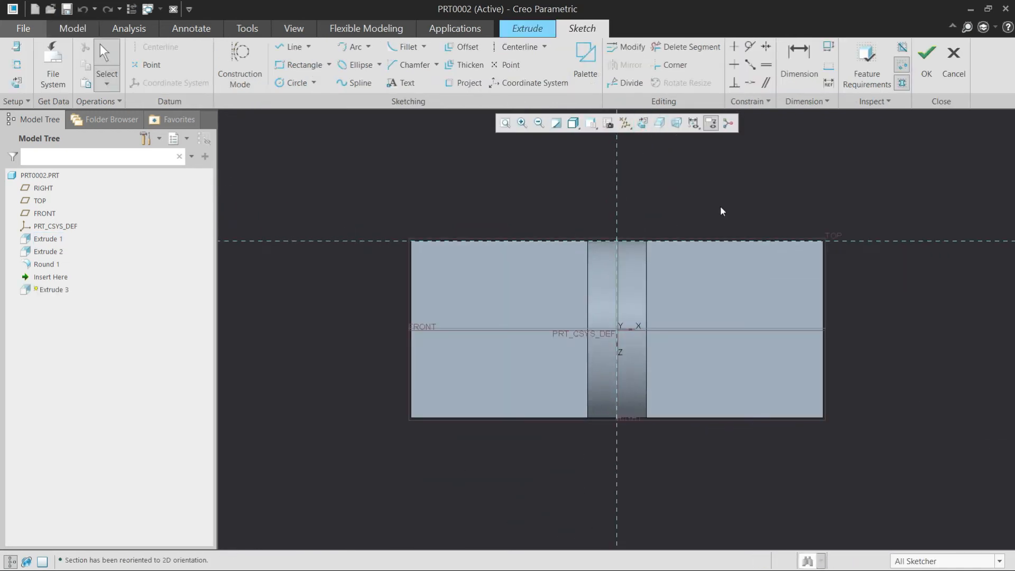
pyautogui.rightClick(721, 210)
pyautogui.click(761, 268)
pyautogui.click(747, 329)
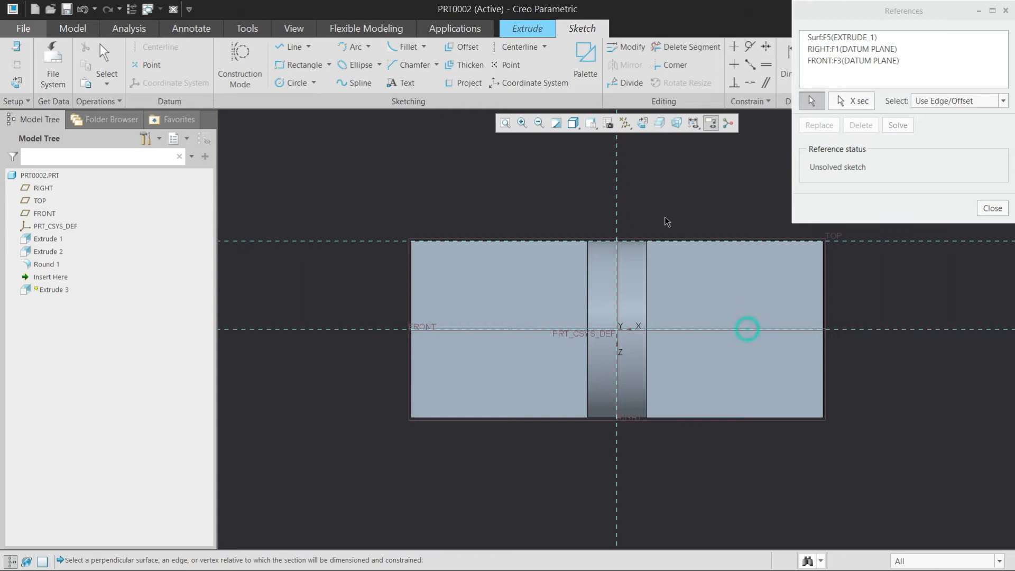
pyautogui.scroll(-1, 574, 220)
pyautogui.scroll(2, 603, 230)
pyautogui.middleClick(602, 230)
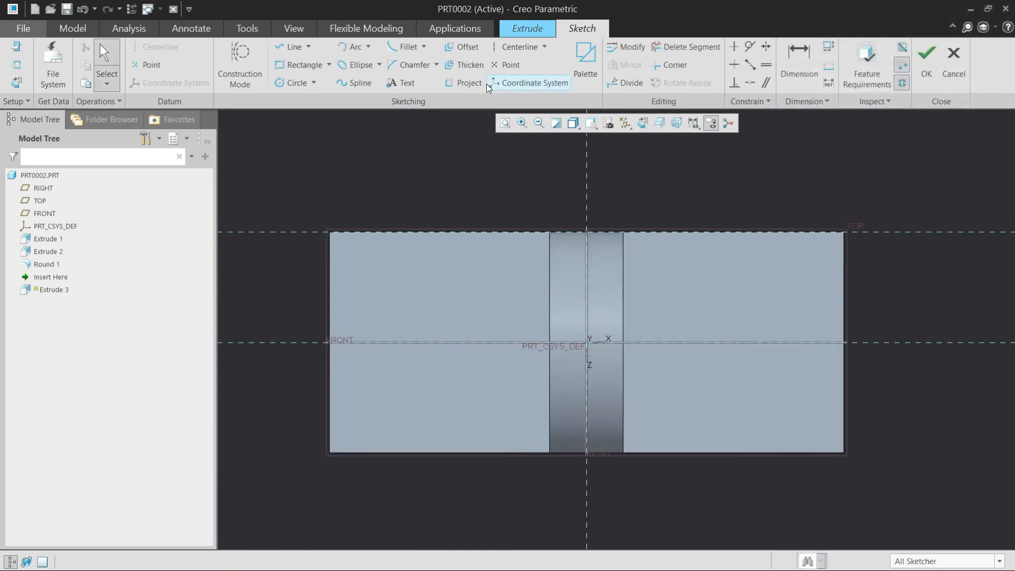
# Add the base's right end edge as a sketch reference
pyautogui.rightClick(710, 256)
pyautogui.click(766, 316)
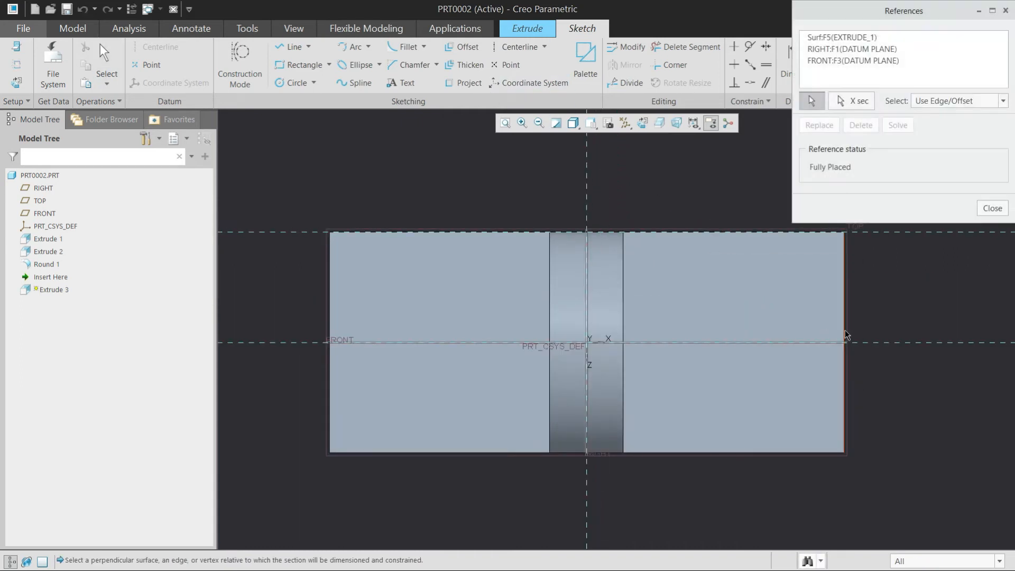
pyautogui.click(736, 304)
pyautogui.scroll(-1, 736, 303)
pyautogui.middleClick(614, 236)
# Check the drawing and sketch a circle on the FRONT reference right of the upright, centred about 19 mm from the right end edge
pyautogui.hotkey('alt', 'Tab')
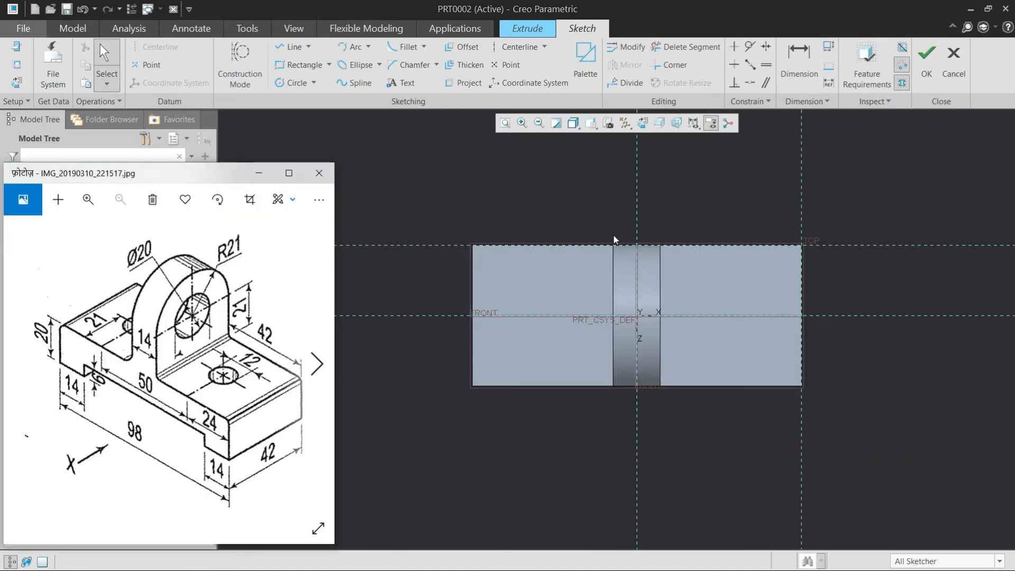
pyautogui.hotkey('alt', 'Tab')
pyautogui.click(293, 83)
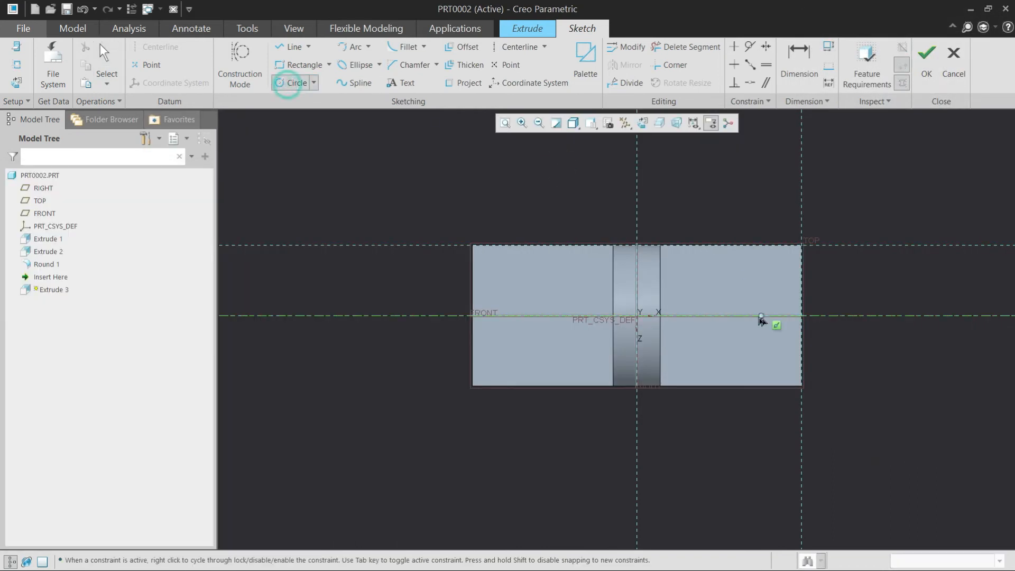
pyautogui.click(741, 342)
pyautogui.middleClick(822, 352)
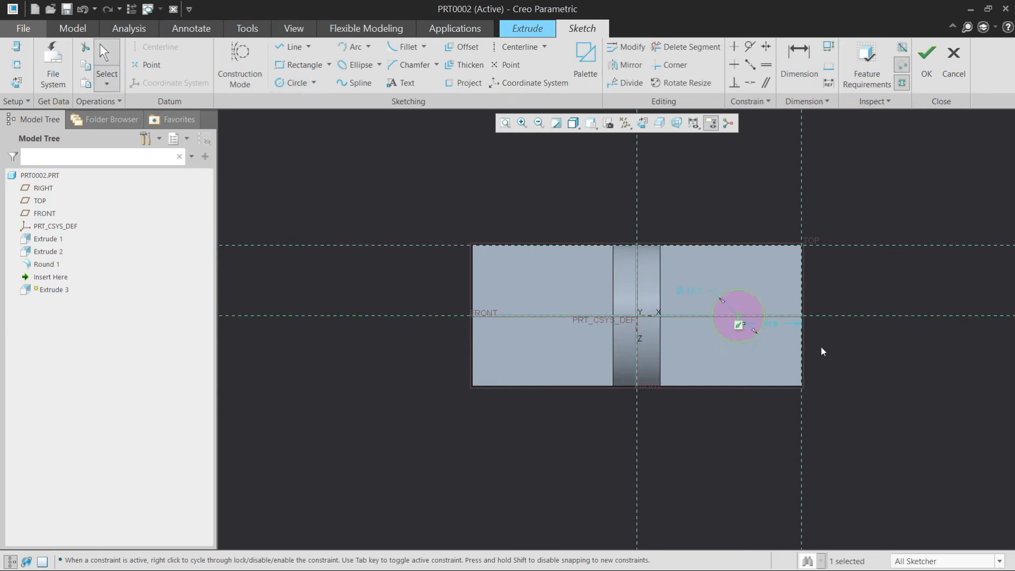
pyautogui.moveTo(777, 338); pyautogui.dragTo(769, 411)
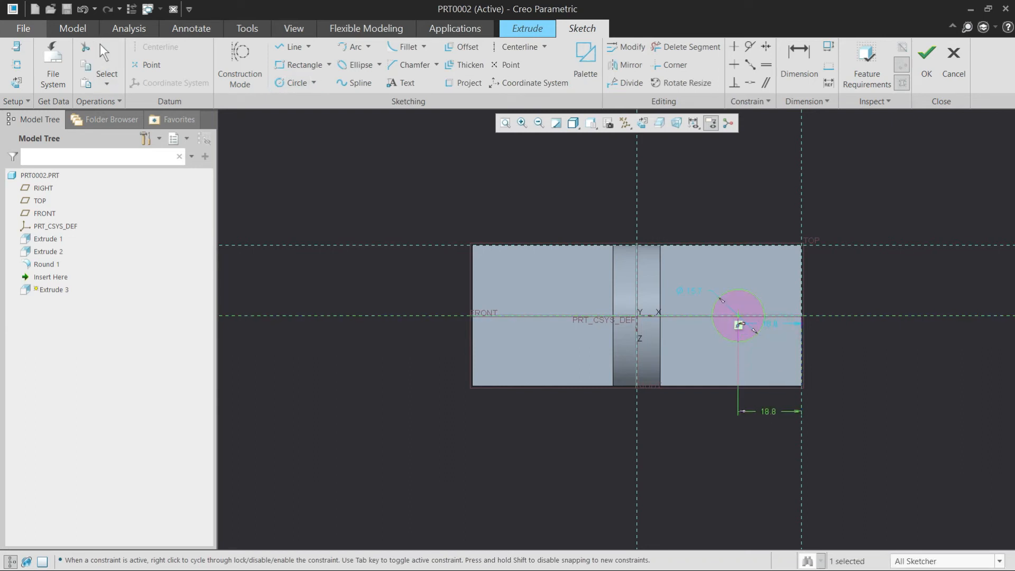
# Set the circle's diameter to 12 mm and its centre distance from the right end edge to 24 mm
pyautogui.doubleClick(690, 292)
pyautogui.write('12')
pyautogui.press('Return')
pyautogui.doubleClick(768, 411)
pyautogui.write('24')
pyautogui.press('Return')
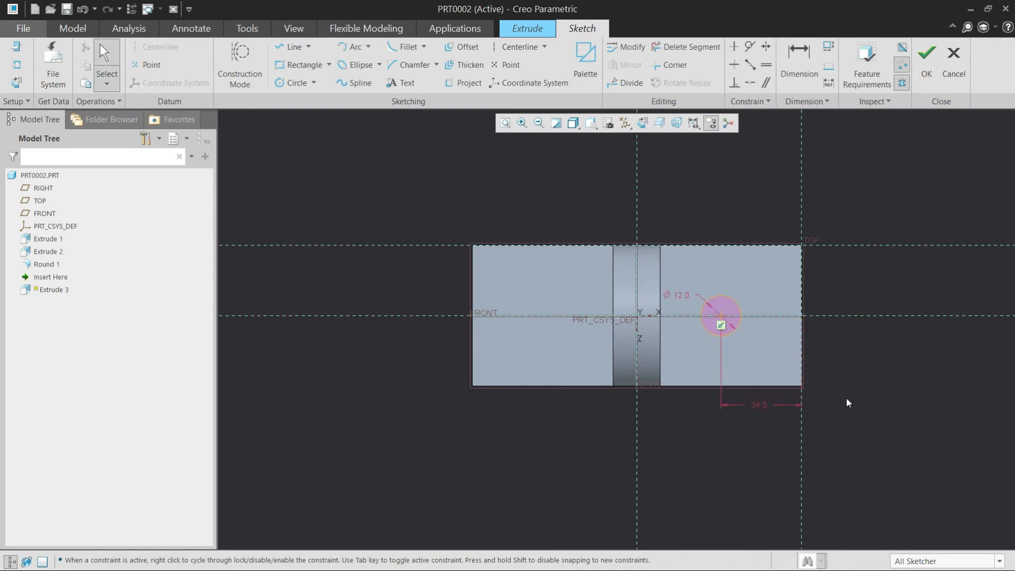
# Check the hole spacing on the drawing and sketch a second circle of equal size on the FRONT reference left of the upright
pyautogui.hotkey('alt', 'Tab')
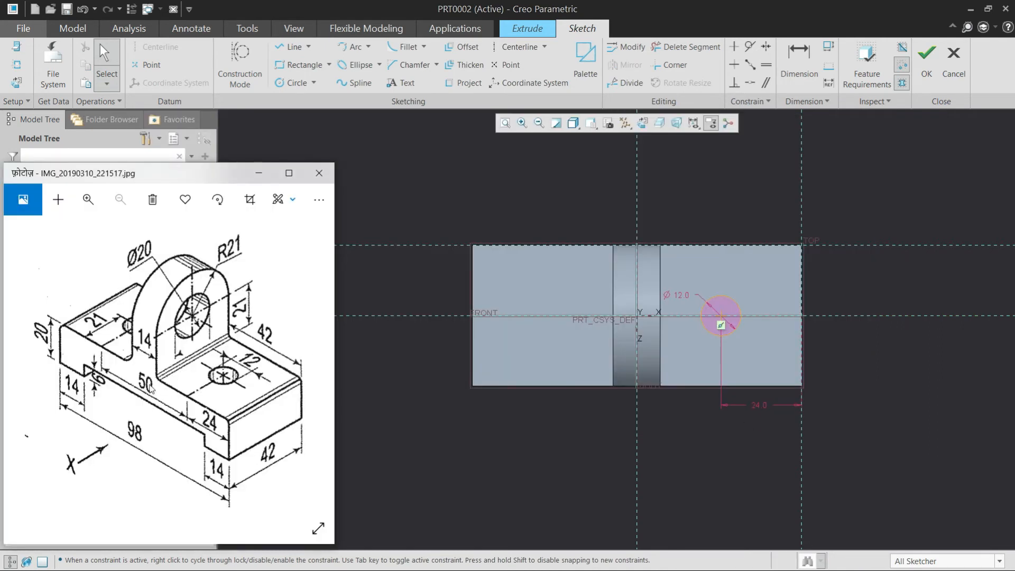
pyautogui.hotkey('alt', 'Tab')
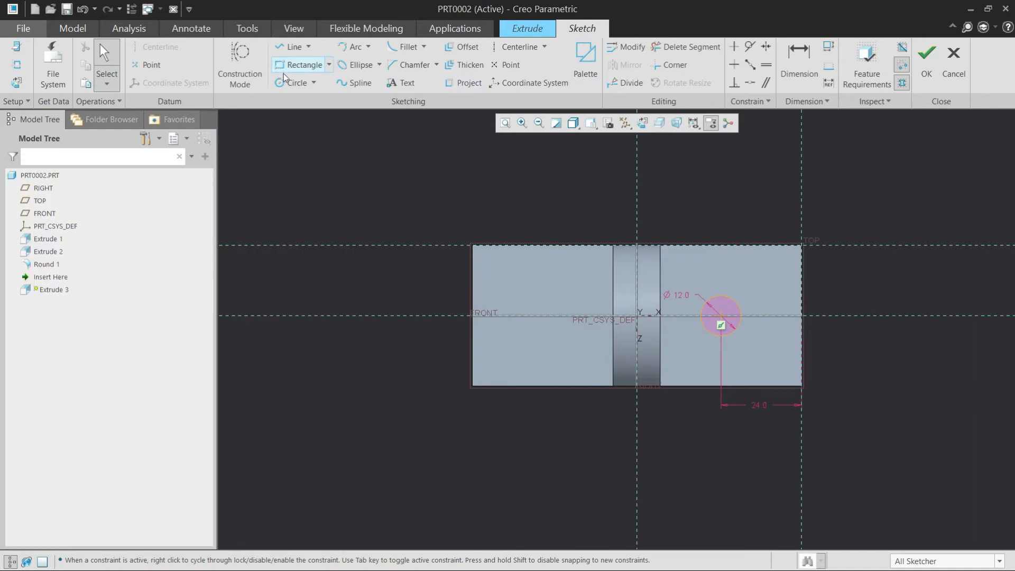
pyautogui.click(294, 83)
pyautogui.click(540, 317)
pyautogui.click(539, 337)
pyautogui.middleClick(598, 374)
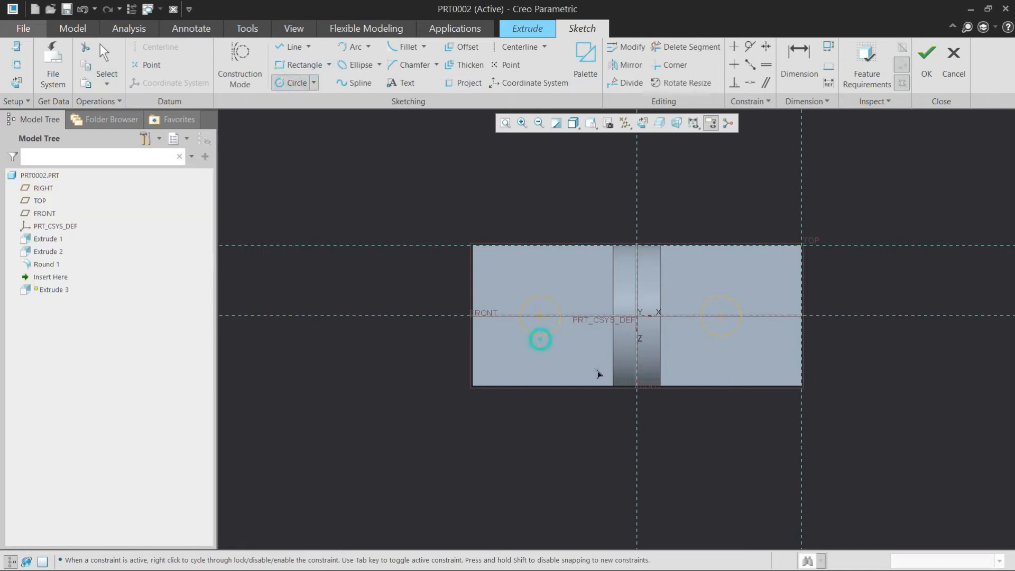
# Dimension the two circle centres 50 mm apart and finish the sketch
pyautogui.click(798, 59)
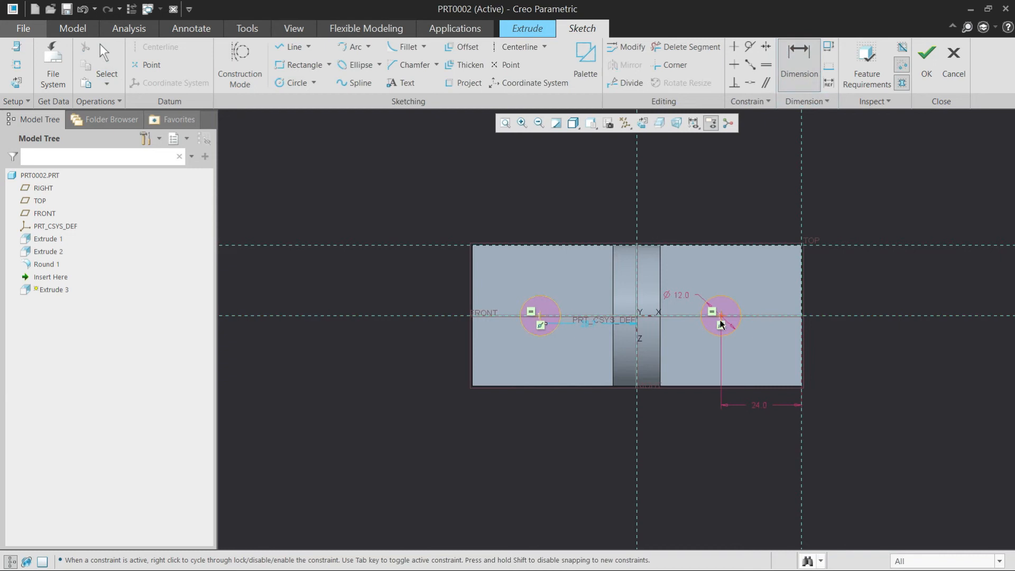
pyautogui.middleClick(633, 426)
pyautogui.write('50')
pyautogui.press('Return')
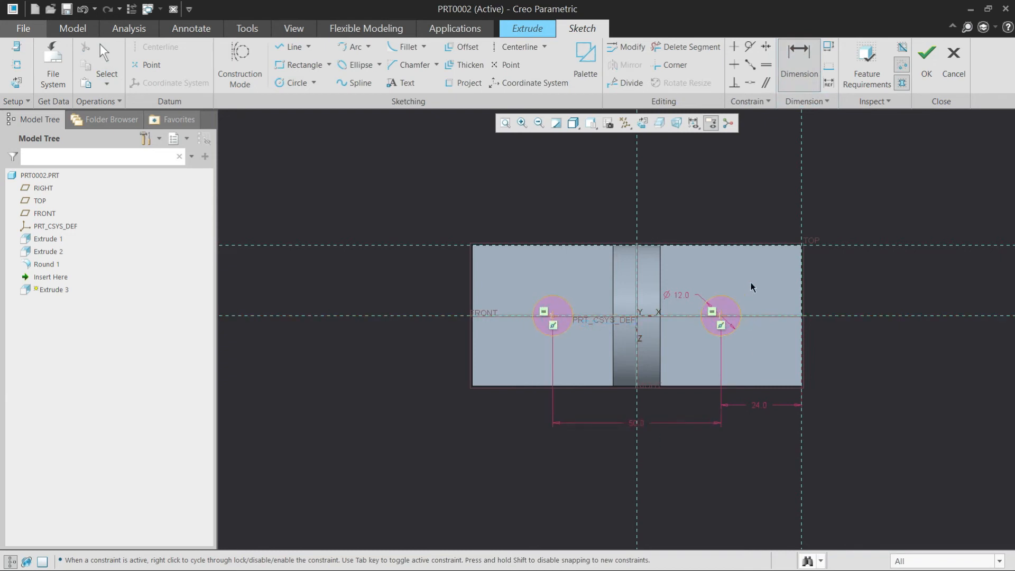
pyautogui.middleClick(754, 248)
pyautogui.click(926, 61)
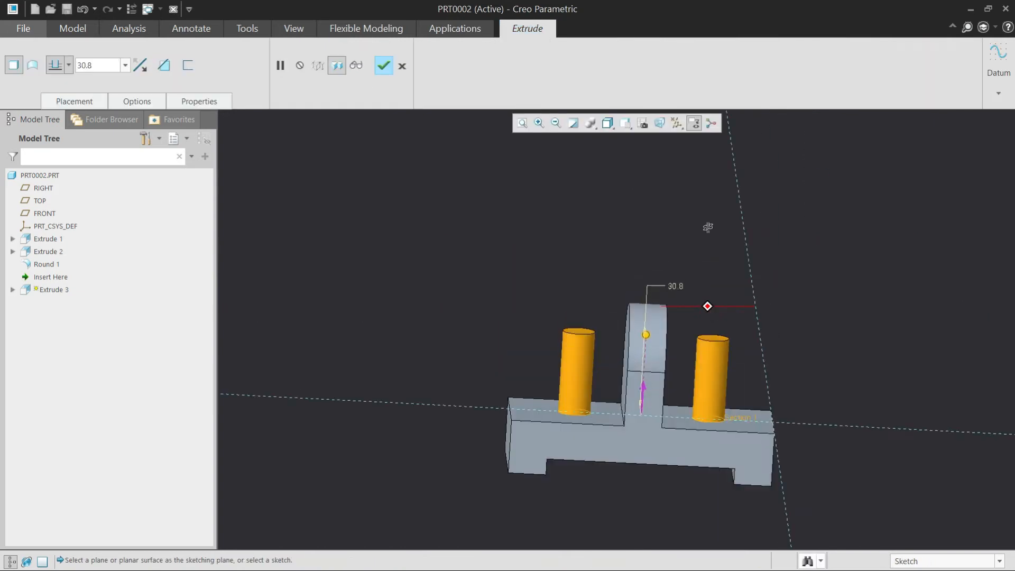
# Cut the two circles down through the base as holes, using Remove Material with the To Next depth option
pyautogui.click(140, 65)
pyautogui.click(163, 65)
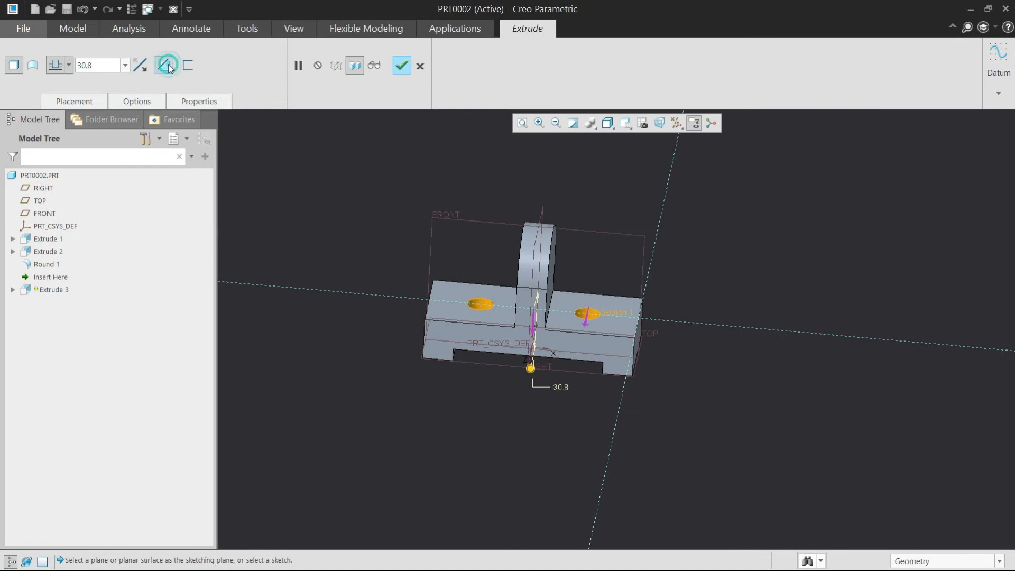
pyautogui.click(137, 101)
pyautogui.click(193, 155)
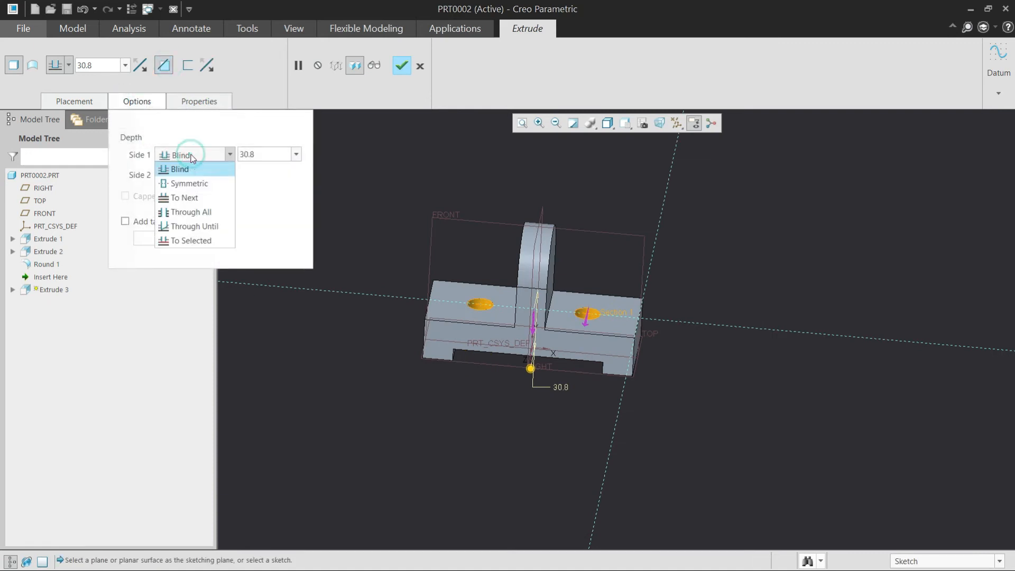
pyautogui.click(186, 198)
pyautogui.moveTo(584, 376); pyautogui.dragTo(586, 272, button='middle')
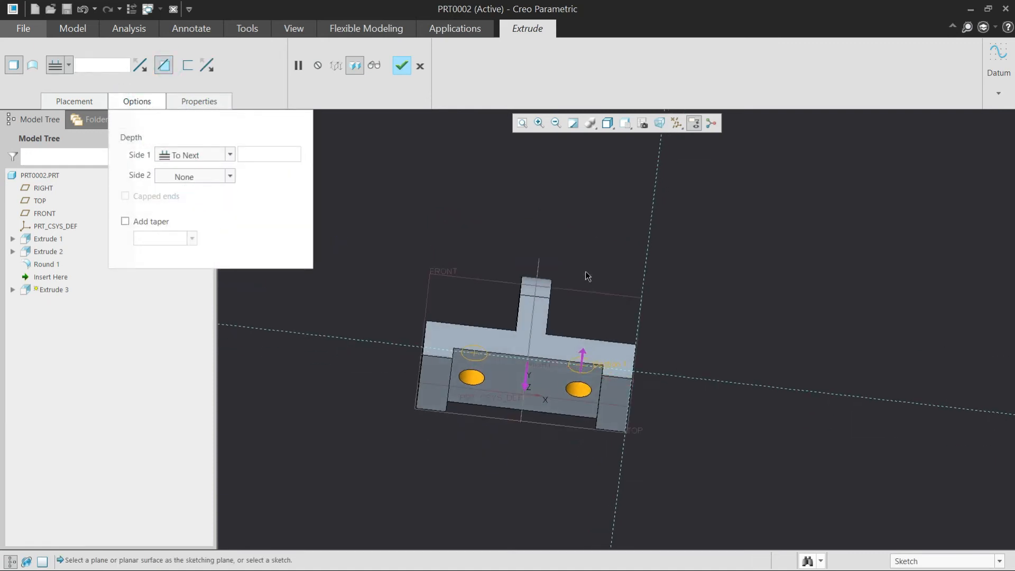
pyautogui.middleClick(587, 269)
# Start an extrude sketch on the upright's flat right face and add its rounded top as a reference
pyautogui.click(604, 224)
pyautogui.moveTo(573, 357); pyautogui.dragTo(571, 353, button='middle')
pyautogui.keyDown('shift'); pyautogui.moveTo(633, 233); pyautogui.dragTo(598, 306, button='middle'); pyautogui.keyUp('shift')
pyautogui.scroll(3, 599, 303)
pyautogui.scroll(-3, 601, 288)
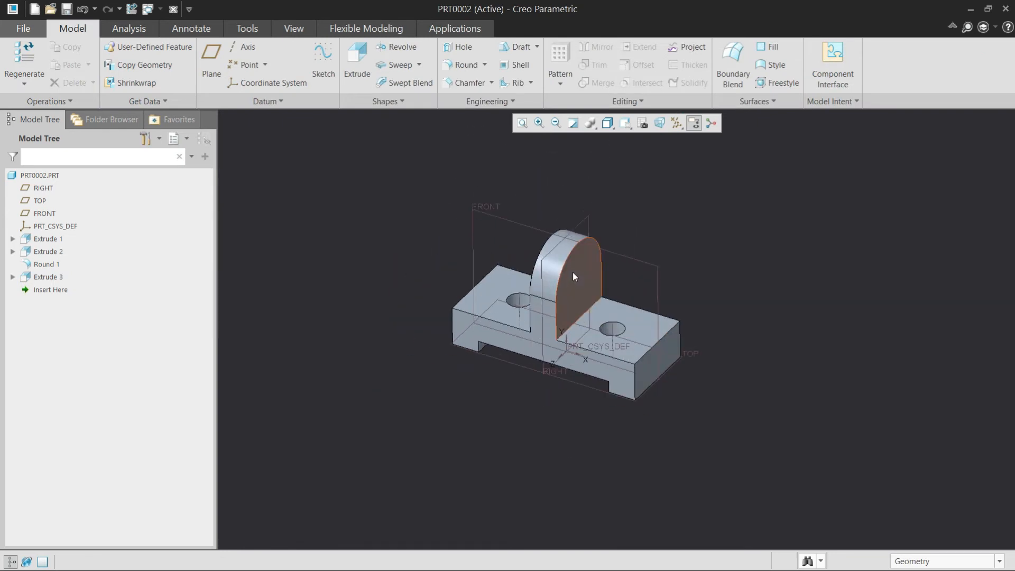
pyautogui.click(573, 272)
pyautogui.click(667, 222)
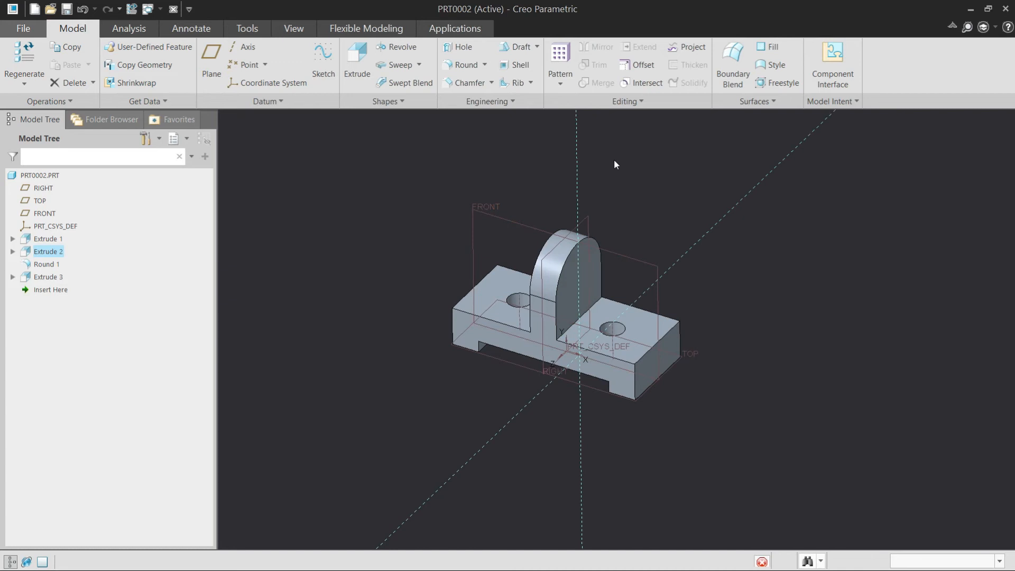
pyautogui.rightClick(455, 199)
pyautogui.click(486, 257)
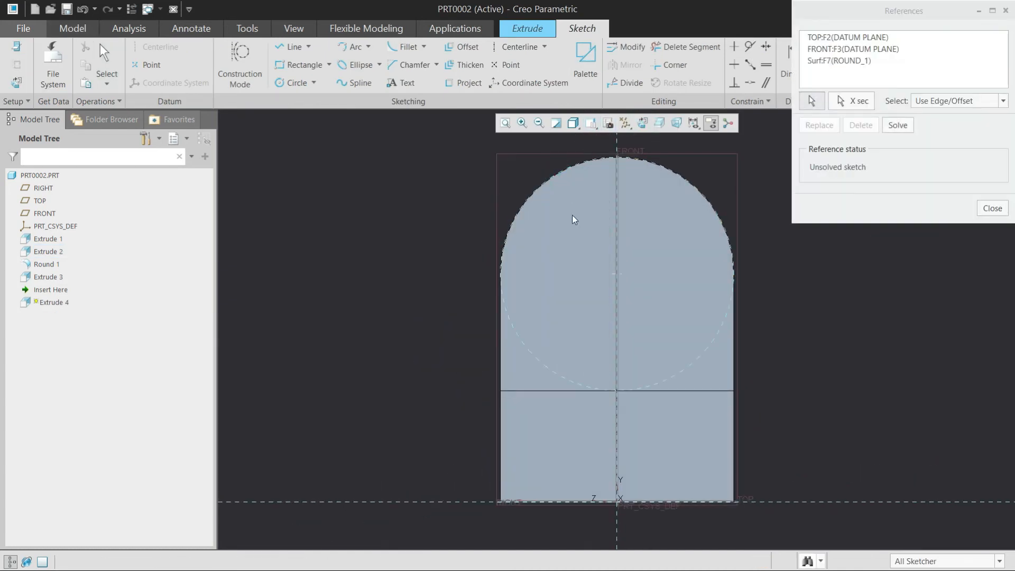
pyautogui.middleClick(561, 209)
# Sketch a circle about 17 mm in diameter concentric with the upright's rounded top
pyautogui.click(290, 83)
pyautogui.click(614, 279)
pyautogui.click(571, 271)
pyautogui.middleClick(571, 270)
# Check the bore size on the drawing, set the circle's diameter to 20 mm and finish the sketch
pyautogui.hotkey('alt', 'Tab')
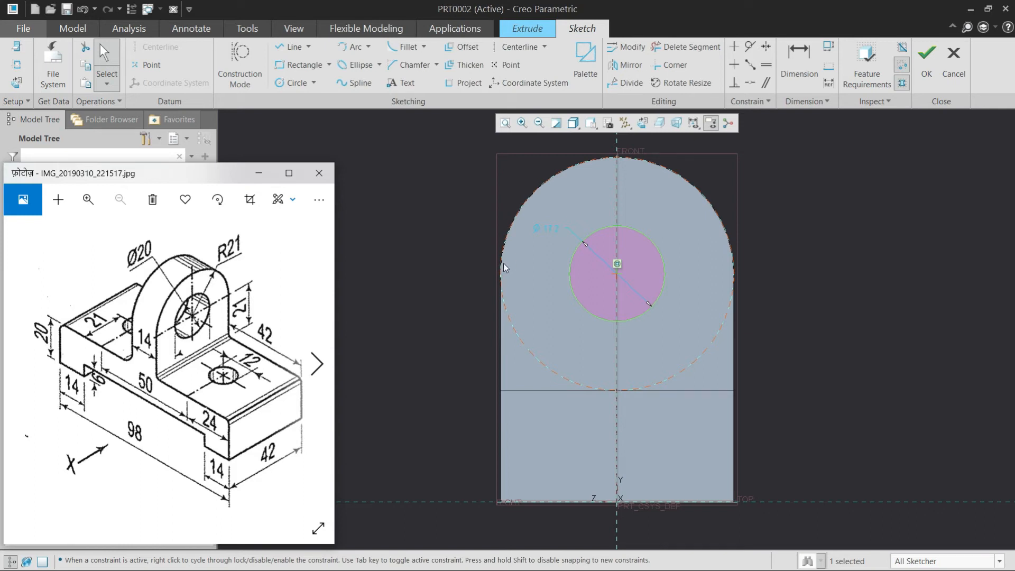
pyautogui.hotkey('alt', 'Tab')
pyautogui.doubleClick(557, 232)
pyautogui.write('20')
pyautogui.press('Return')
pyautogui.click(927, 54)
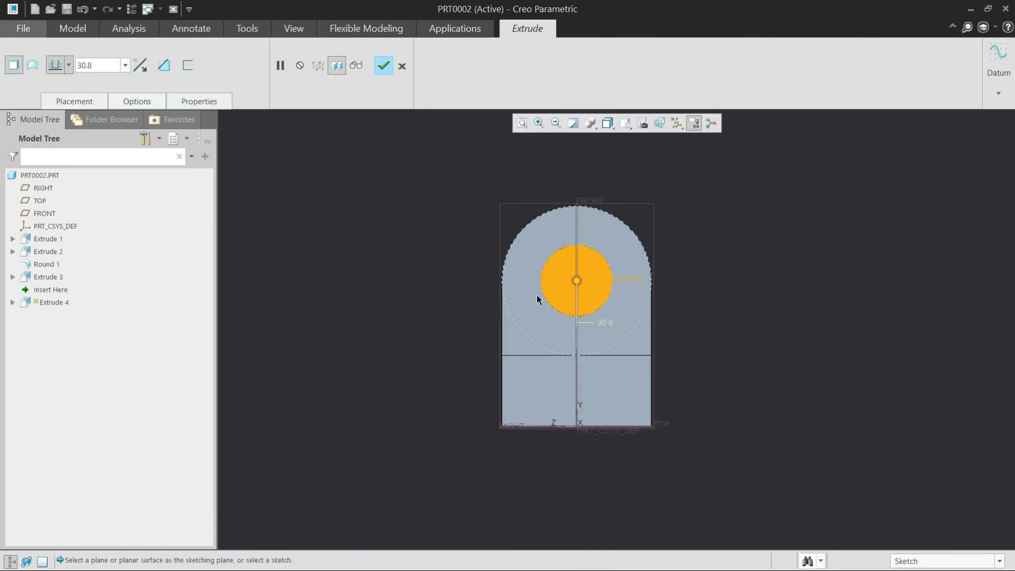
# Cut the circle through the upright with the extrude direction flipped and the depth set to Through All
pyautogui.click(143, 69)
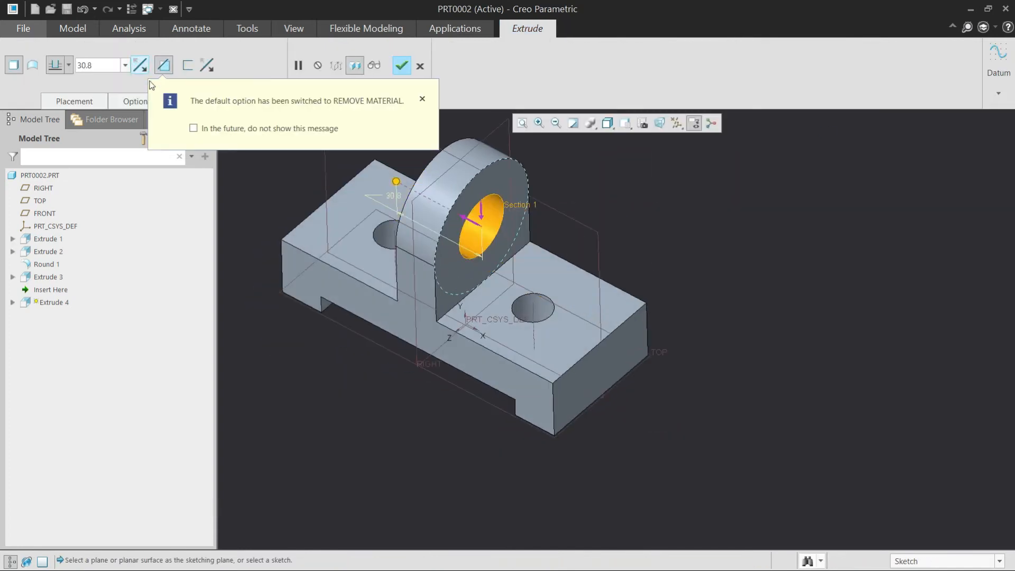
pyautogui.click(68, 65)
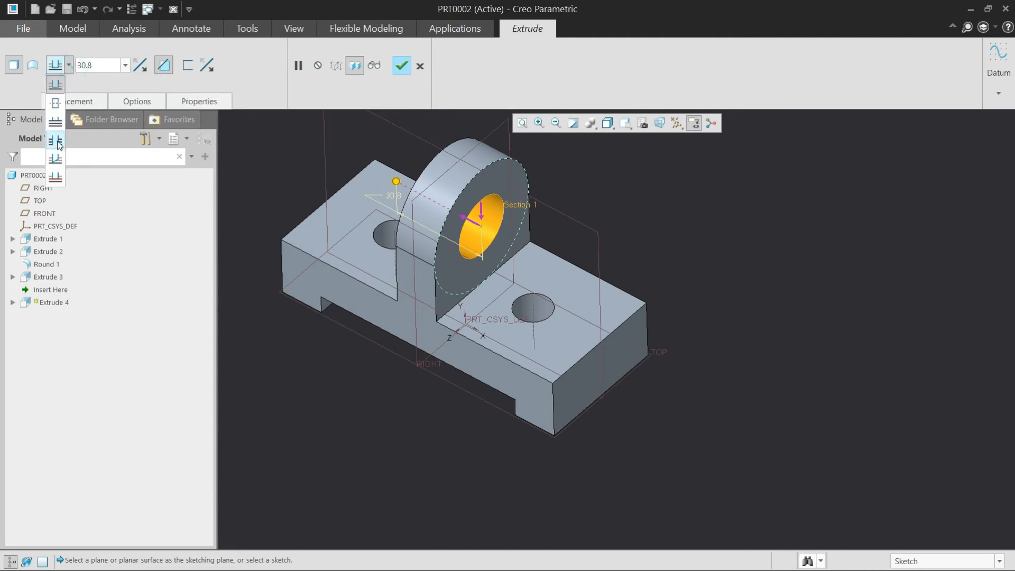
pyautogui.click(55, 141)
pyautogui.middleClick(675, 245)
# Round the two edges where the upright meets the base's top face with a 3 mm radius
pyautogui.scroll(-4, 632, 231)
pyautogui.moveTo(632, 230); pyautogui.dragTo(587, 161, button='middle')
pyautogui.click(466, 64)
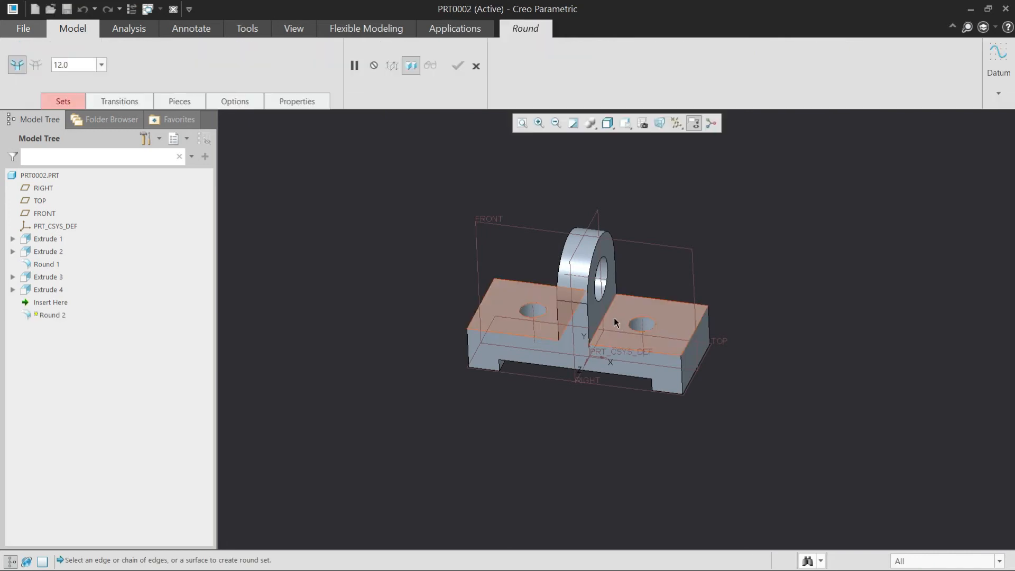
pyautogui.scroll(4, 613, 317)
pyautogui.click(591, 316)
pyautogui.moveTo(590, 316); pyautogui.dragTo(605, 353, button='middle')
pyautogui.keyDown('ctrl'); pyautogui.click(496, 351); pyautogui.keyUp('ctrl')
pyautogui.doubleClick(77, 65)
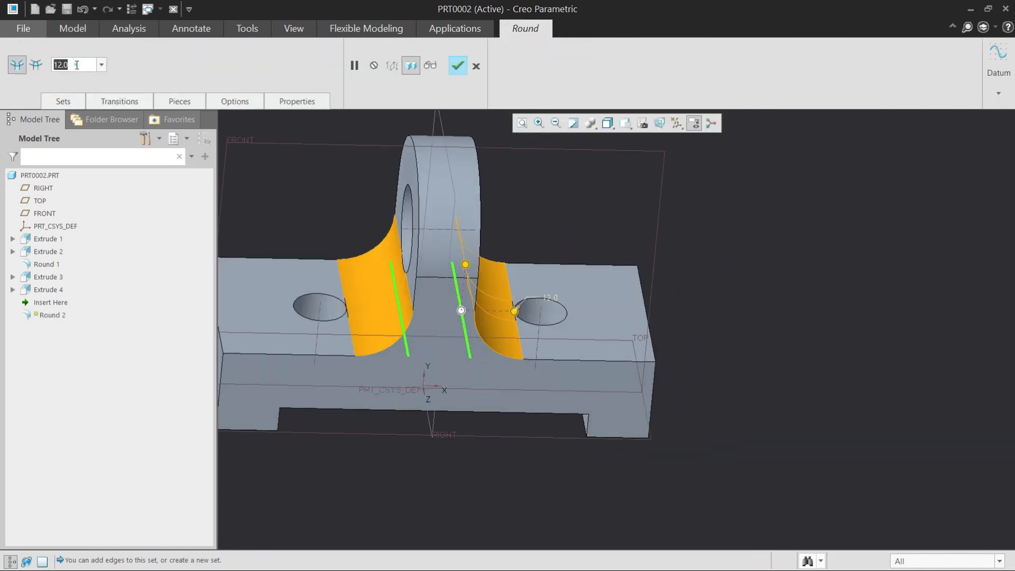
pyautogui.write('3')
pyautogui.press('Return')
pyautogui.hotkey('ctrl', 'd')
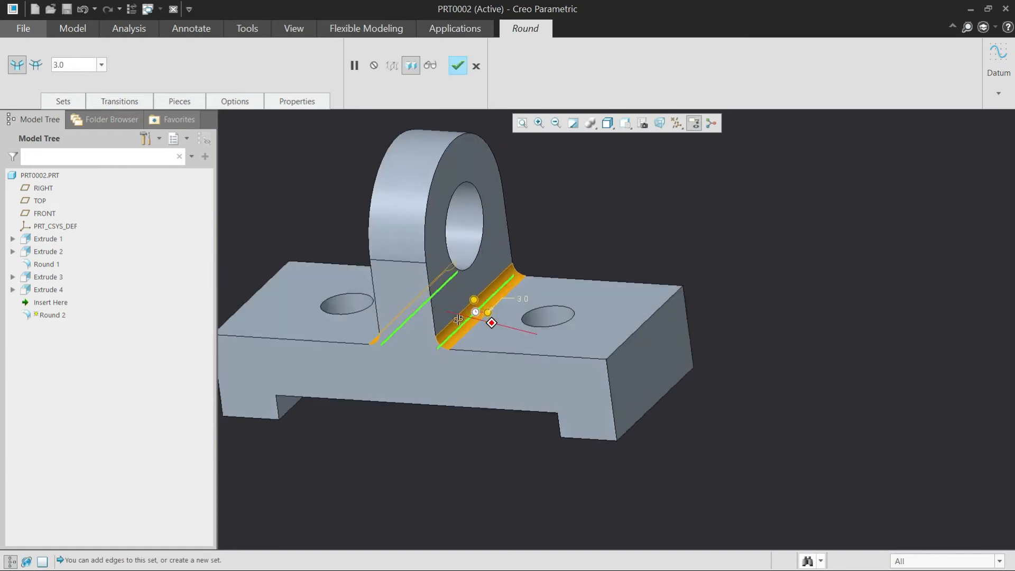
pyautogui.click(458, 64)
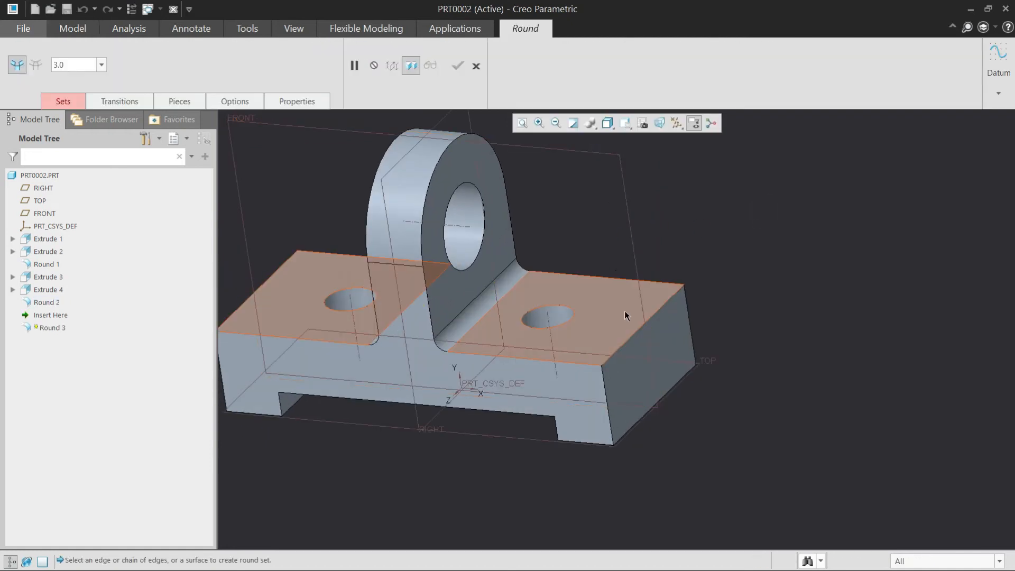
# Round the two top end edges of the base with a 3 mm radius
pyautogui.click(630, 337)
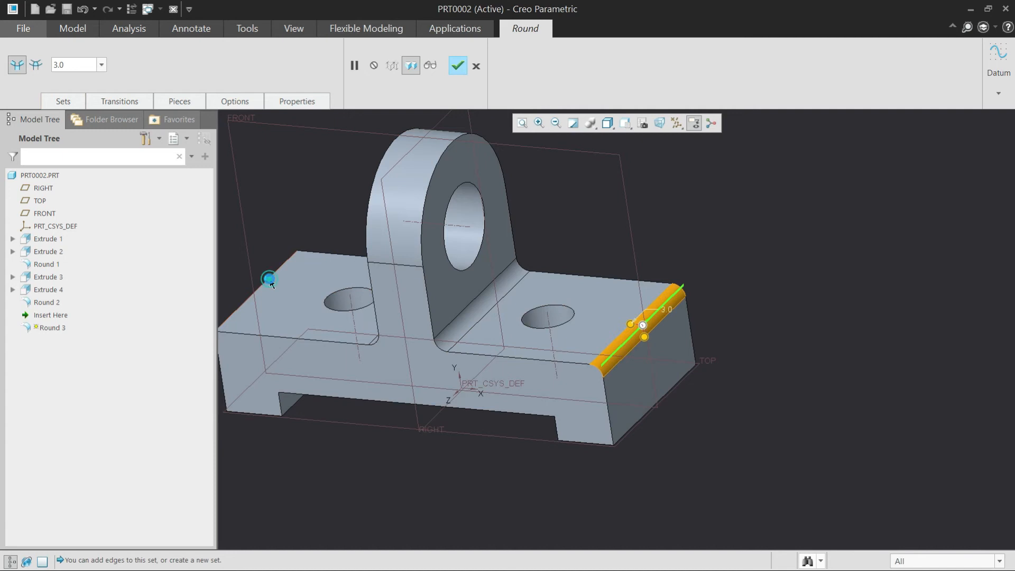
pyautogui.keyDown('ctrl'); pyautogui.click(269, 280); pyautogui.keyUp('ctrl')
pyautogui.hotkey('ctrl', 'd')
pyautogui.middleClick(785, 270)
# Return the part to the standard saved orientation to view it in isometric
pyautogui.scroll(5, 608, 283)
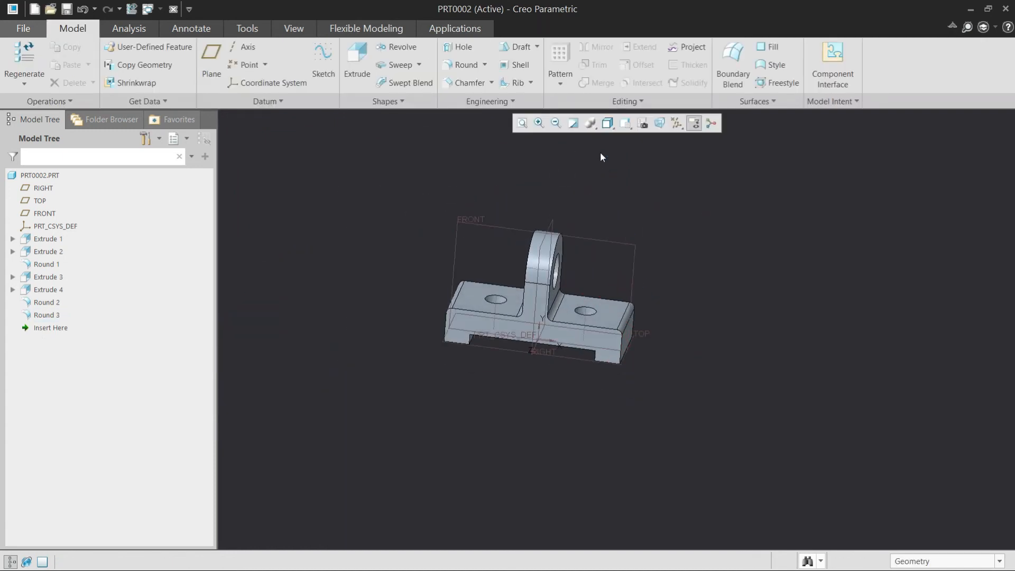
pyautogui.click(625, 123)
pyautogui.click(666, 152)
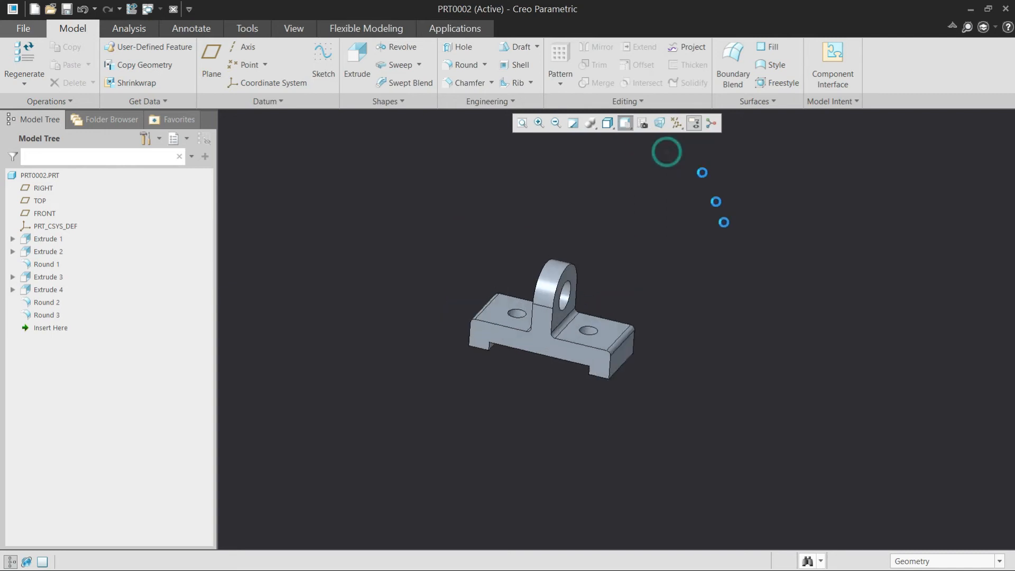
pyautogui.click(739, 224)
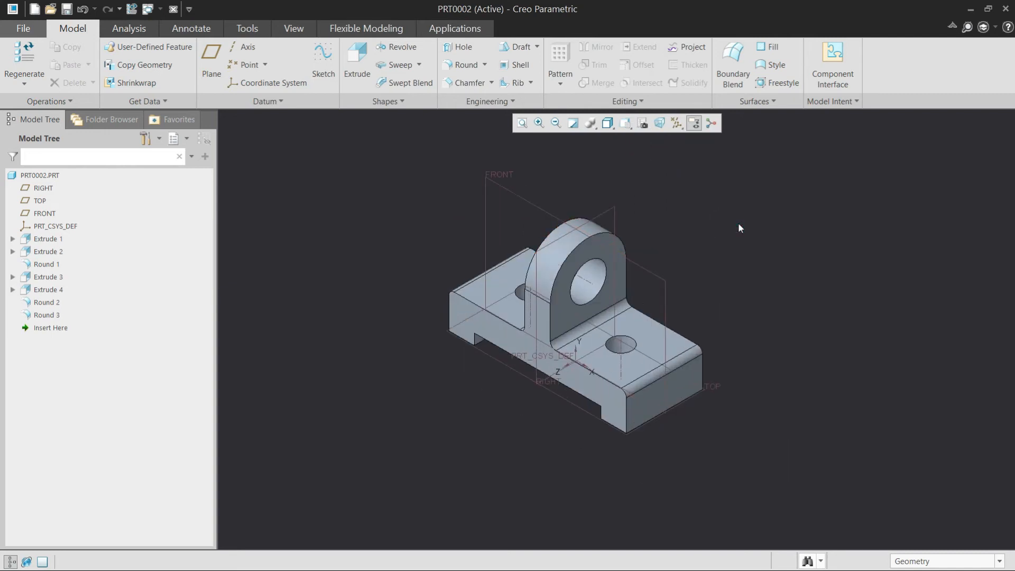
# Save the finished part and create a new solid part, prt0003, from the mmns_part_solid template in a maximized window
pyautogui.hotkey('ctrl', 's')
pyautogui.press('Return')
pyautogui.click(34, 9)
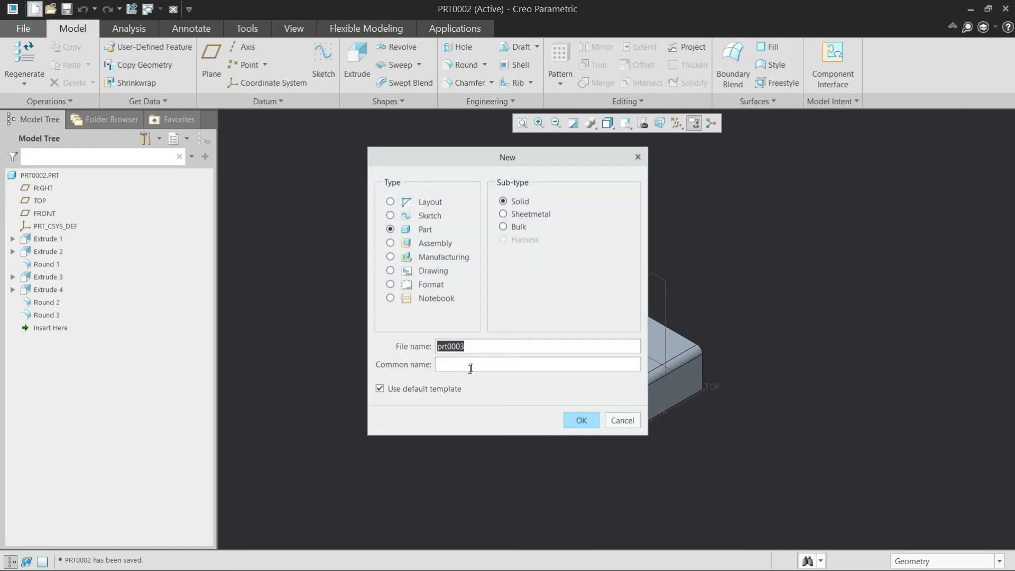
pyautogui.click(423, 388)
pyautogui.press('Return')
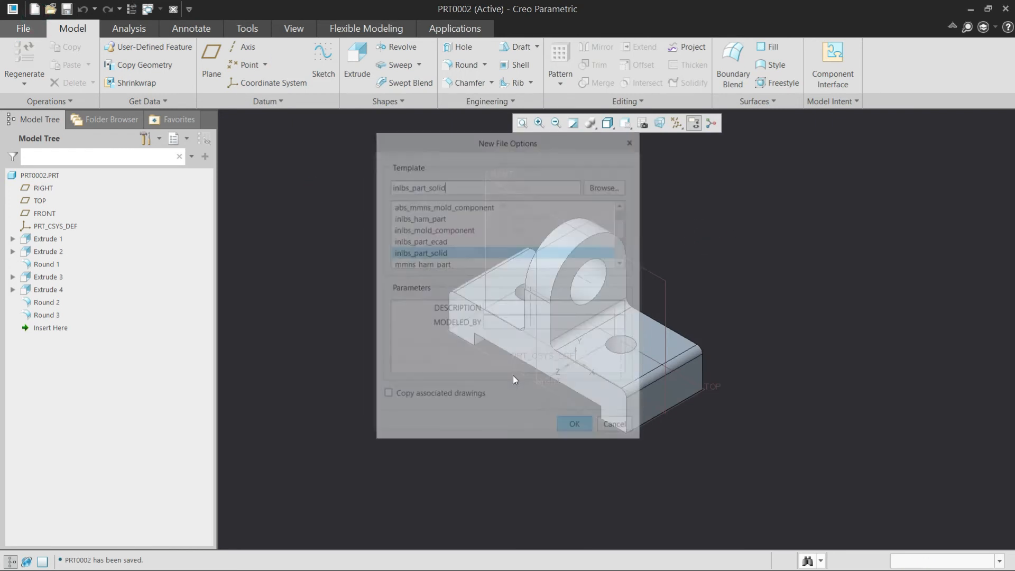
pyautogui.scroll(-2, 421, 243)
pyautogui.click(433, 228)
pyautogui.press('Return')
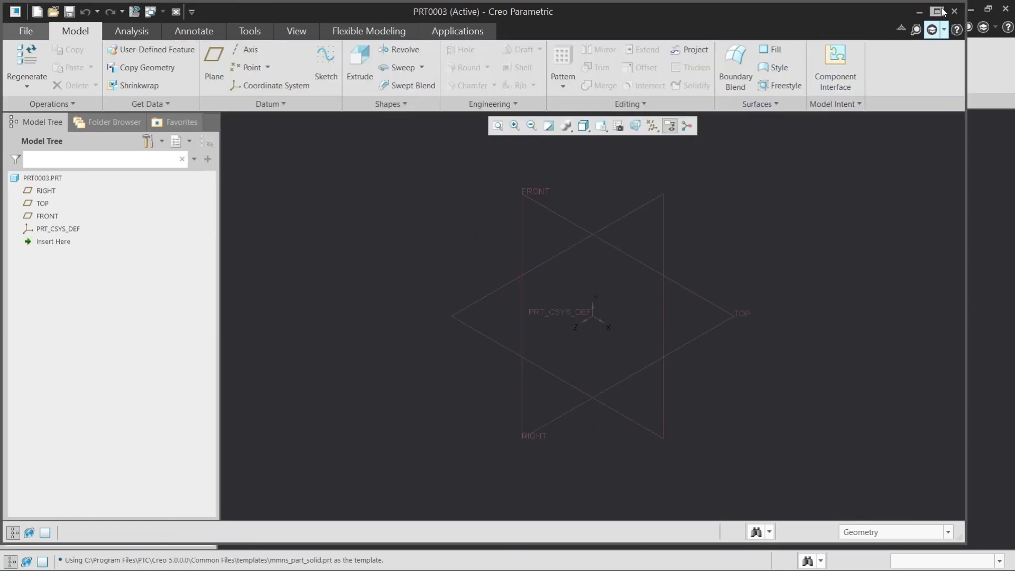
pyautogui.click(940, 10)
# Bring up the next reference drawing, IMG_20190310_221548.jpg, and return to the new part
pyautogui.hotkey('alt', 'Tab')
pyautogui.hotkey('alt', 'Tab')
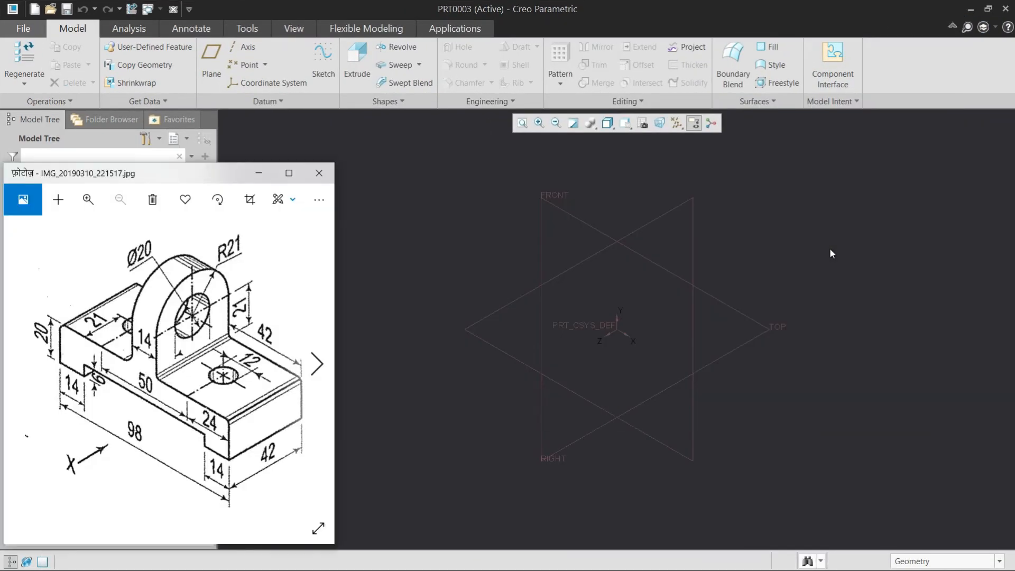
pyautogui.click(315, 363)
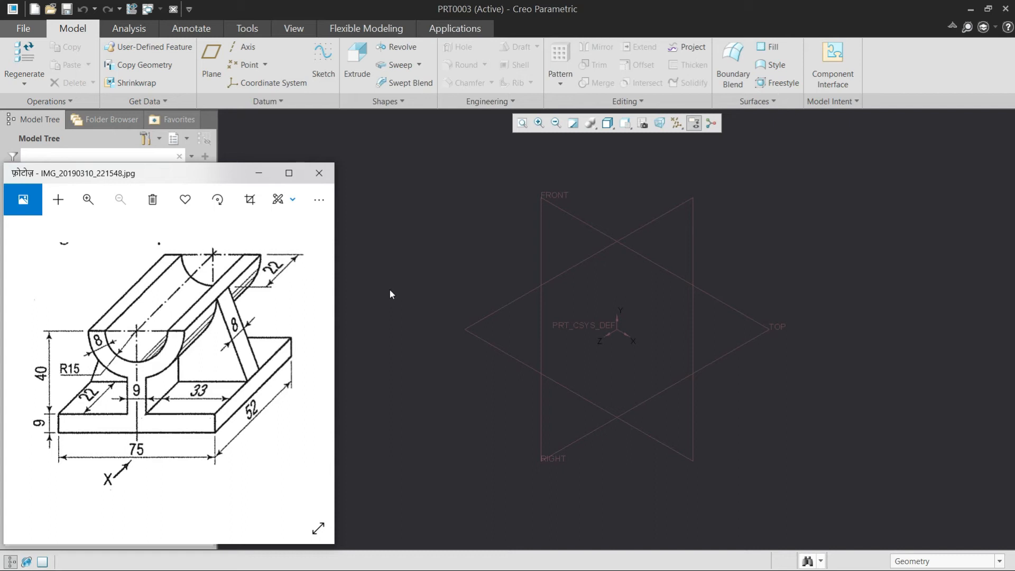
pyautogui.click(459, 264)
# Start an extrude sketch on the FRONT plane, view it flat, and add a vertical centerline through the origin
pyautogui.click(363, 78)
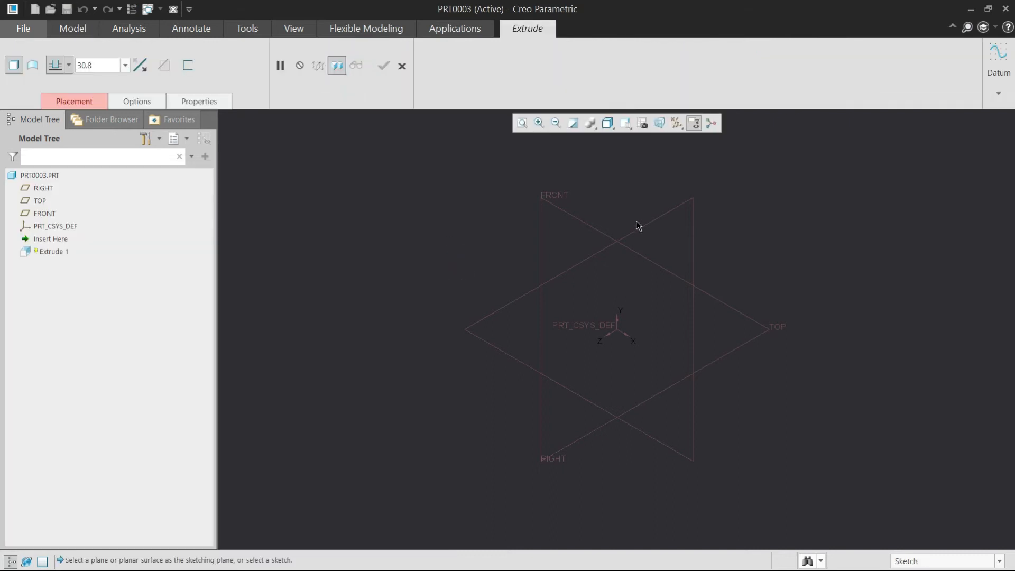
pyautogui.click(566, 213)
pyautogui.click(638, 127)
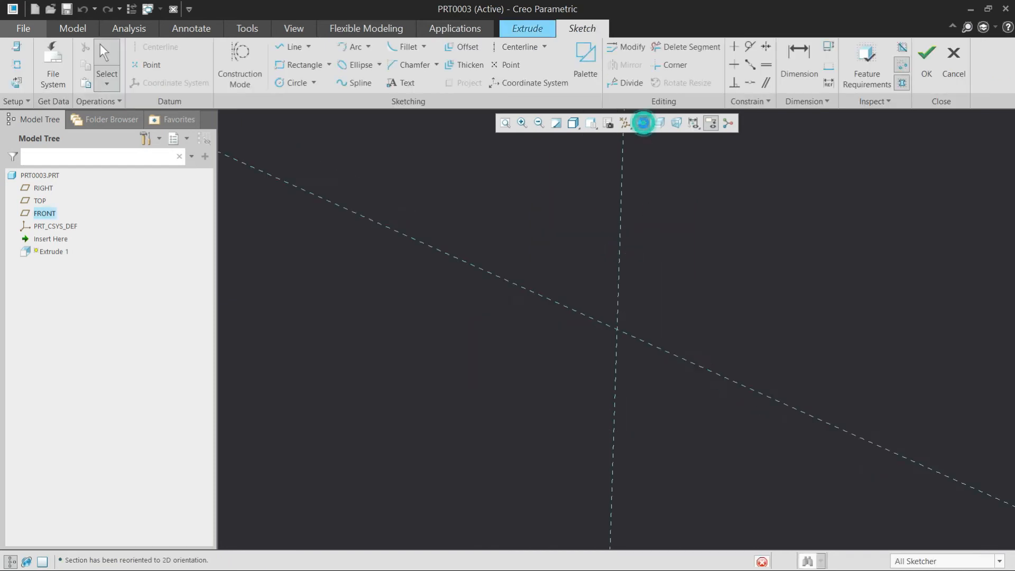
pyautogui.click(519, 46)
pyautogui.click(619, 323)
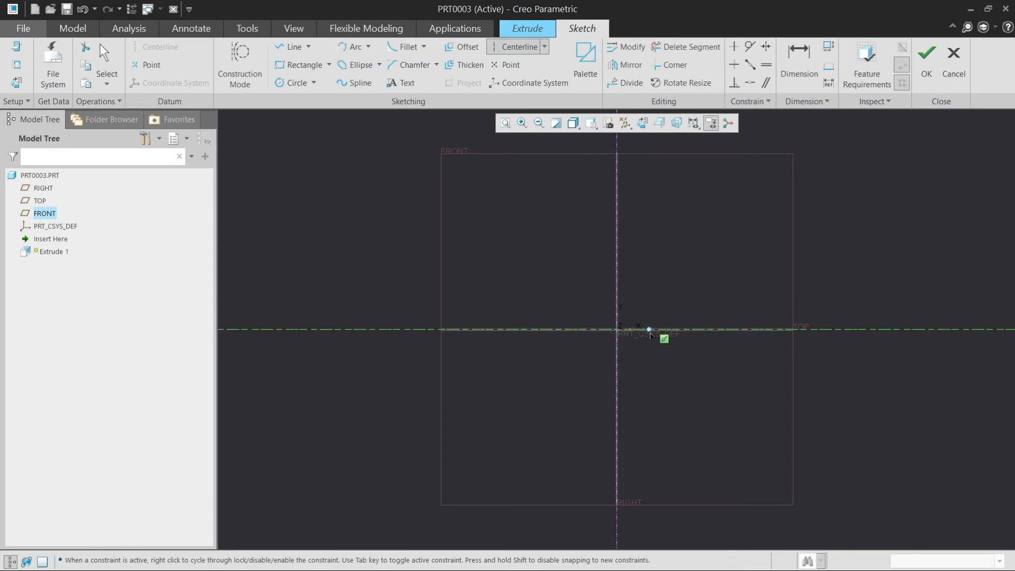
pyautogui.middleClick(448, 215)
# Sketch a rectangle about 375 mm wide and 49 mm high on the horizontal reference, symmetric about the vertical centerline
pyautogui.click(298, 65)
pyautogui.click(487, 329)
pyautogui.click(746, 296)
pyautogui.middleClick(691, 245)
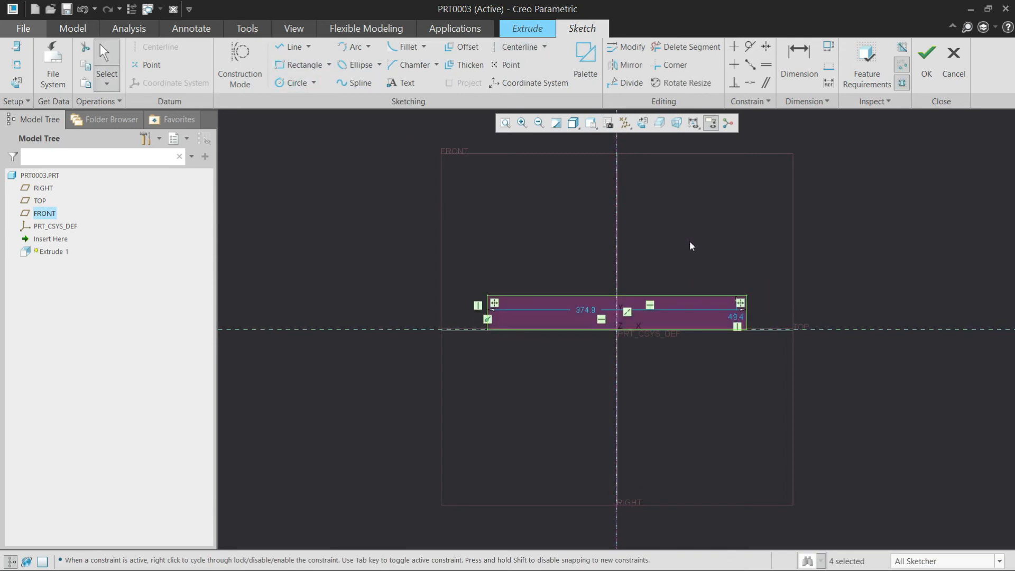
# Set the rectangle's width to 75 mm and height to 9 mm per the reference drawing, and move both dimensions clear of it
pyautogui.hotkey('alt', 'Tab')
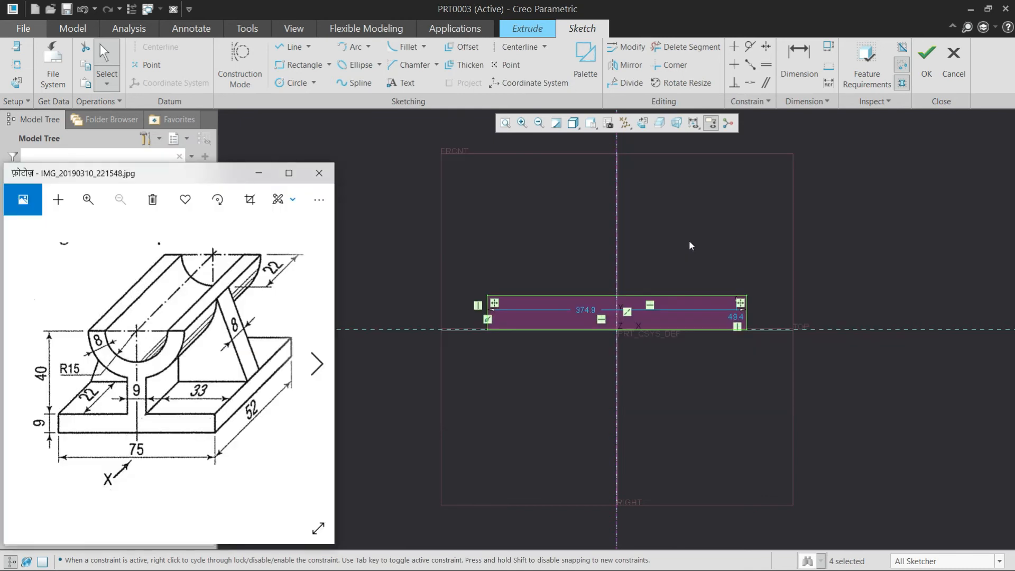
pyautogui.hotkey('alt', 'Tab')
pyautogui.doubleClick(585, 310)
pyautogui.write('80')
pyautogui.press('Return')
pyautogui.doubleClick(642, 319)
pyautogui.write('10')
pyautogui.press('Return')
pyautogui.click(673, 265)
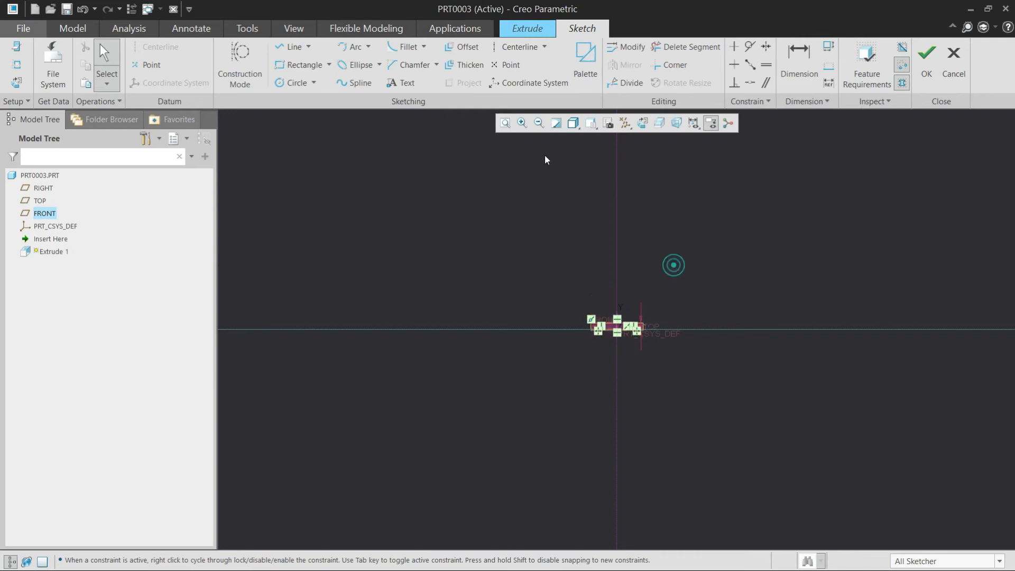
pyautogui.click(506, 124)
pyautogui.moveTo(564, 328)
pyautogui.mouseDown()
pyautogui.moveTo(577, 465)
pyautogui.moveTo(577, 455)
pyautogui.mouseUp()
pyautogui.moveTo(808, 330); pyautogui.dragTo(868, 327)
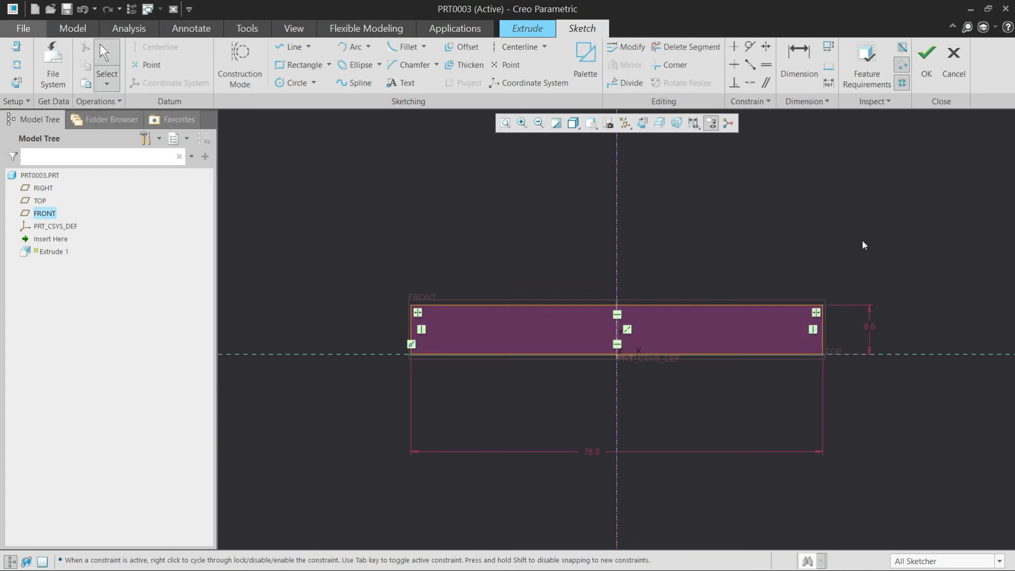
pyautogui.hotkey('alt', 'Tab')
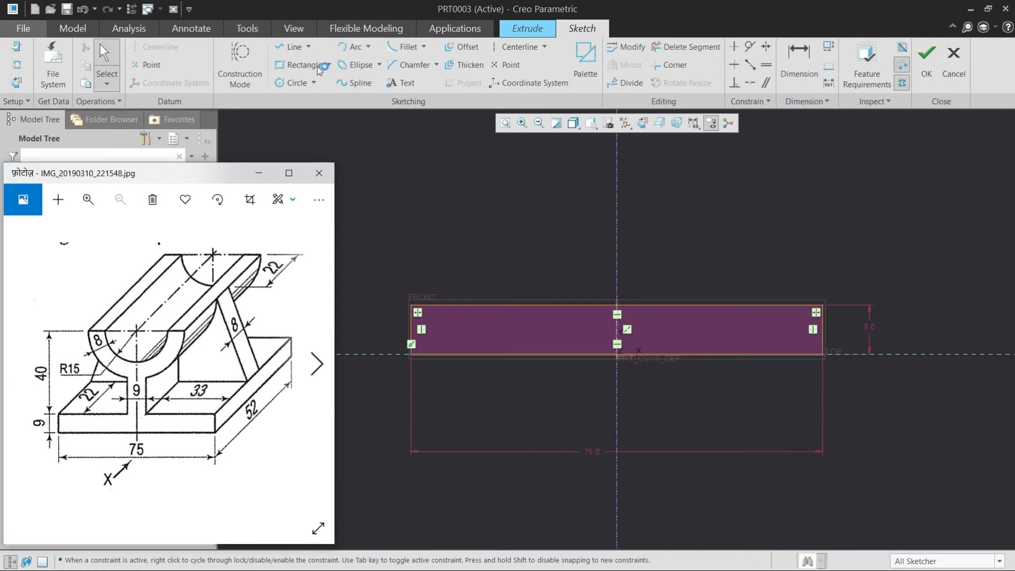
pyautogui.click(496, 50)
pyautogui.click(736, 212)
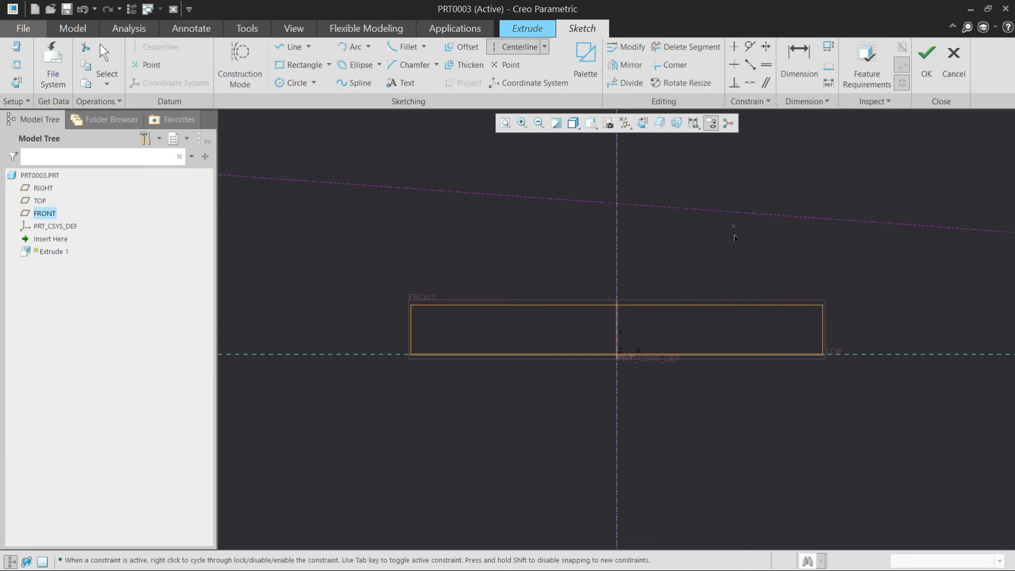
pyautogui.middleClick(730, 216)
pyautogui.press('Delete')
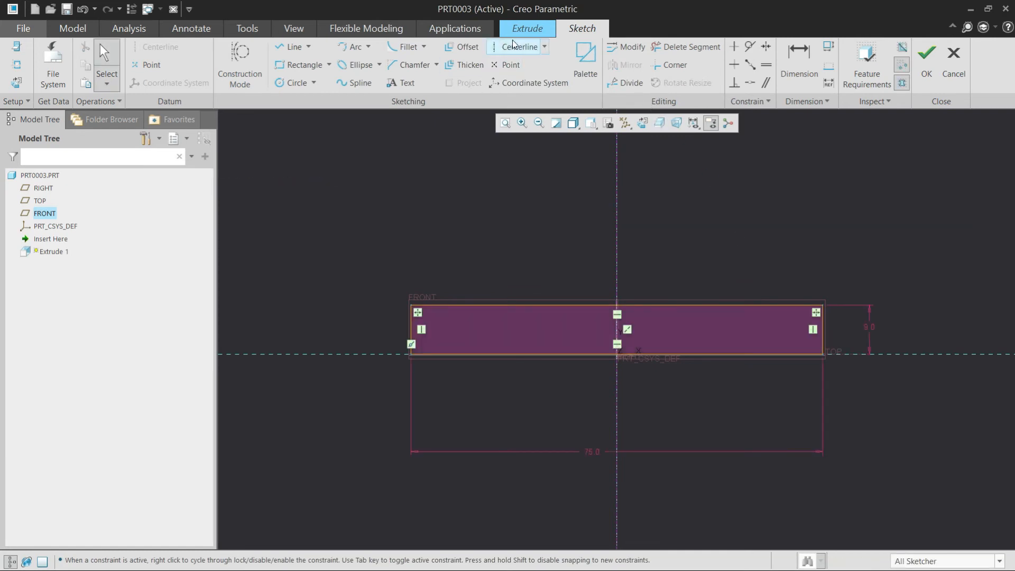
# Add a horizontal centerline above the base rectangle and dimension it 40 mm from the horizontal reference
pyautogui.click(520, 47)
pyautogui.click(618, 191)
pyautogui.click(675, 194)
pyautogui.middleClick(725, 256)
pyautogui.press('d')
pyautogui.middleClick(917, 288)
pyautogui.press('Return')
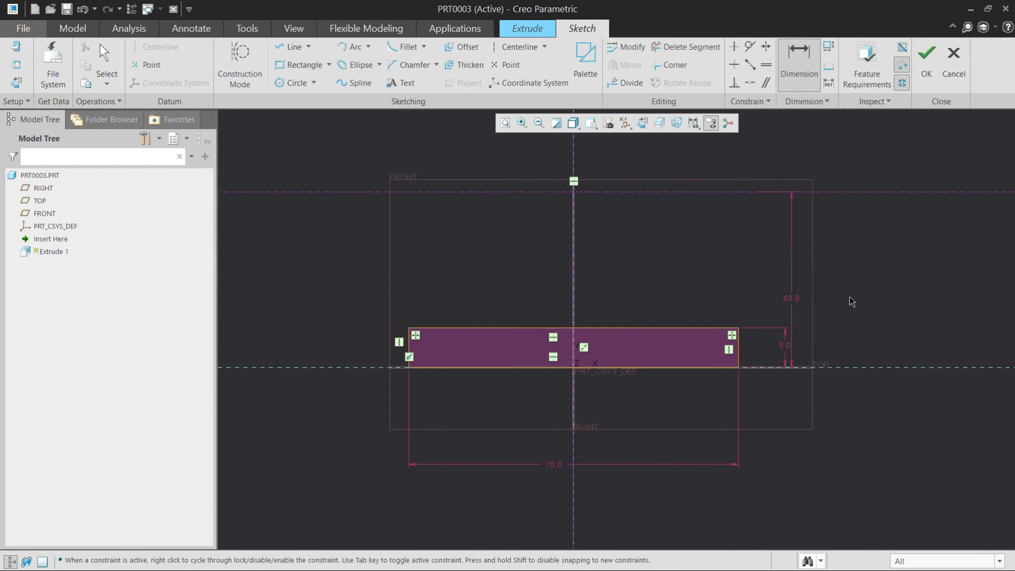
pyautogui.middleClick(851, 301)
pyautogui.moveTo(793, 297); pyautogui.dragTo(844, 297)
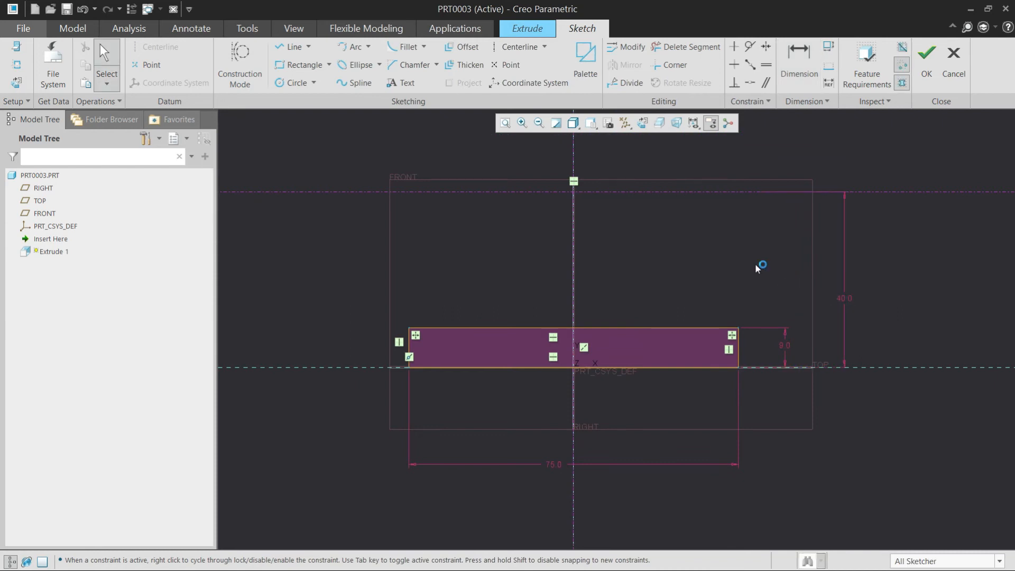
# Sketch a circle centered where the two centerlines cross and set its radius to 15 mm
pyautogui.click(293, 84)
pyautogui.click(573, 192)
pyautogui.click(588, 250)
pyautogui.middleClick(685, 240)
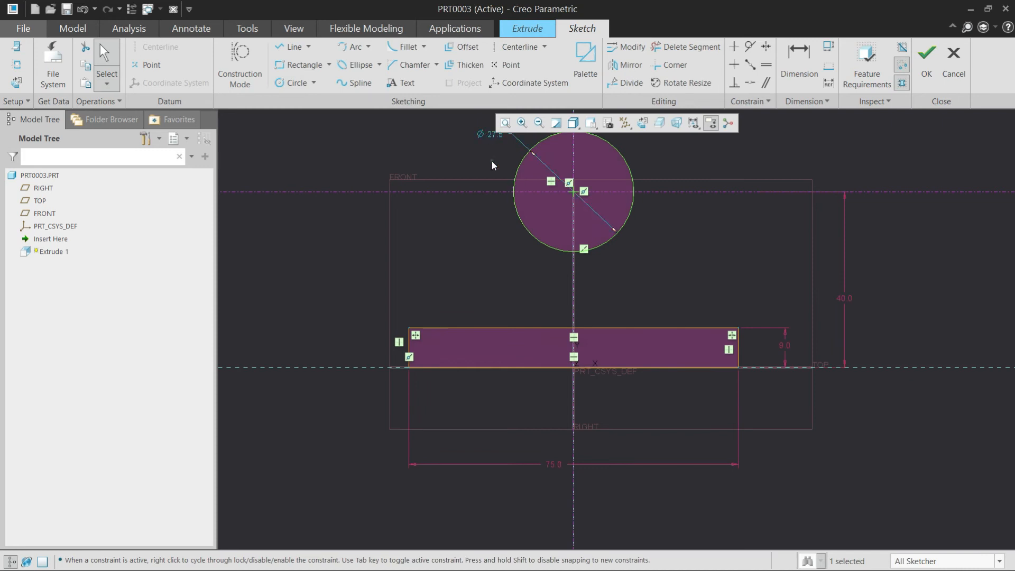
pyautogui.click(798, 58)
pyautogui.click(630, 214)
pyautogui.middleClick(665, 228)
pyautogui.write('15')
pyautogui.press('Return')
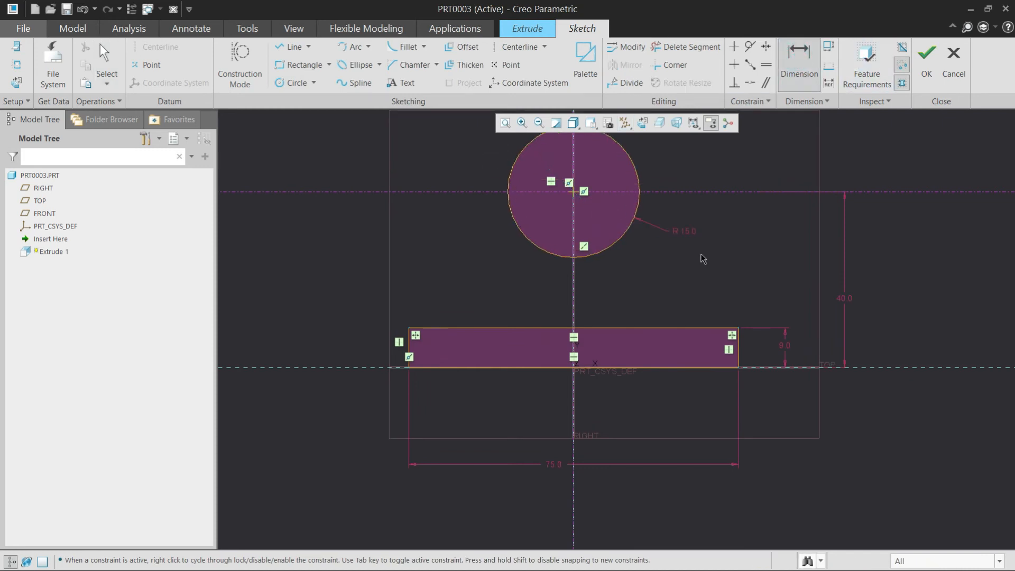
# Sketch a larger circle of about 23 mm radius, concentric with the 15 mm radius circle
pyautogui.click(289, 82)
pyautogui.click(574, 191)
pyautogui.click(633, 274)
pyautogui.middleClick(753, 258)
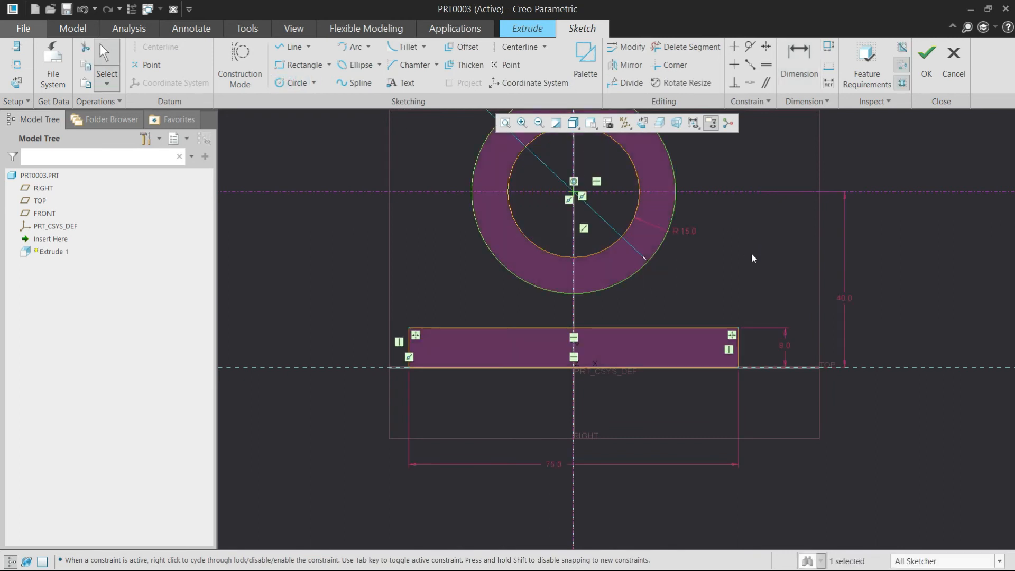
# Check the reference drawing and dimension the radial gap between the two concentric circles as 8 mm
pyautogui.scroll(2, 624, 233)
pyautogui.scroll(-2, 629, 224)
pyautogui.hotkey('alt', 'Tab')
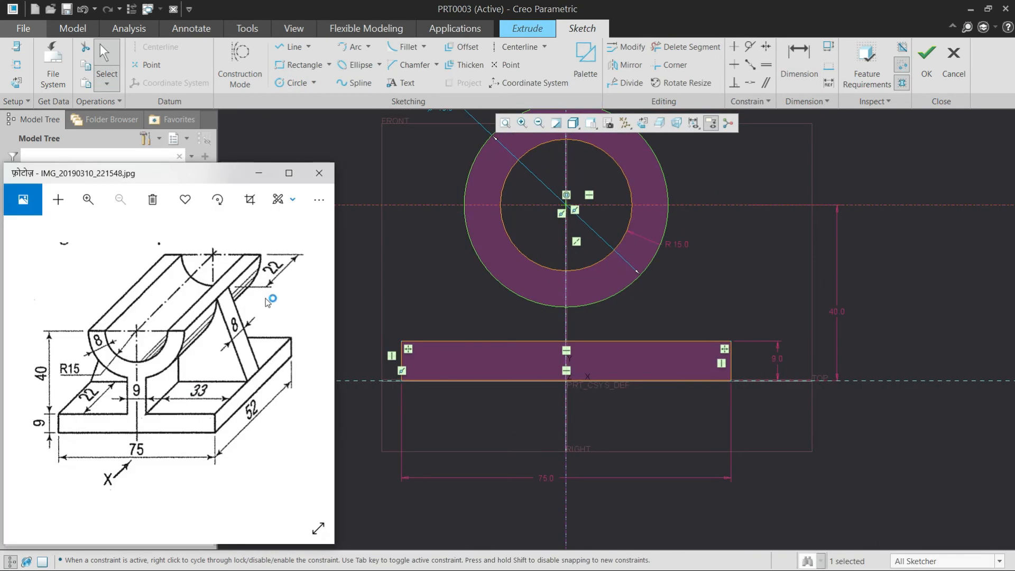
pyautogui.click(505, 299)
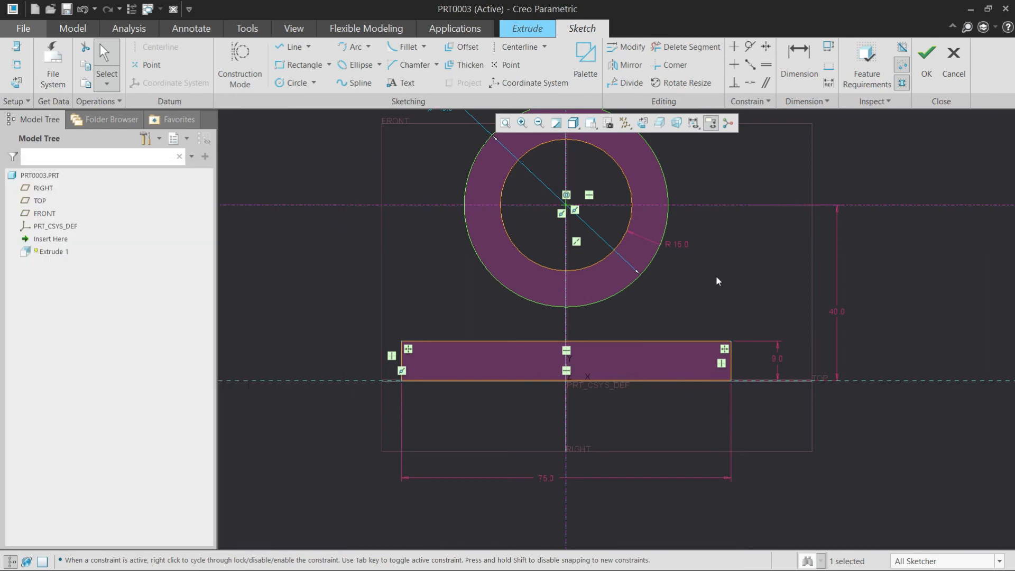
pyautogui.click(799, 61)
pyautogui.click(620, 291)
pyautogui.middleClick(663, 292)
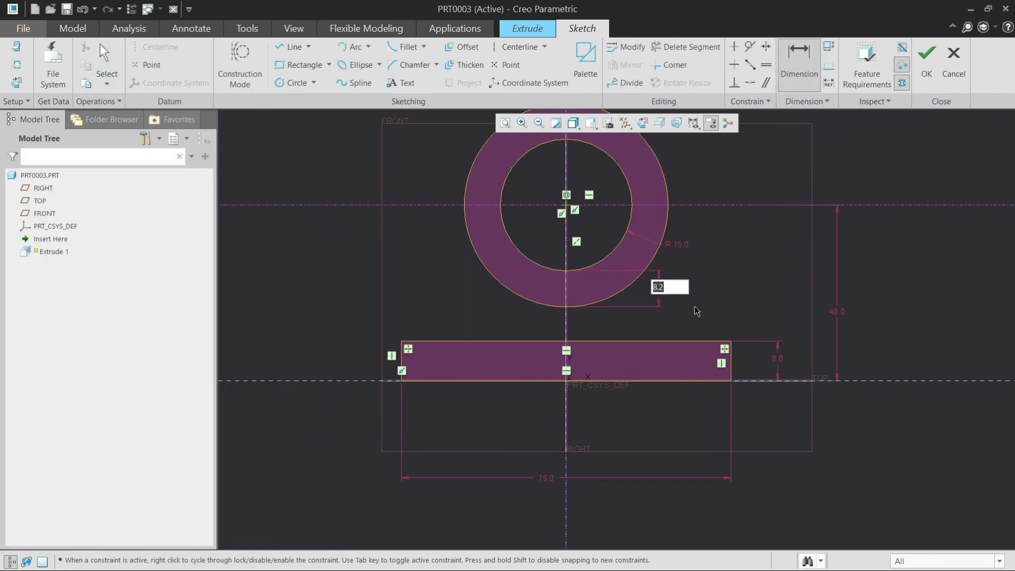
pyautogui.write('8')
pyautogui.press('Return')
pyautogui.middleClick(694, 270)
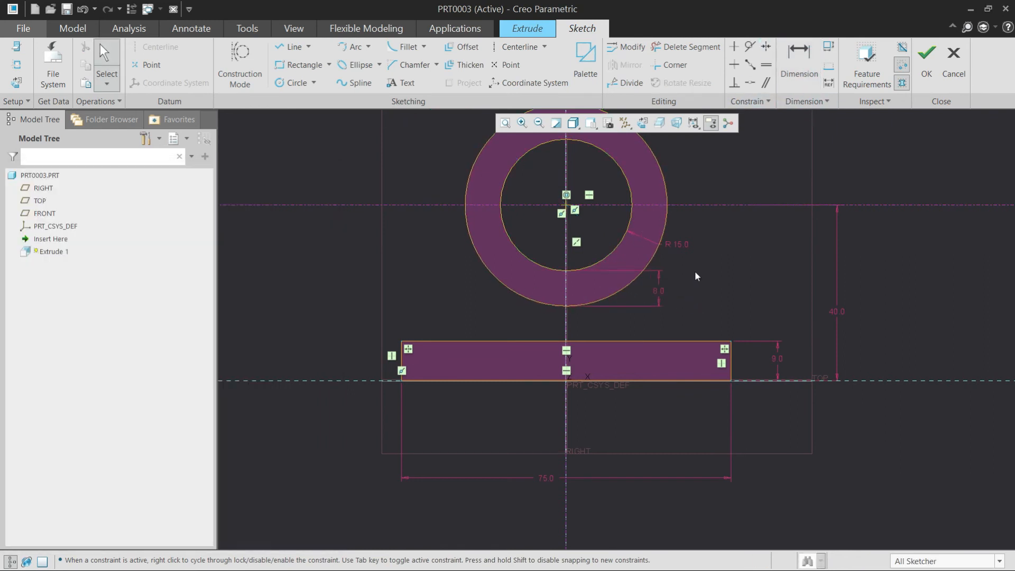
# Trim away the upper halves of both concentric circles above the horizontal centerline
pyautogui.click(685, 47)
pyautogui.click(622, 170)
pyautogui.click(660, 163)
pyautogui.moveTo(520, 171); pyautogui.dragTo(461, 149)
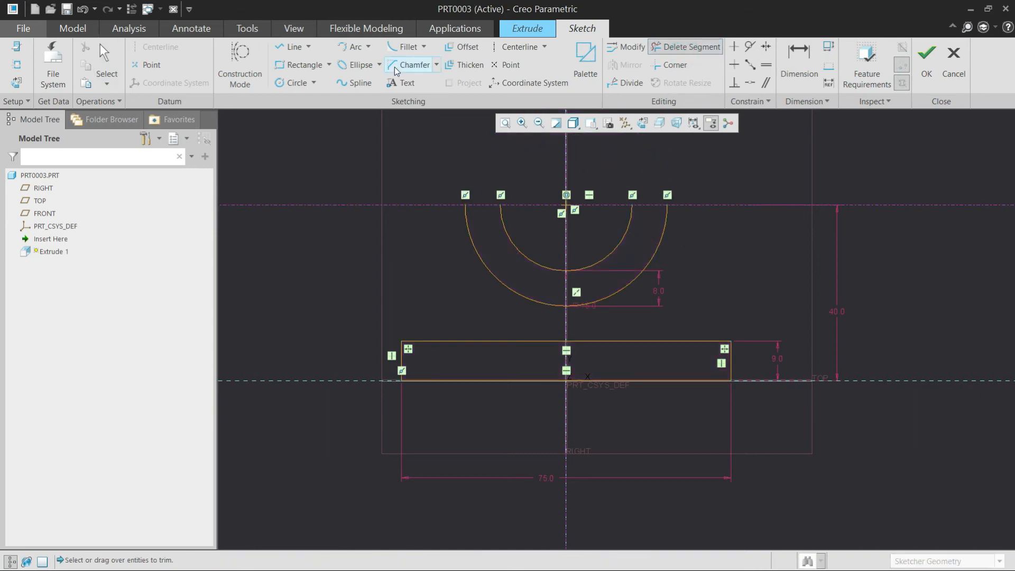
# Close both ends of the half ring with horizontal lines and move the radius dimension inside the inner arc
pyautogui.click(291, 47)
pyautogui.click(465, 205)
pyautogui.click(501, 205)
pyautogui.middleClick(563, 205)
pyautogui.click(631, 205)
pyautogui.click(667, 205)
pyautogui.middleClick(667, 206)
pyautogui.click(748, 183)
pyautogui.moveTo(589, 304); pyautogui.dragTo(545, 230)
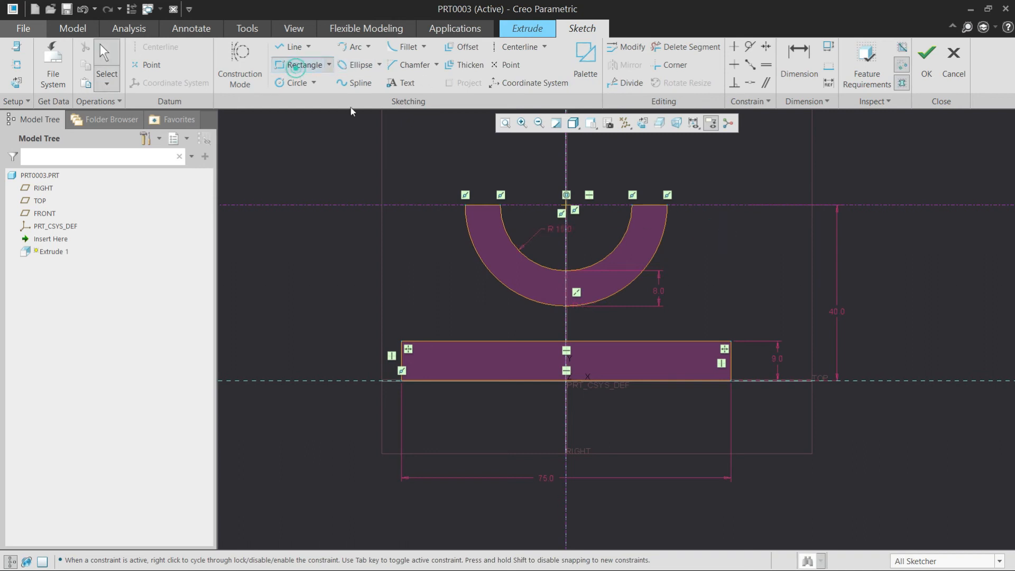
# Sketch a rectangle about 9.4 mm wide and 9 mm high below the half ring, centered and overlapping the base's top edge
pyautogui.click(301, 64)
pyautogui.click(546, 321)
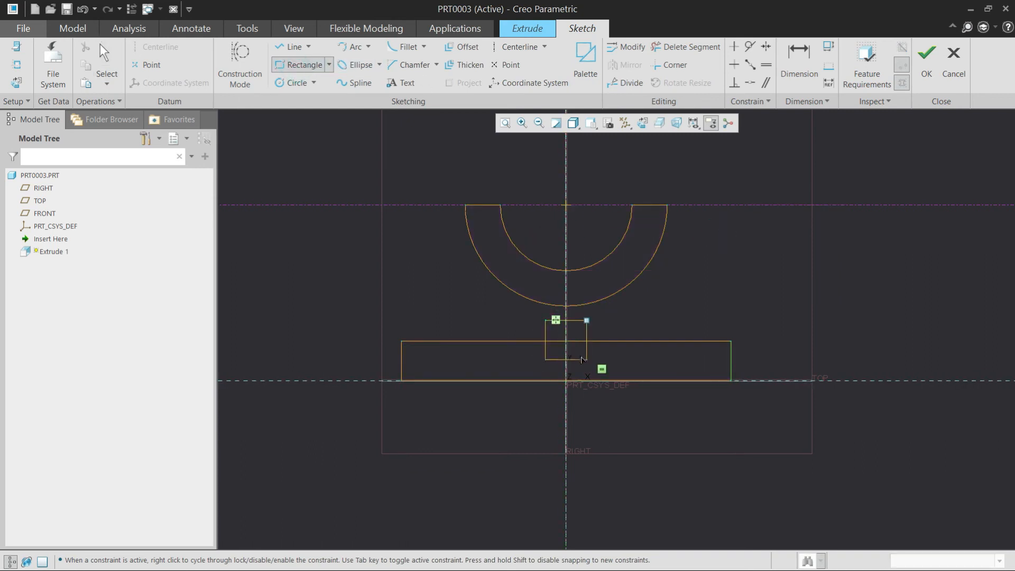
pyautogui.click(586, 360)
pyautogui.middleClick(636, 312)
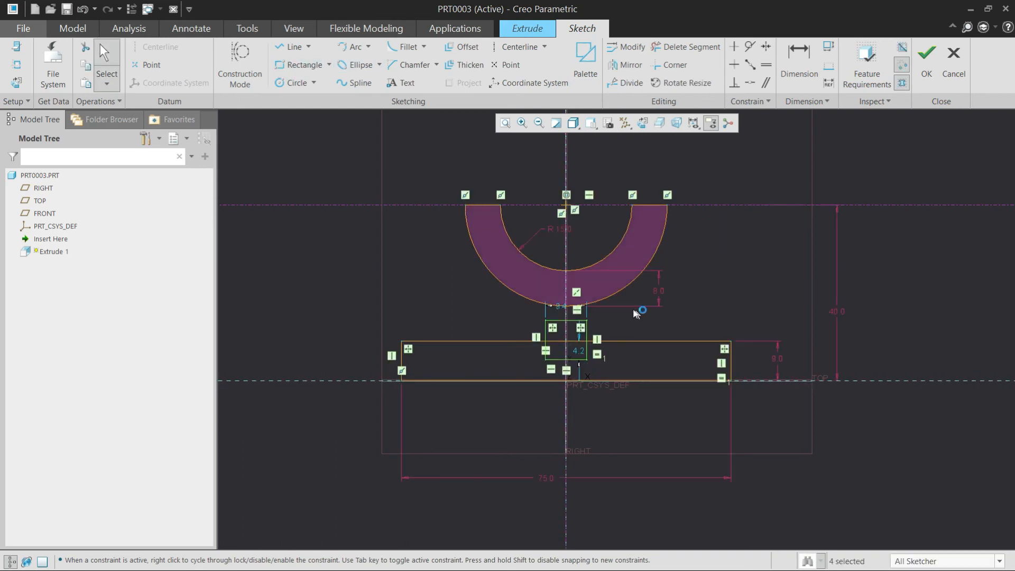
# Delete the small rectangle's top and bottom edges, keeping its two vertical lines
pyautogui.click(687, 46)
pyautogui.click(567, 359)
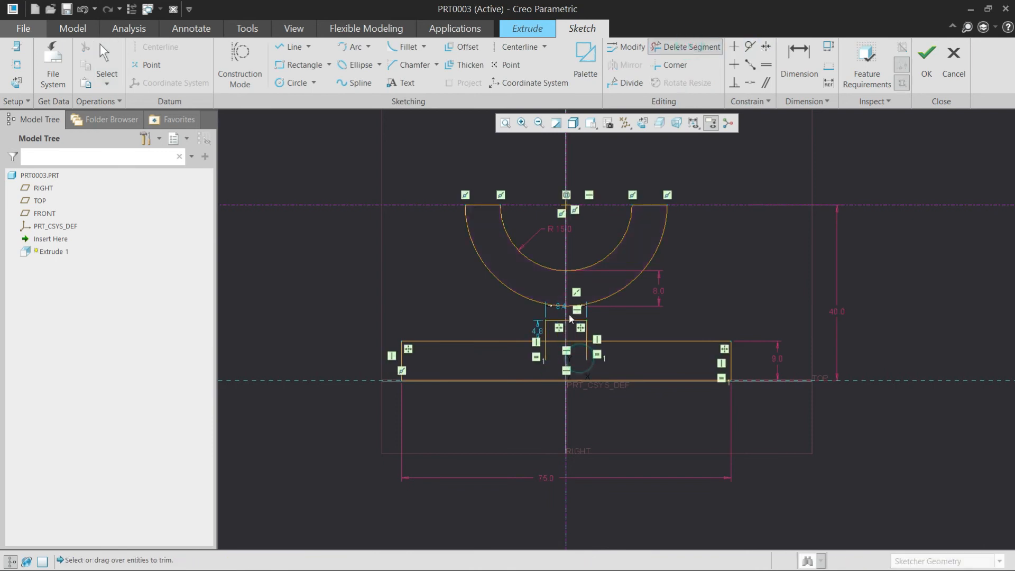
pyautogui.scroll(-3, 568, 313)
pyautogui.click(584, 326)
pyautogui.middleClick(567, 359)
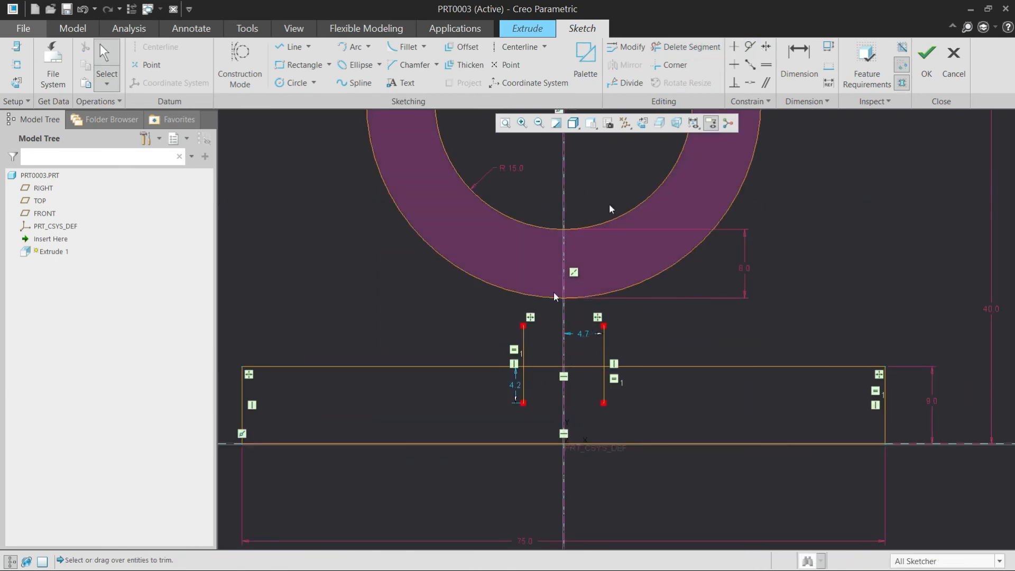
# Divide the outer arc near its lowest point, between the two vertical lines
pyautogui.click(670, 64)
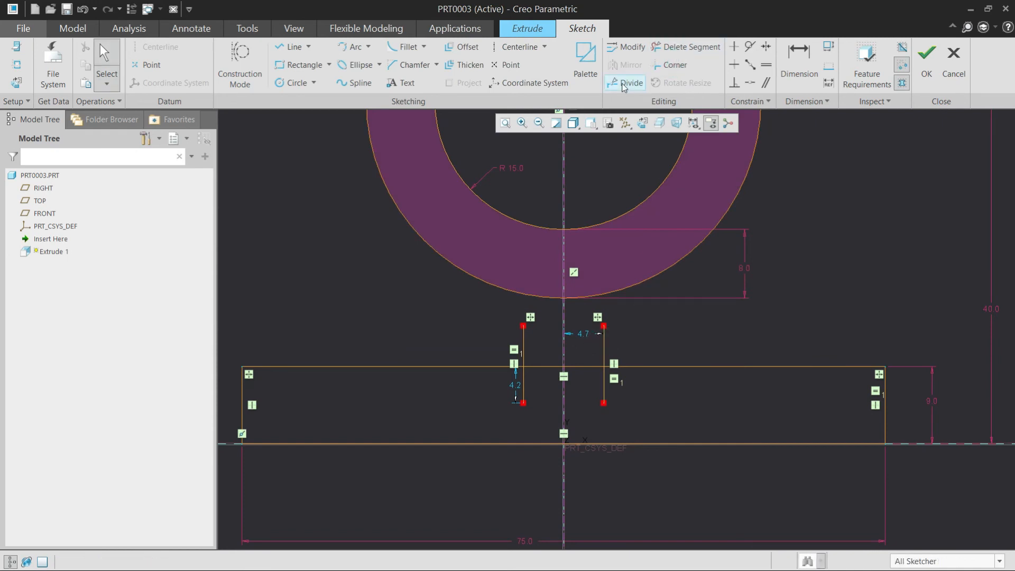
pyautogui.click(625, 82)
pyautogui.middleClick(659, 307)
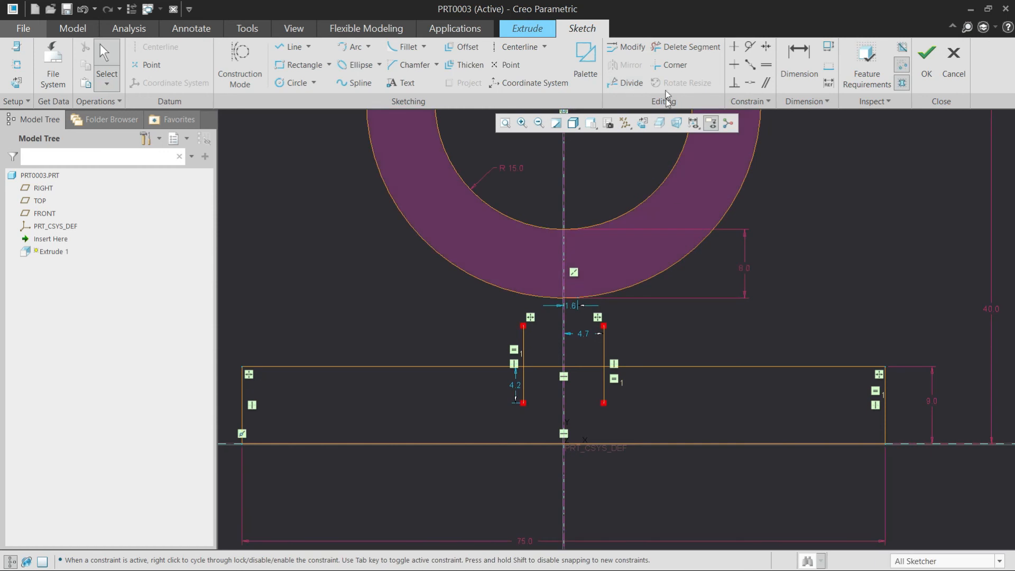
# Join each vertical line to the outer arc on its own side using the Corner tool
pyautogui.click(671, 65)
pyautogui.click(604, 341)
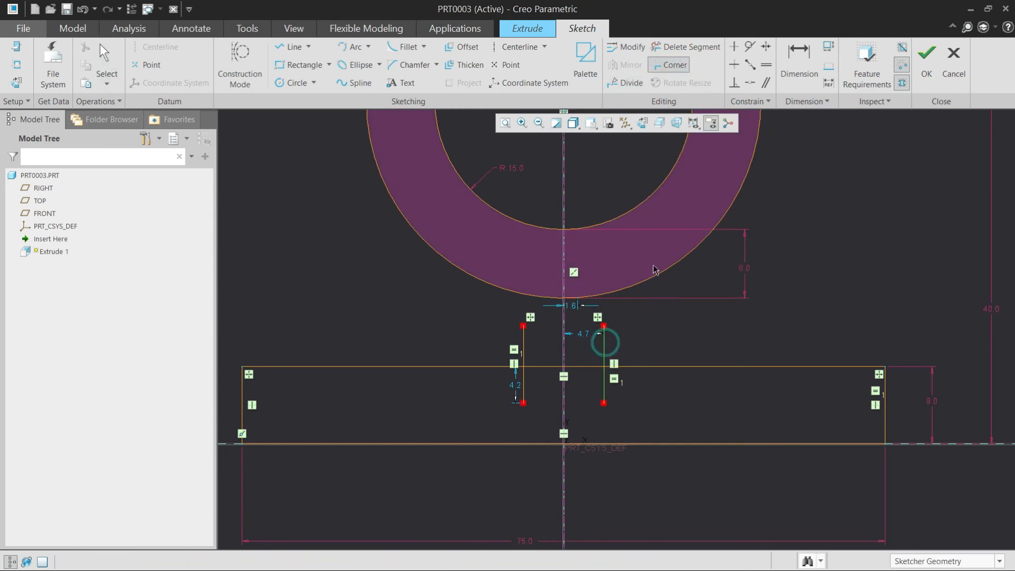
pyautogui.click(658, 274)
pyautogui.click(524, 346)
pyautogui.click(494, 289)
# Try to corner-join the base's top edge with the left vertical line, and undo it
pyautogui.click(509, 366)
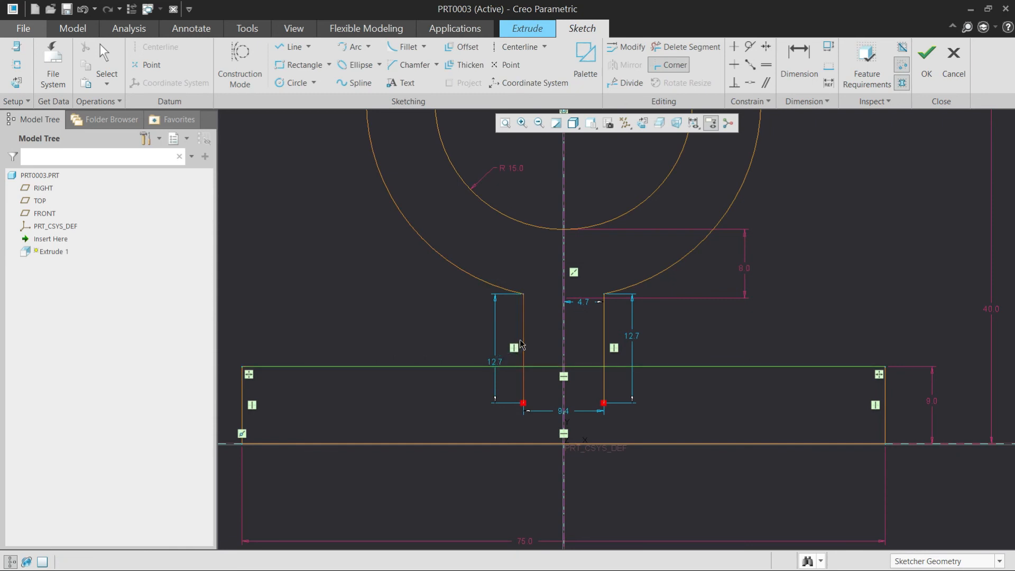
pyautogui.click(522, 344)
pyautogui.hotkey('ctrl', 'z')
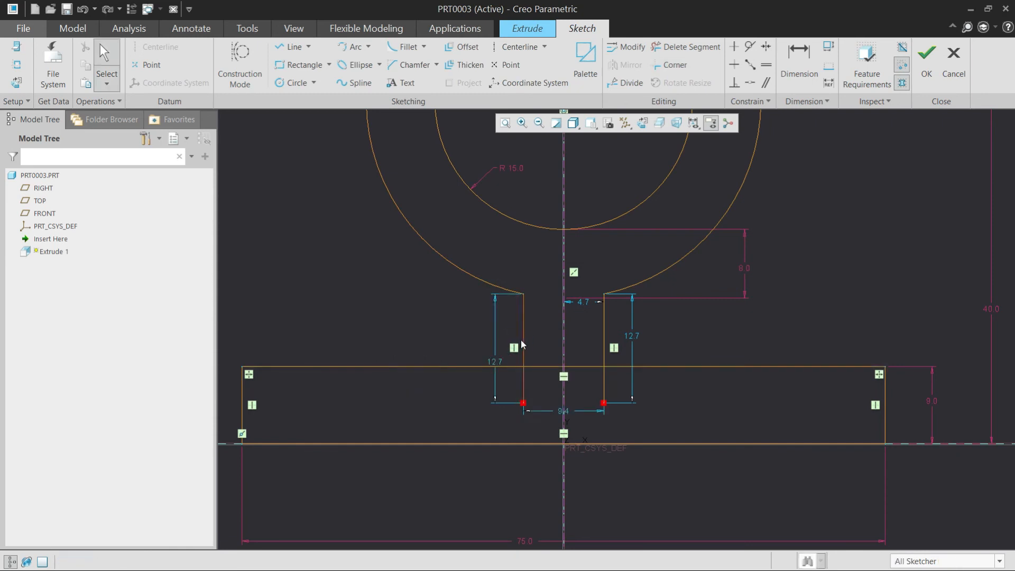
# Divide the base's top edge between the two vertical lines and corner-join each half to the vertical line on its side
pyautogui.click(626, 81)
pyautogui.click(576, 367)
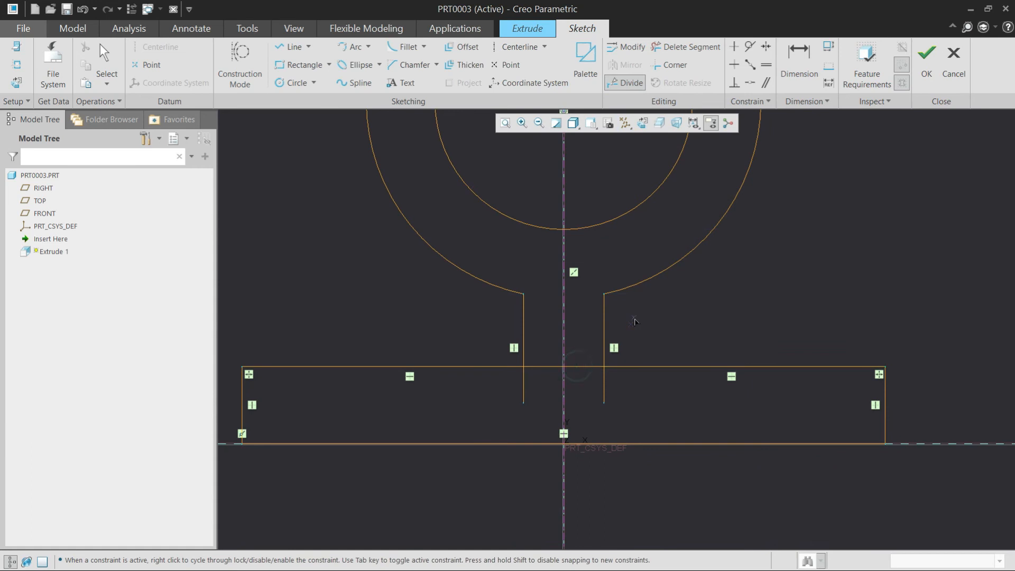
pyautogui.click(669, 64)
pyautogui.click(501, 366)
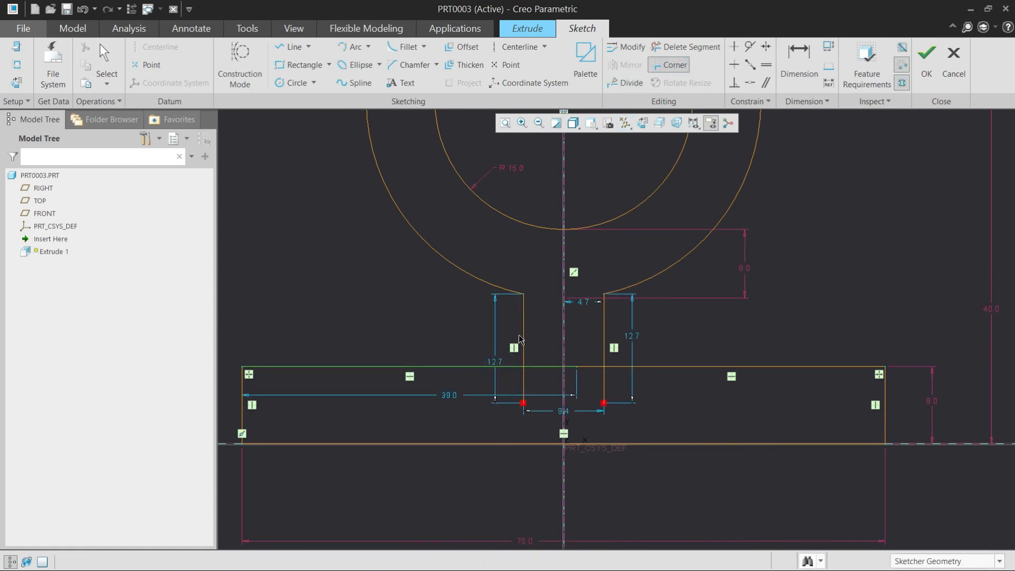
pyautogui.click(523, 341)
pyautogui.click(604, 331)
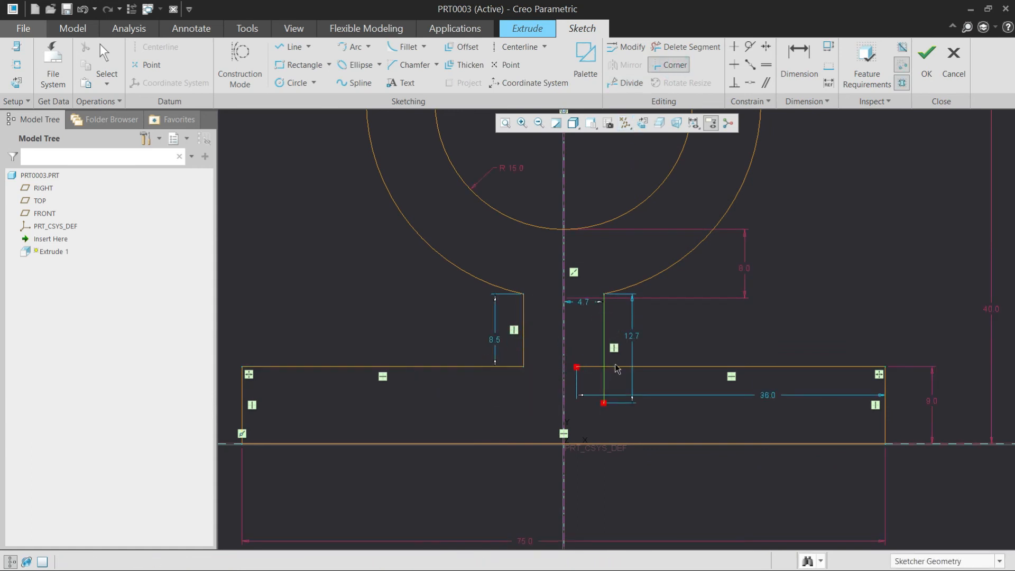
pyautogui.click(655, 366)
pyautogui.middleClick(659, 322)
# Dimension the web's width between its two vertical lines as 9 mm
pyautogui.click(803, 51)
pyautogui.click(522, 333)
pyautogui.middleClick(568, 400)
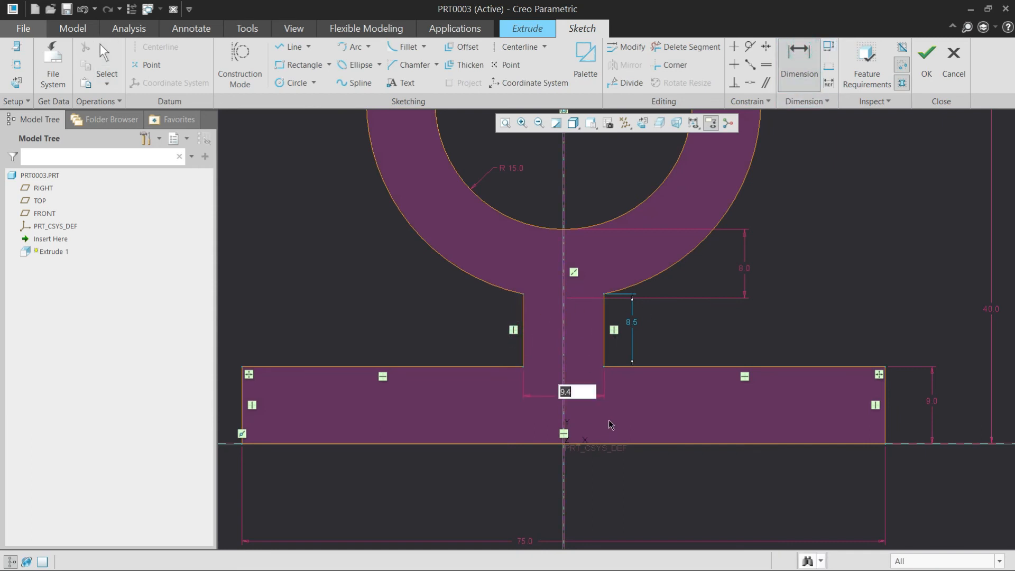
pyautogui.write('9')
pyautogui.press('Return')
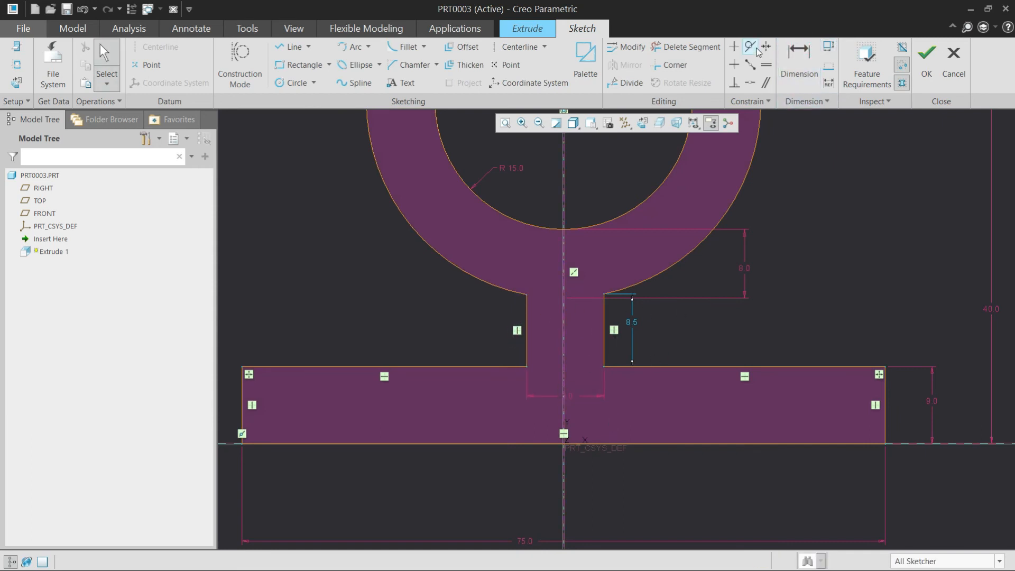
# Make the upper ends of the web's lines symmetric about the vertical centerline and finish the sketch
pyautogui.click(766, 49)
pyautogui.click(766, 48)
pyautogui.click(603, 294)
pyautogui.click(565, 309)
pyautogui.middleClick(667, 327)
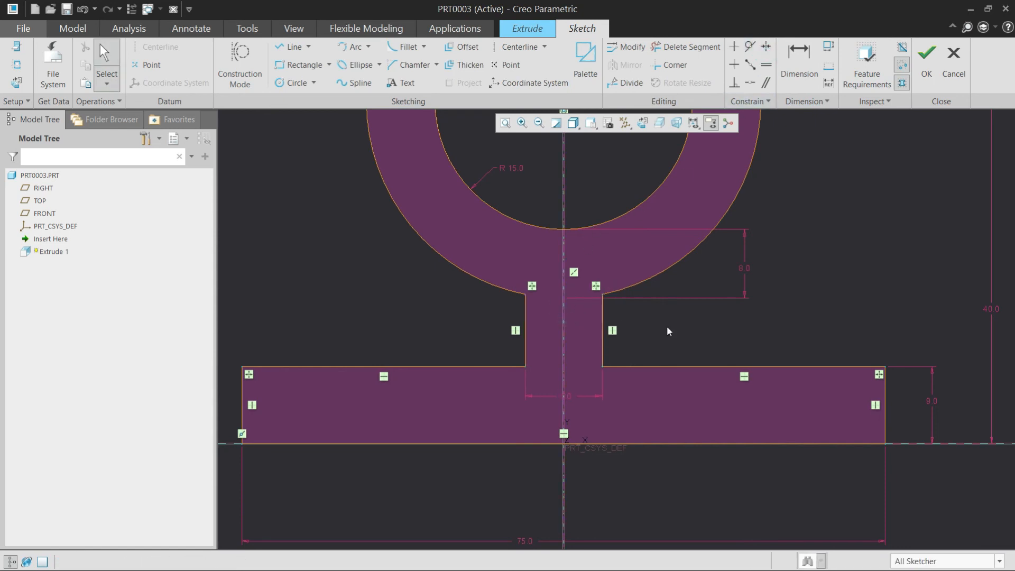
pyautogui.scroll(3, 667, 325)
pyautogui.scroll(-1, 657, 265)
pyautogui.scroll(1, 656, 254)
pyautogui.scroll(-1, 671, 251)
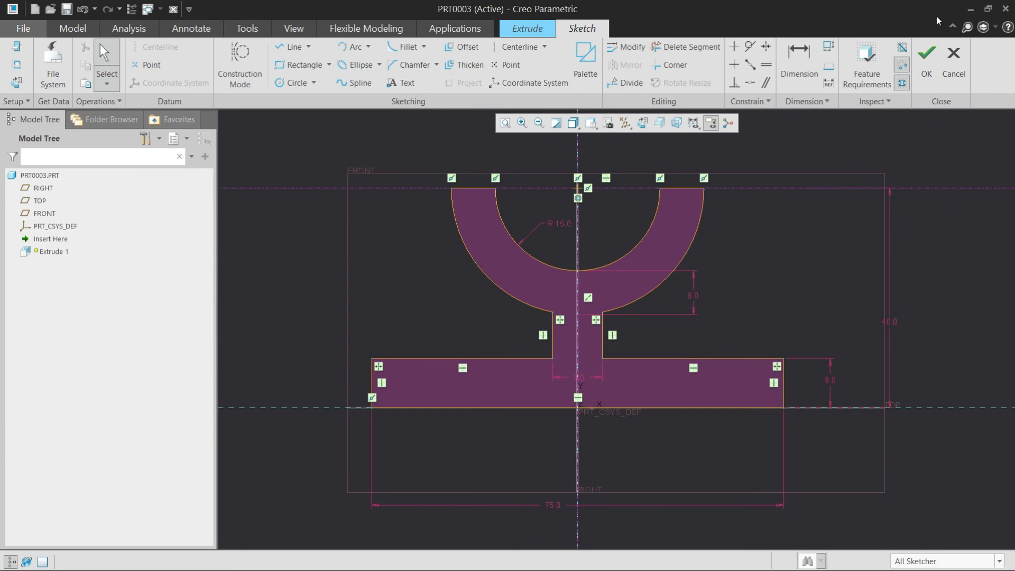
pyautogui.click(926, 59)
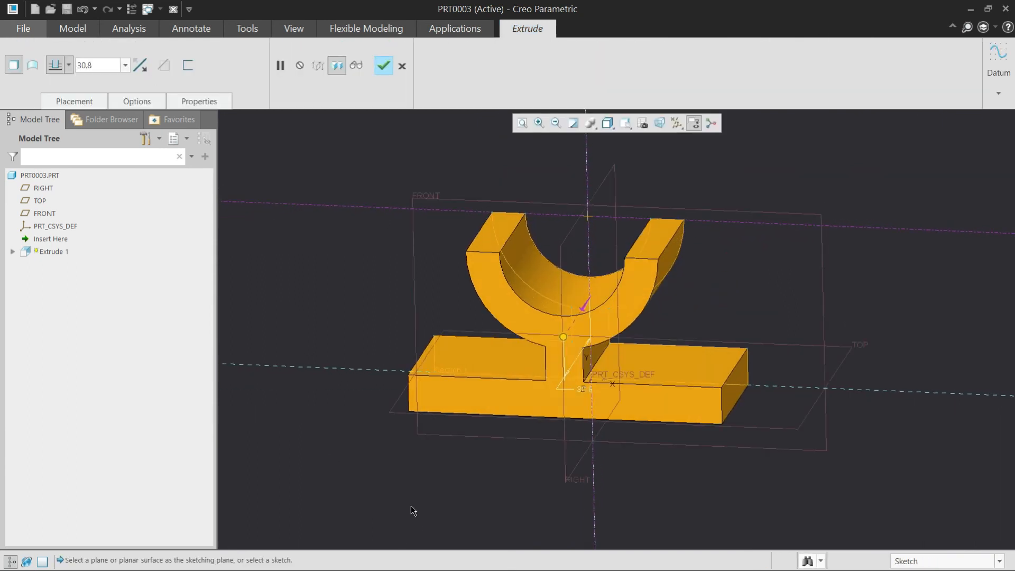
# Extrude the profile 52 mm symmetrically about the sketch plane, following the reference drawing
pyautogui.hotkey('alt', 'Tab')
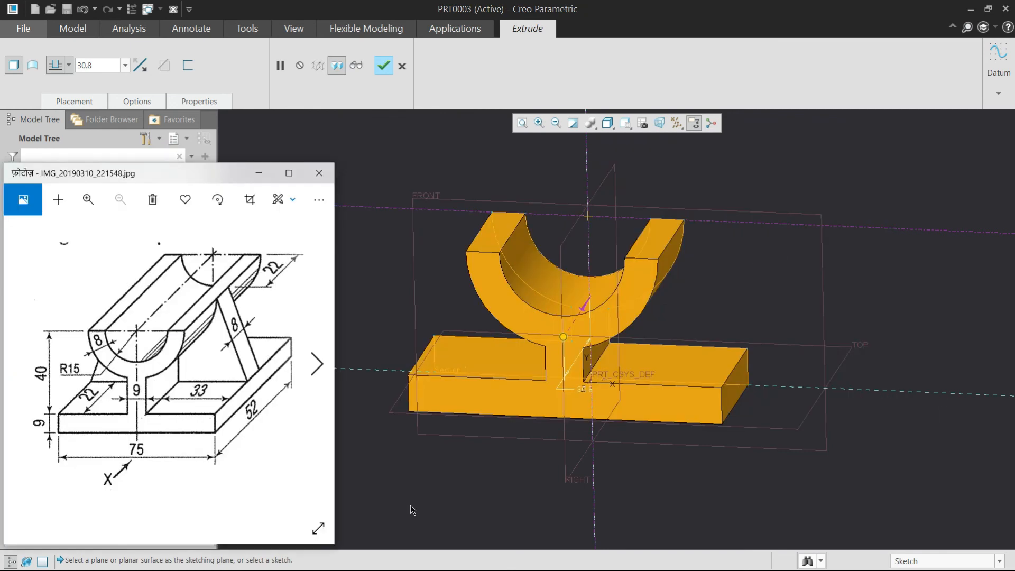
pyautogui.click(394, 260)
pyautogui.click(97, 66)
pyautogui.write('52')
pyautogui.press('Return')
pyautogui.click(68, 65)
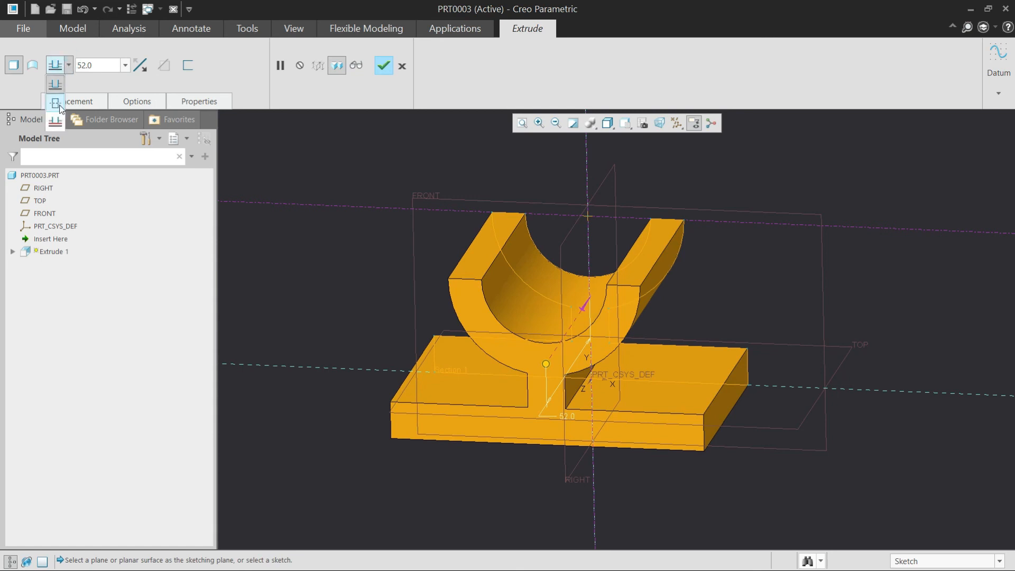
pyautogui.click(55, 104)
pyautogui.middleClick(734, 297)
# Create a datum plane offset 22 mm from the part's front face, towards the inside of the part
pyautogui.scroll(-3, 593, 357)
pyautogui.moveTo(593, 357); pyautogui.dragTo(556, 366, button='middle')
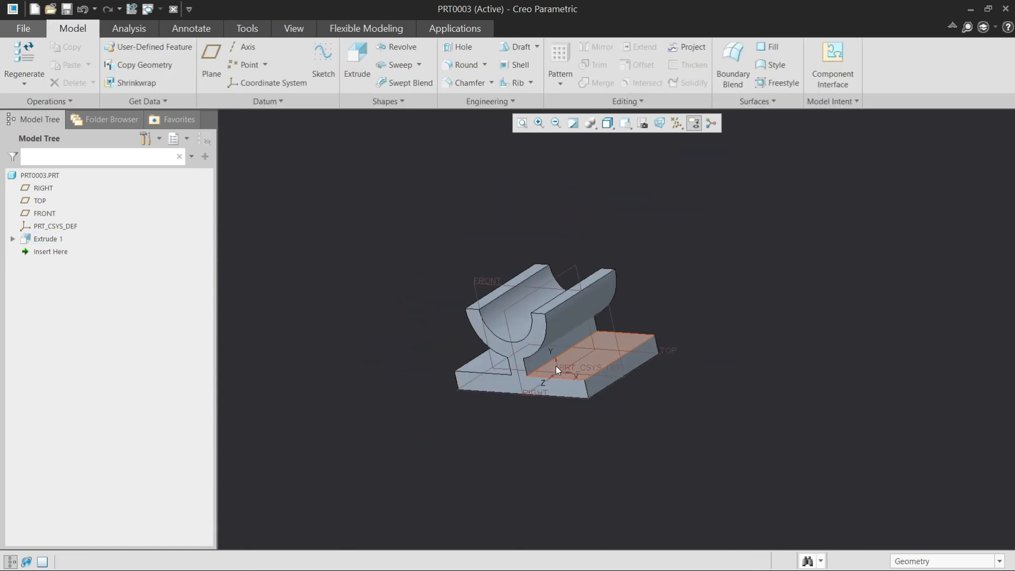
pyautogui.hotkey('alt', 'Tab')
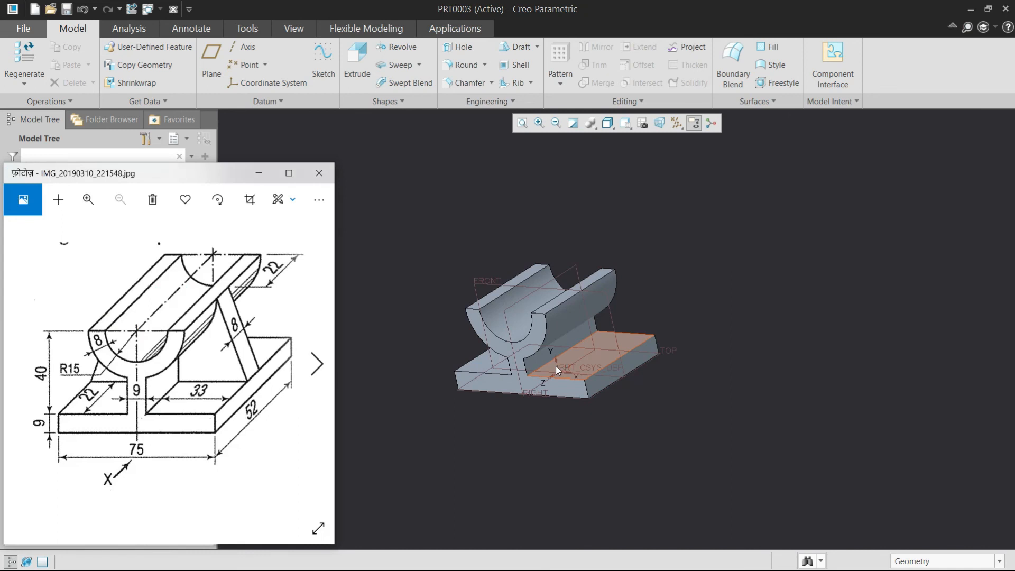
pyautogui.click(435, 246)
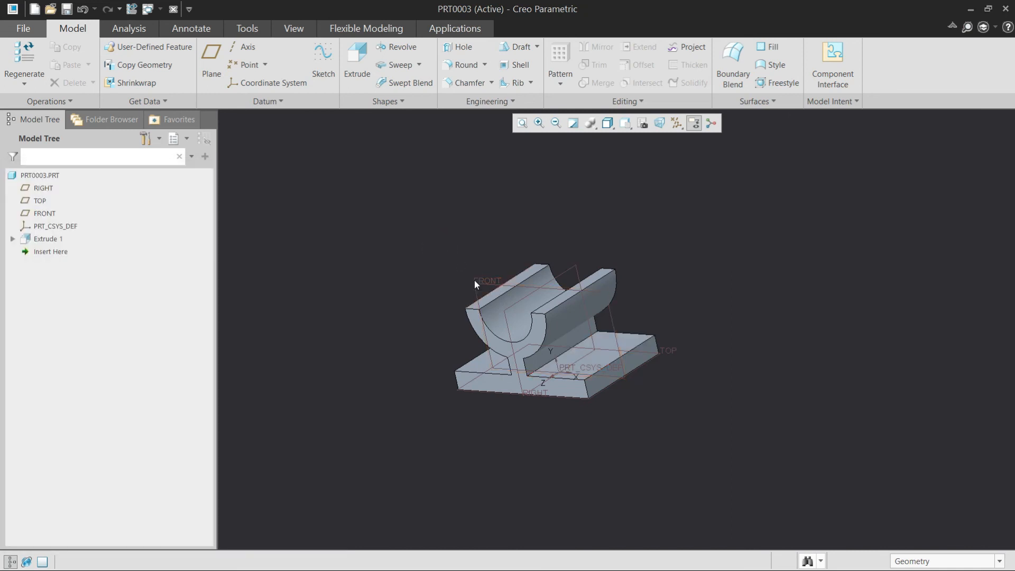
pyautogui.scroll(-2, 507, 312)
pyautogui.moveTo(512, 319); pyautogui.dragTo(512, 320, button='middle')
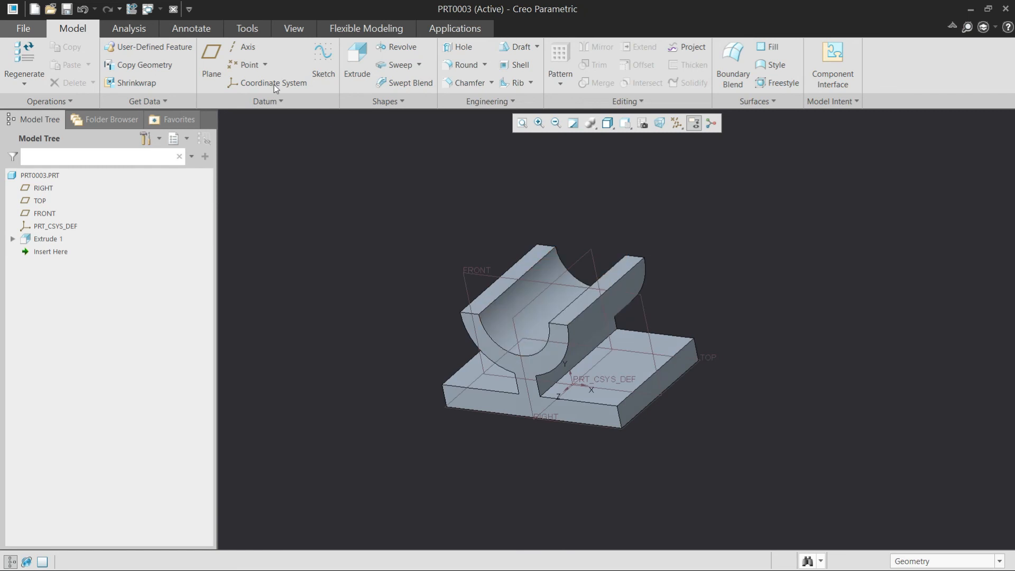
pyautogui.click(218, 62)
pyautogui.click(503, 389)
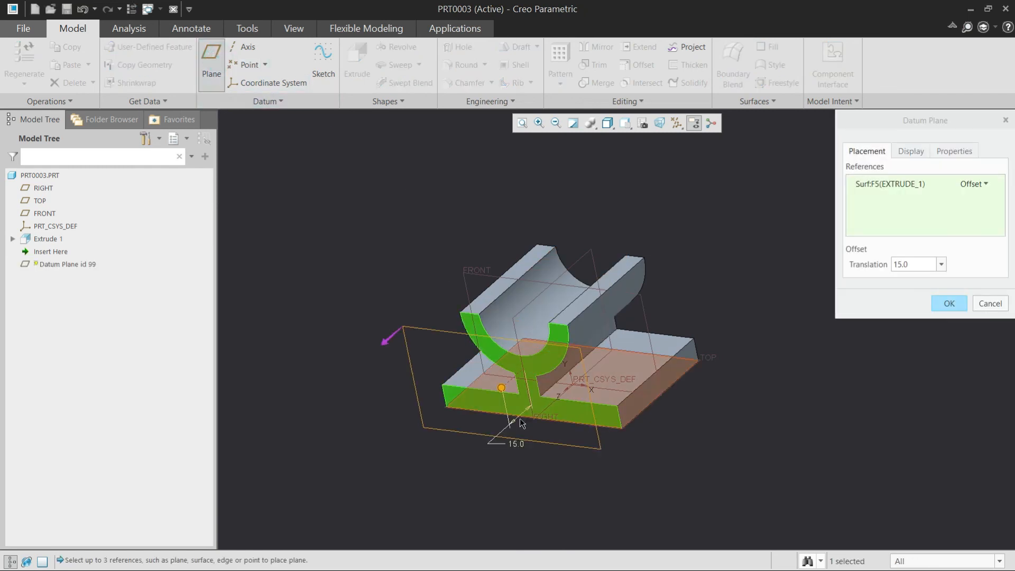
pyautogui.moveTo(502, 390); pyautogui.dragTo(725, 265)
pyautogui.press('Return')
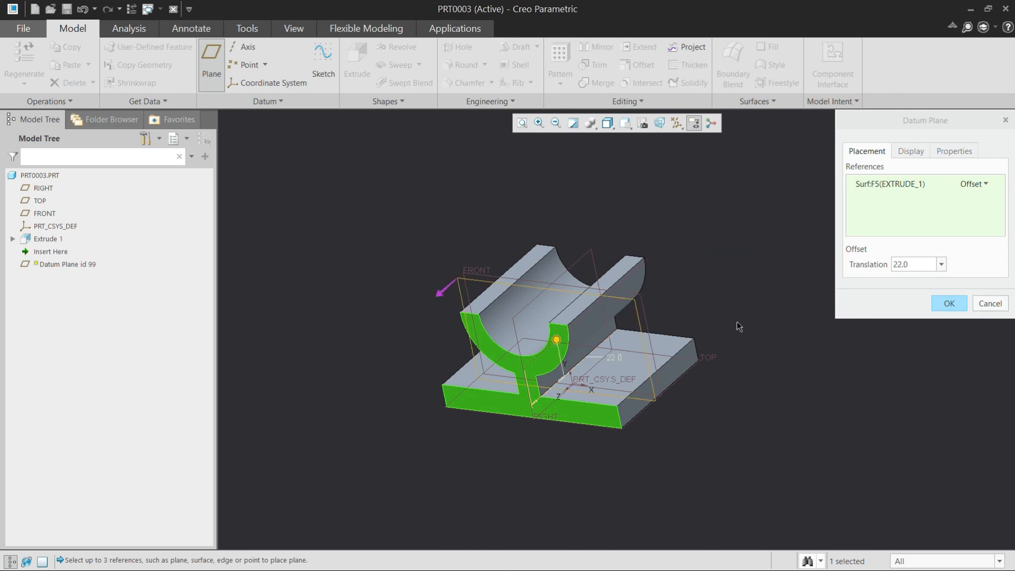
pyautogui.middleClick(753, 372)
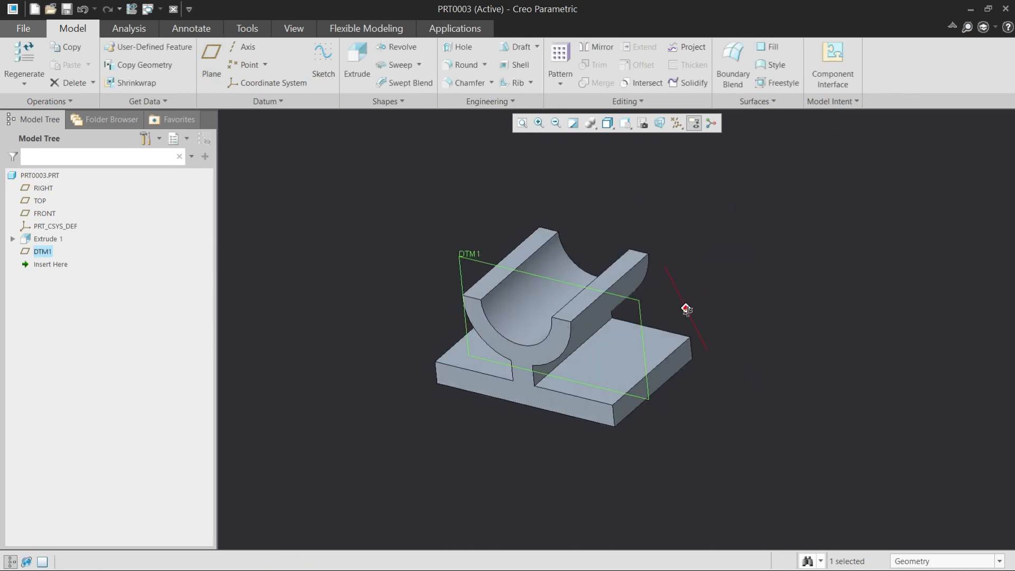
# Start a Profile Rib sketch on the datum plane offset from the front face and orient it to the sketch view
pyautogui.hotkey('alt', 'Tab')
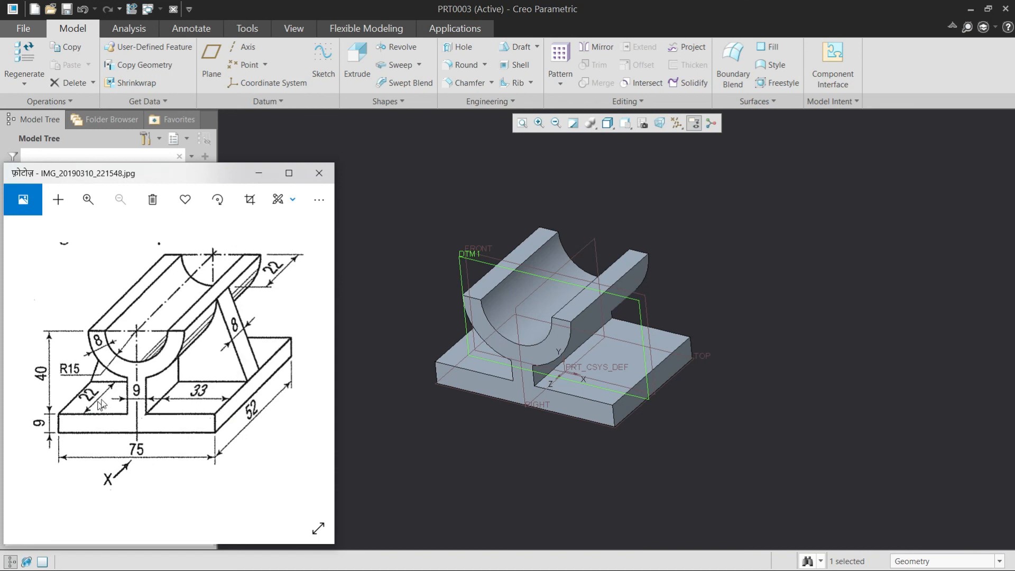
pyautogui.click(743, 236)
pyautogui.click(512, 82)
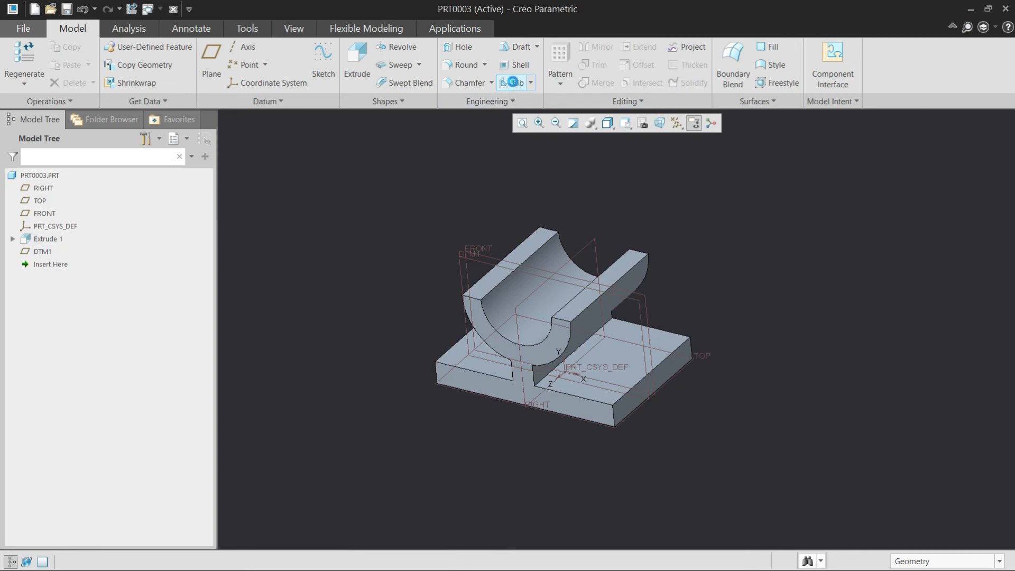
pyautogui.click(460, 254)
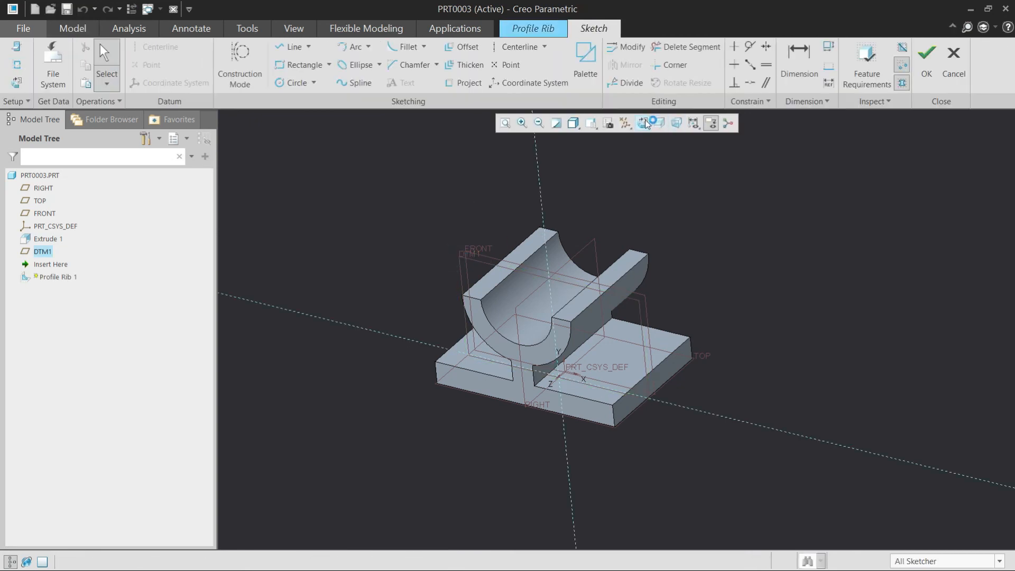
pyautogui.click(645, 124)
pyautogui.rightClick(685, 180)
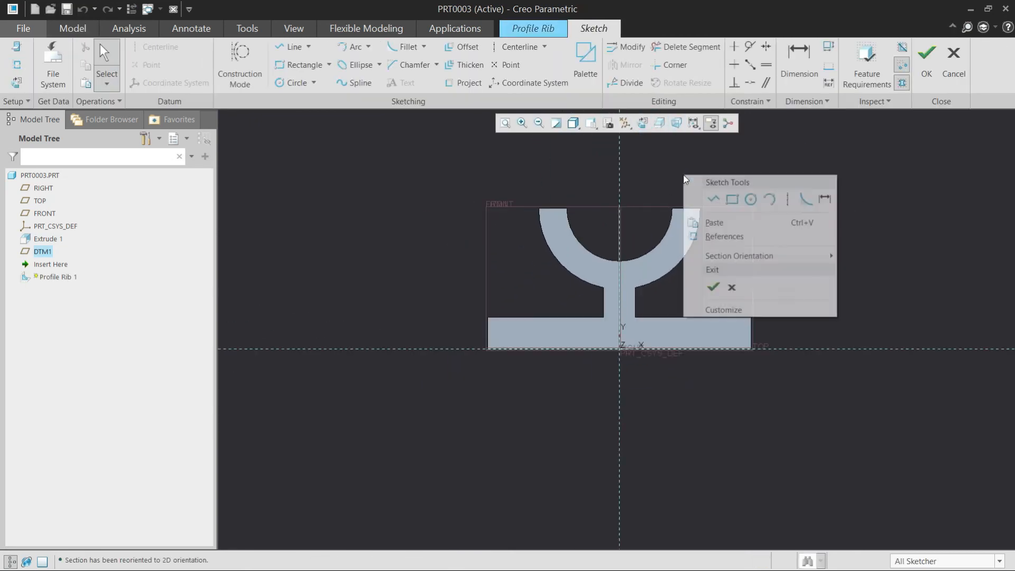
pyautogui.click(664, 163)
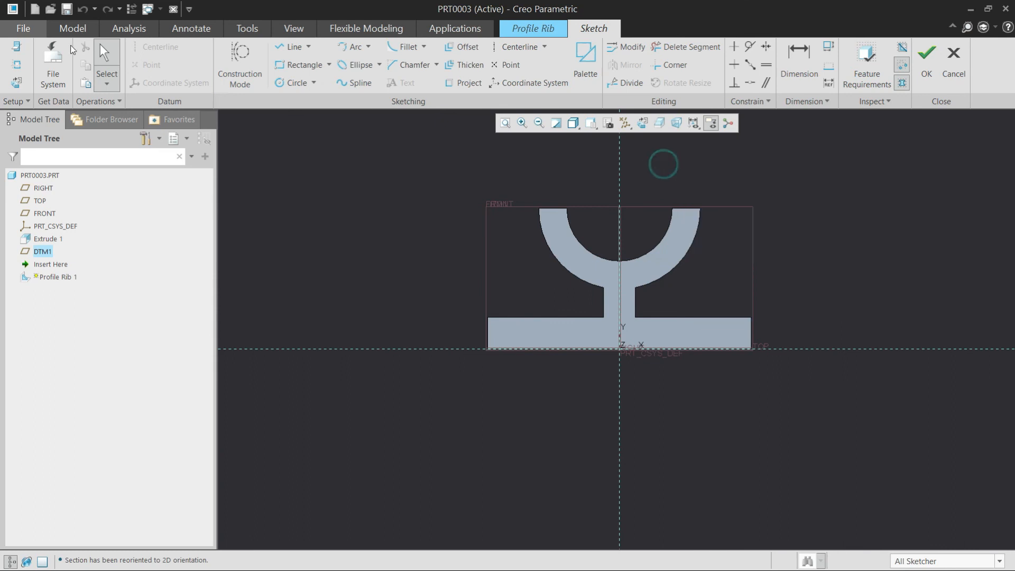
# Add the trough's outer arc and top face and the base's top and right end faces as sketch references
pyautogui.click(16, 65)
pyautogui.click(686, 254)
pyautogui.click(744, 317)
pyautogui.click(751, 331)
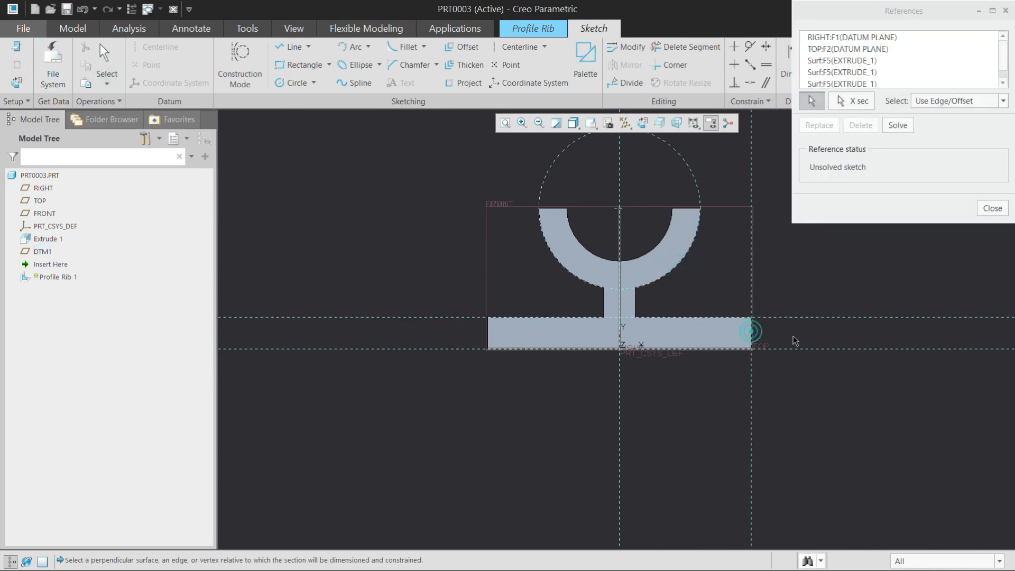
pyautogui.click(554, 210)
pyautogui.middleClick(700, 289)
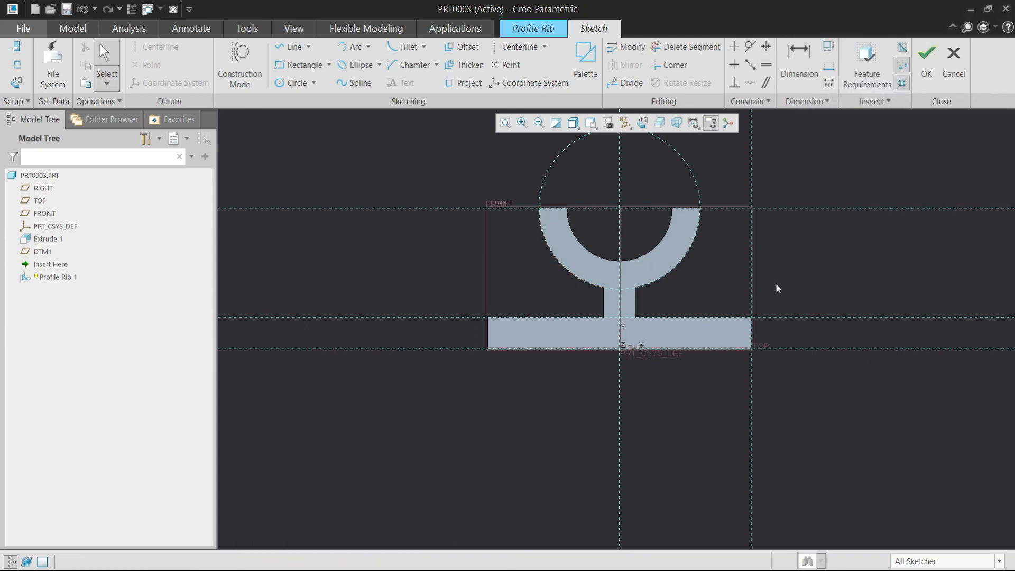
# Draw the rib line from the trough's right outer top corner to the base's upper right corner and finish the sketch
pyautogui.click(290, 46)
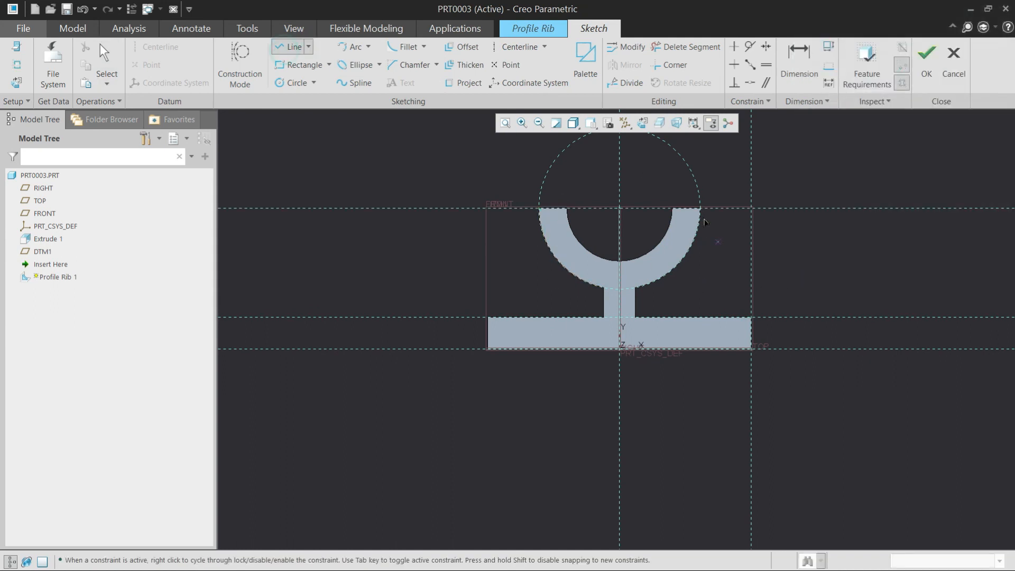
pyautogui.click(700, 208)
pyautogui.click(751, 317)
pyautogui.middleClick(752, 306)
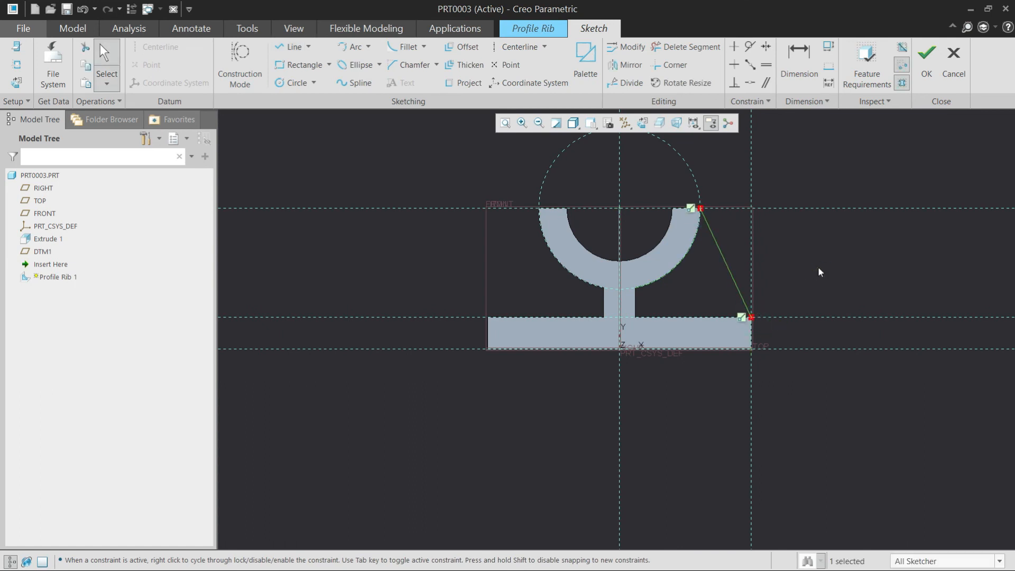
pyautogui.click(930, 77)
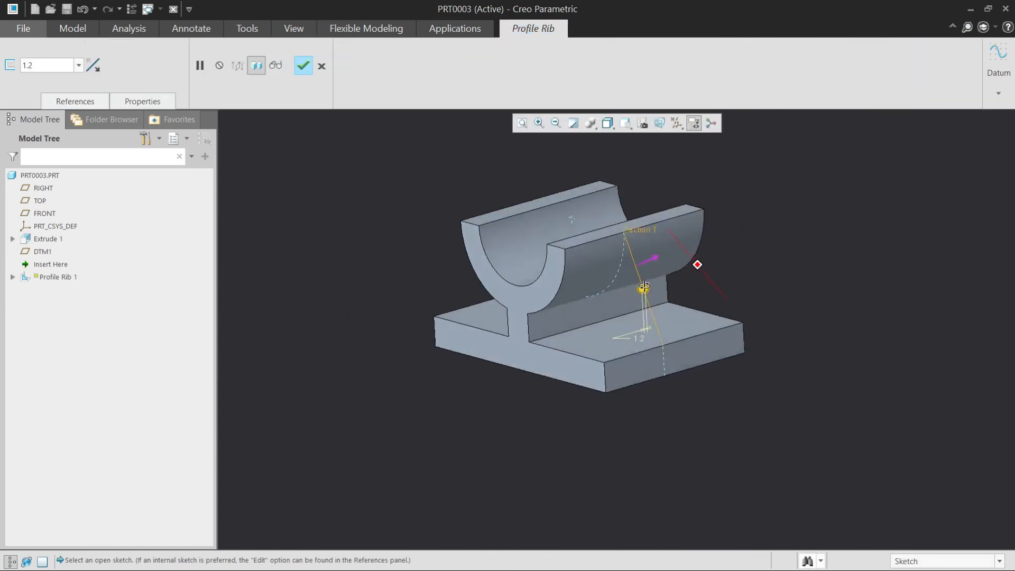
# Flip the rib's material direction towards the web and set the rib thickness to 8 mm
pyautogui.click(657, 281)
pyautogui.scroll(-3, 657, 282)
pyautogui.moveTo(603, 265)
pyautogui.mouseDown(button='middle')
pyautogui.moveTo(627, 266)
pyautogui.moveTo(612, 263)
pyautogui.mouseUp(button='middle')
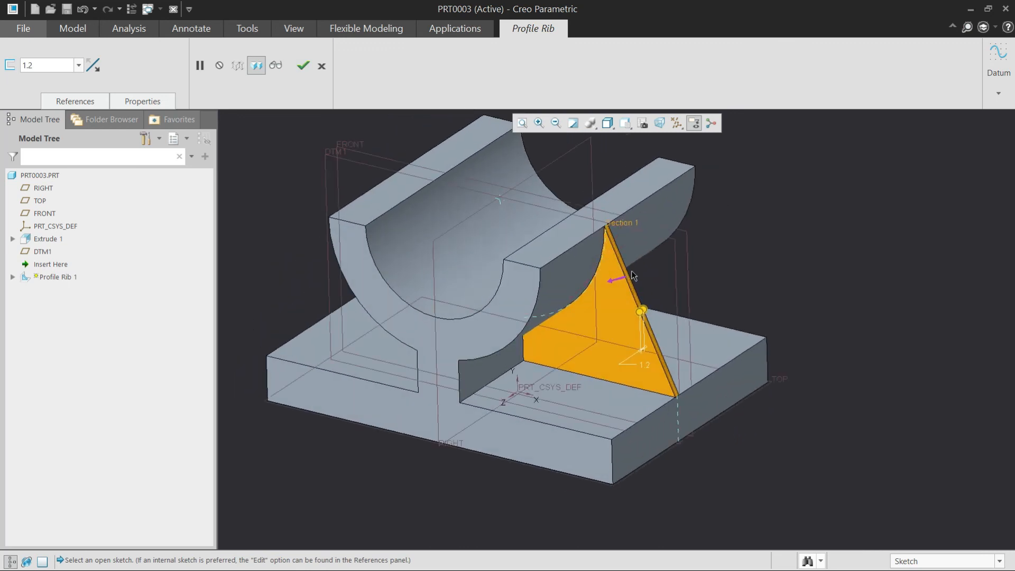
pyautogui.hotkey('alt', 'Tab')
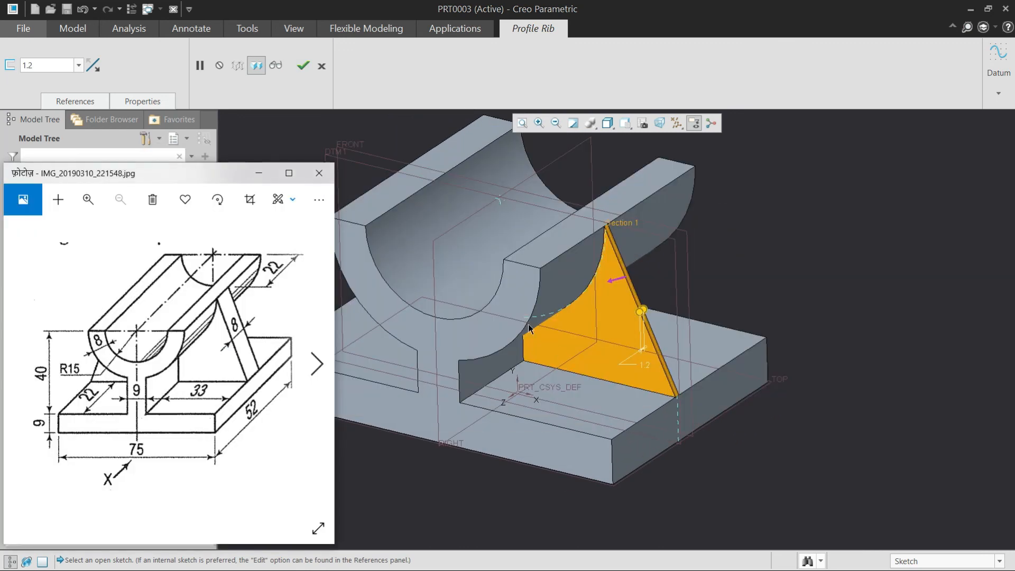
pyautogui.doubleClick(63, 69)
pyautogui.write('8')
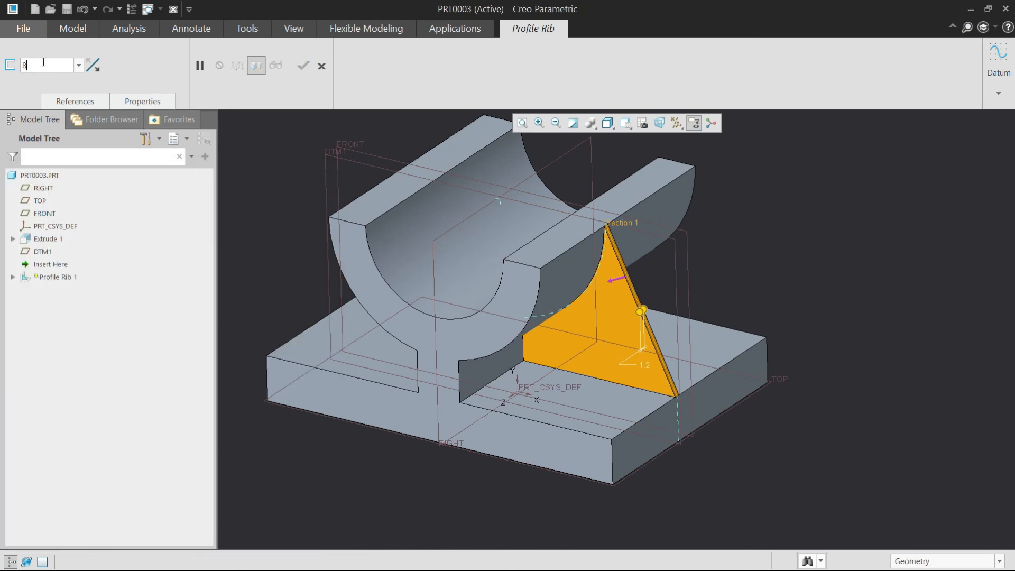
pyautogui.press('Return')
pyautogui.scroll(-1, 704, 324)
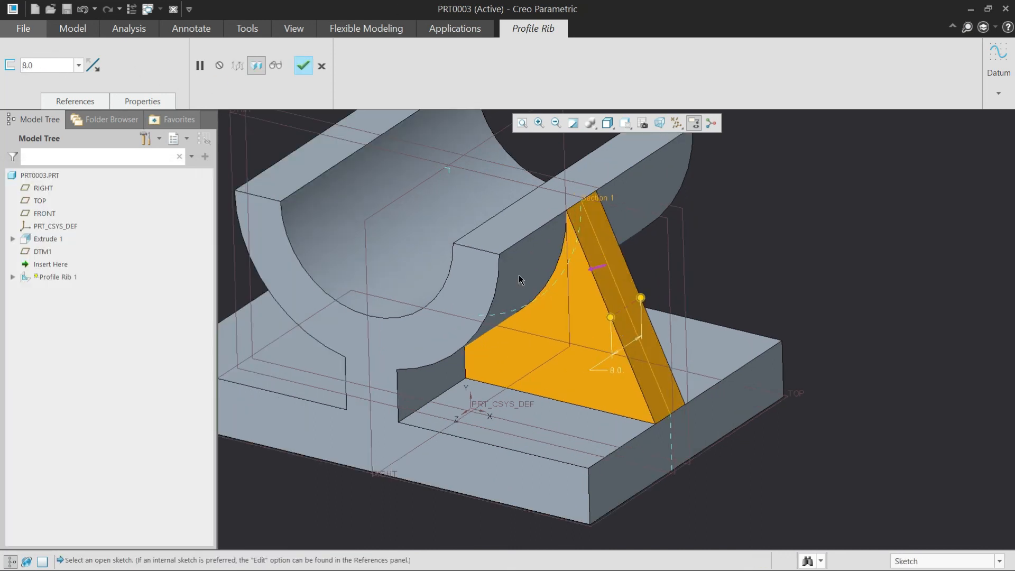
# Switch the rib's thickness side so it lies entirely behind the datum plane, away from the front face, and accept the rib
pyautogui.click(88, 64)
pyautogui.click(87, 65)
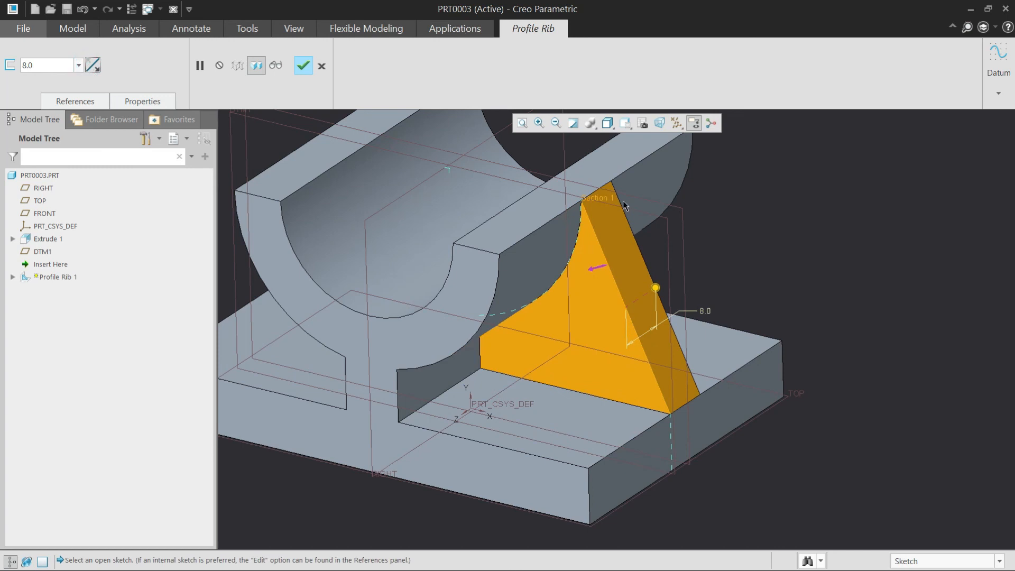
pyautogui.scroll(2, 749, 296)
pyautogui.scroll(-2, 715, 302)
pyautogui.moveTo(714, 303); pyautogui.dragTo(709, 290, button='middle')
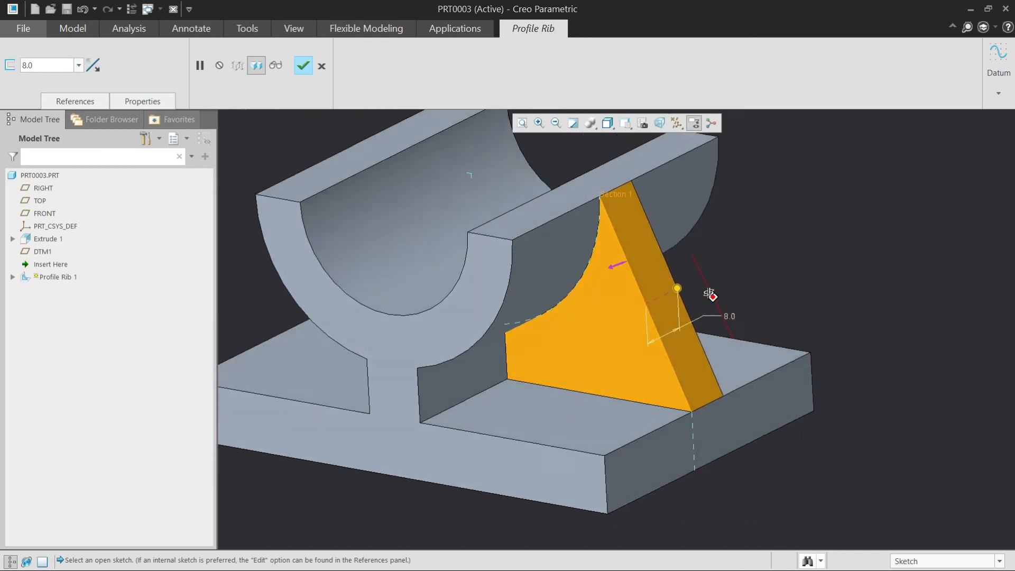
pyautogui.middleClick(783, 226)
pyautogui.scroll(3, 580, 269)
pyautogui.moveTo(615, 295); pyautogui.dragTo(641, 312, button='middle')
pyautogui.scroll(4, 638, 316)
pyautogui.scroll(-3, 642, 318)
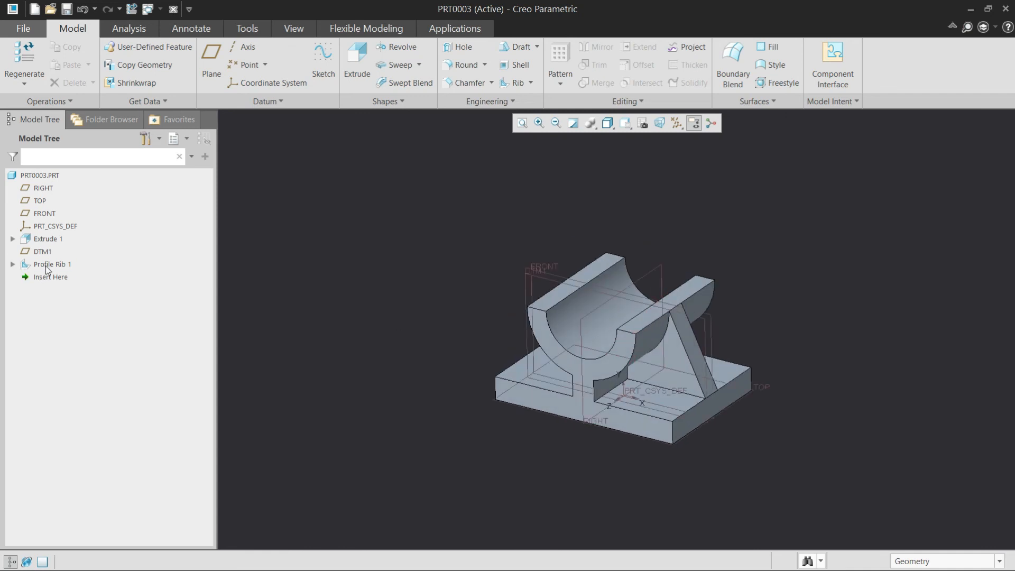
# Mirror the profile rib about the RIGHT plane and check the part against the reference drawing
pyautogui.click(46, 264)
pyautogui.click(596, 47)
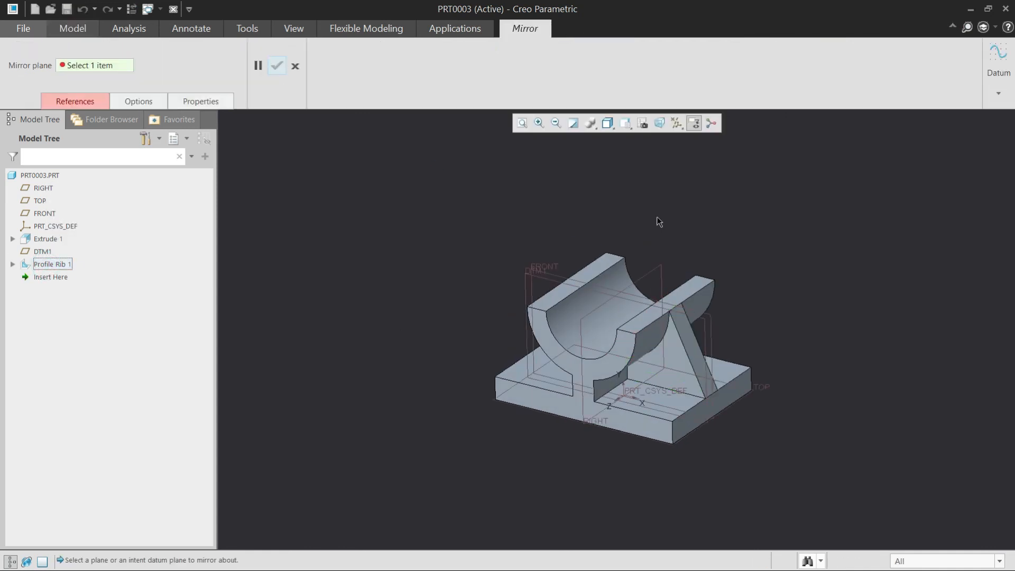
pyautogui.click(660, 267)
pyautogui.middleClick(735, 221)
pyautogui.click(735, 221)
pyautogui.moveTo(734, 221)
pyautogui.mouseDown(button='middle')
pyautogui.moveTo(663, 294)
pyautogui.moveTo(746, 283)
pyautogui.moveTo(697, 279)
pyautogui.moveTo(650, 291)
pyautogui.moveTo(655, 284)
pyautogui.mouseUp(button='middle')
pyautogui.hotkey('alt', 'Tab')
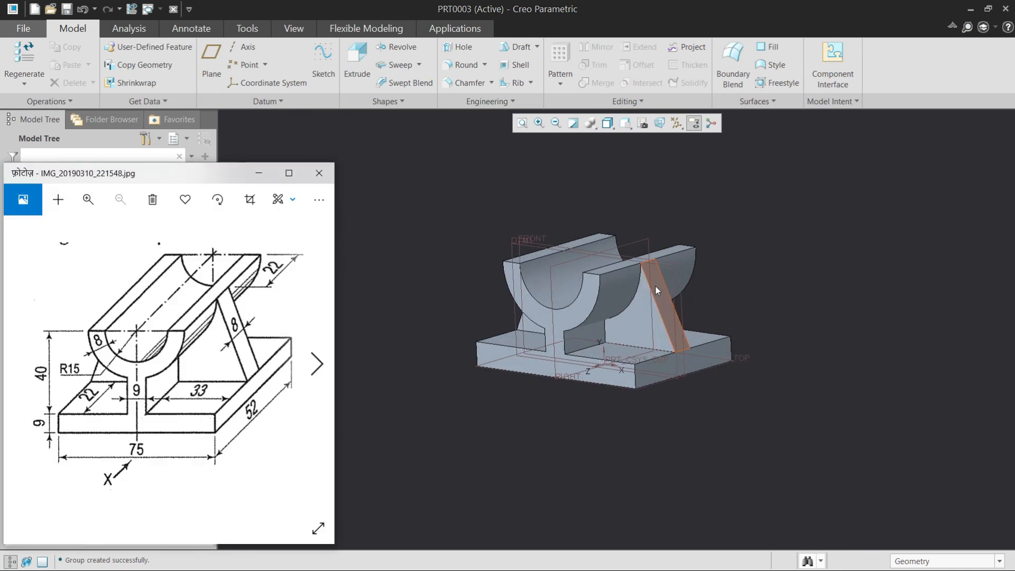
pyautogui.click(722, 224)
pyautogui.hotkey('alt', 'Tab')
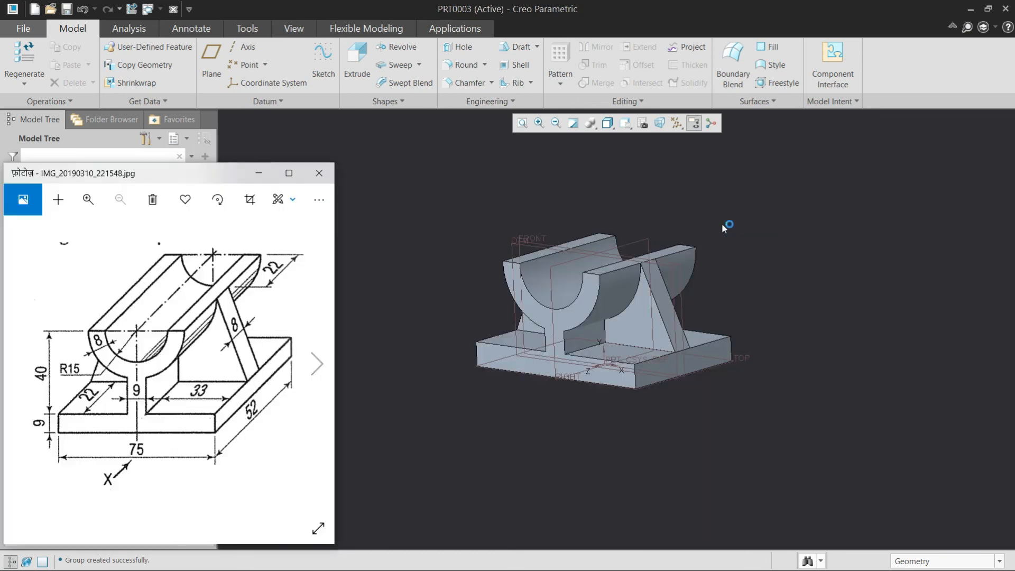